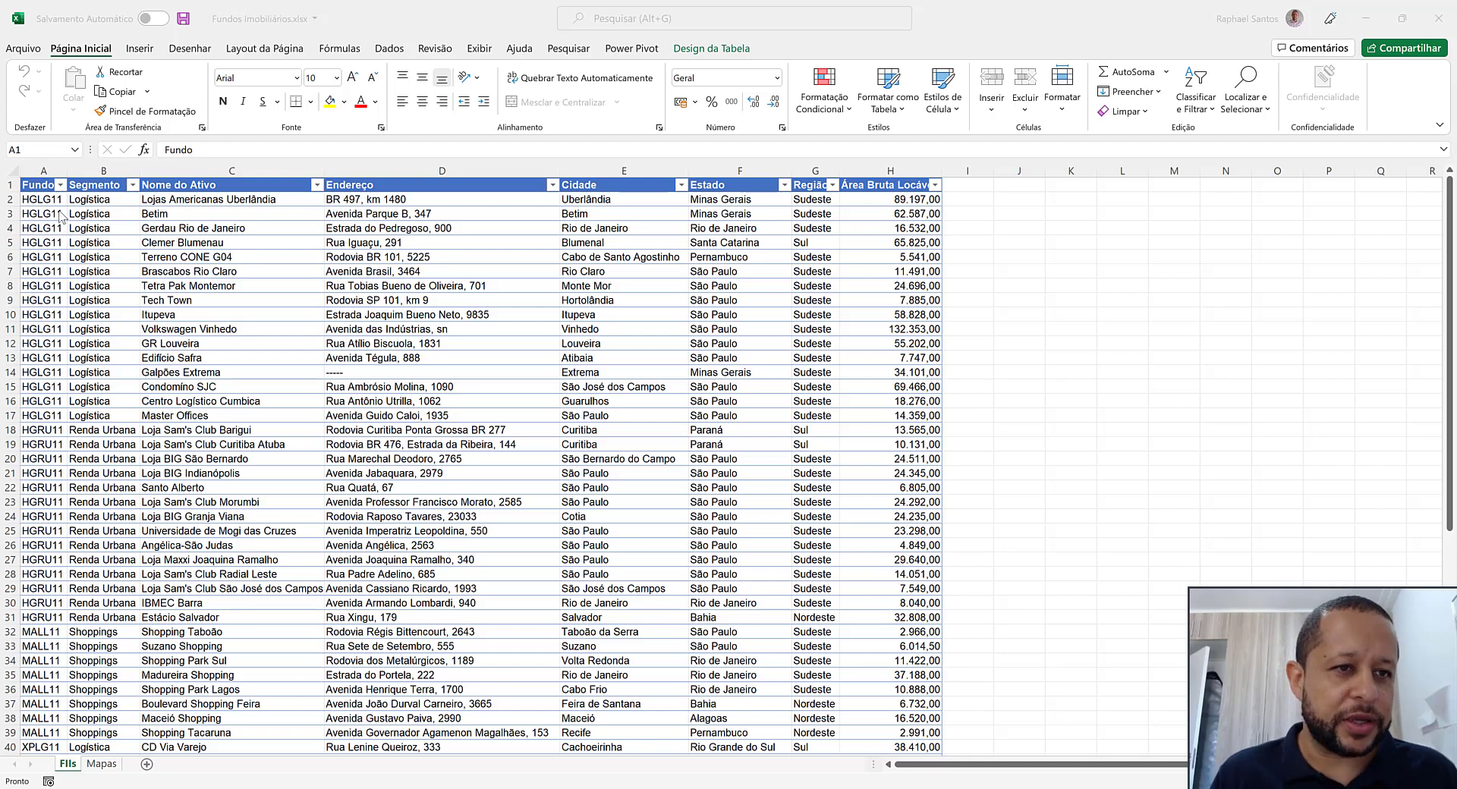
Examine the real-estate fund table column by column, from Fundo and Segmento through Cidade, Estado and Região to Área Bruta Locável
left_click_drag(54, 199, 59, 524)
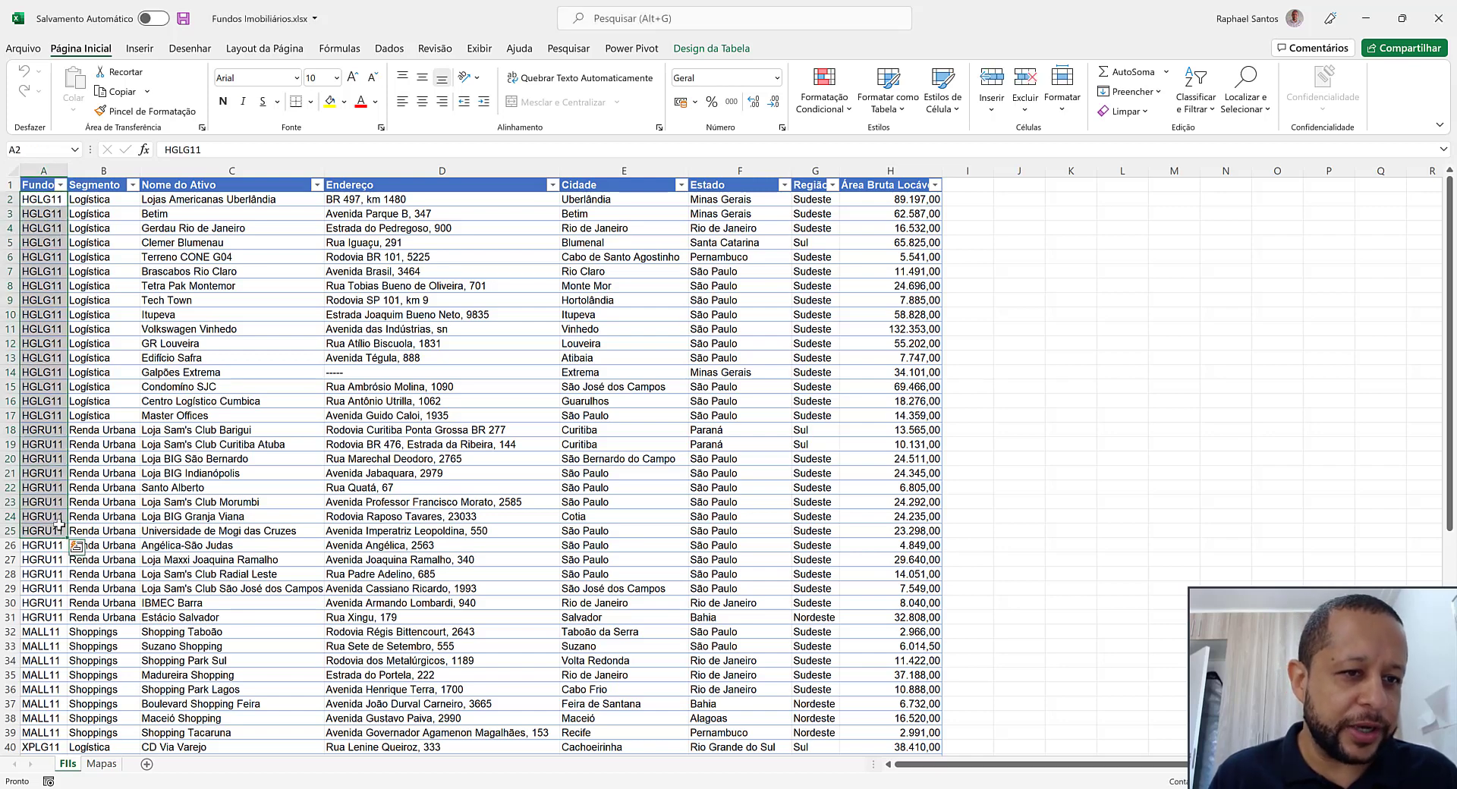
left_click_drag(123, 205, 117, 415)
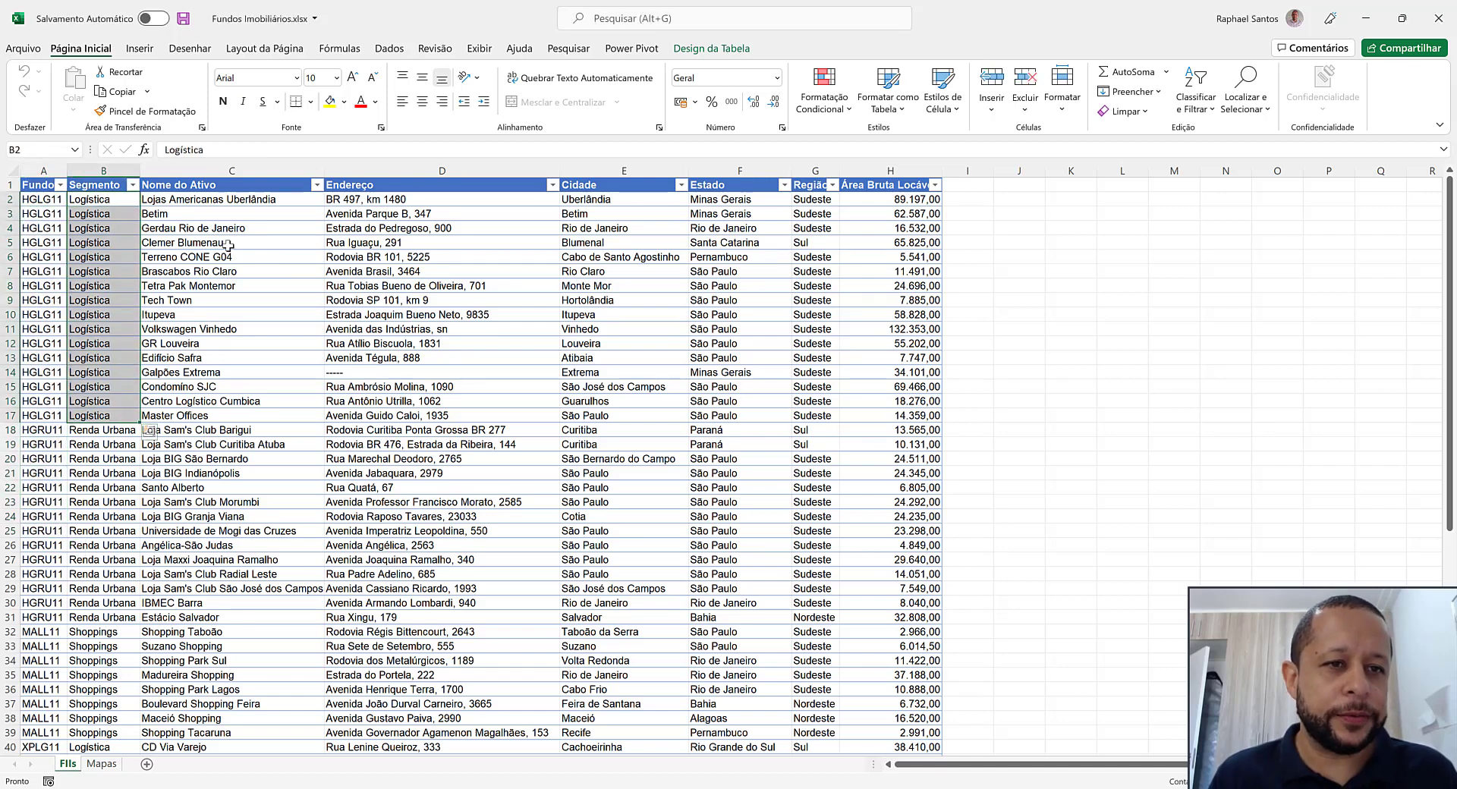
left_click_drag(258, 190, 255, 516)
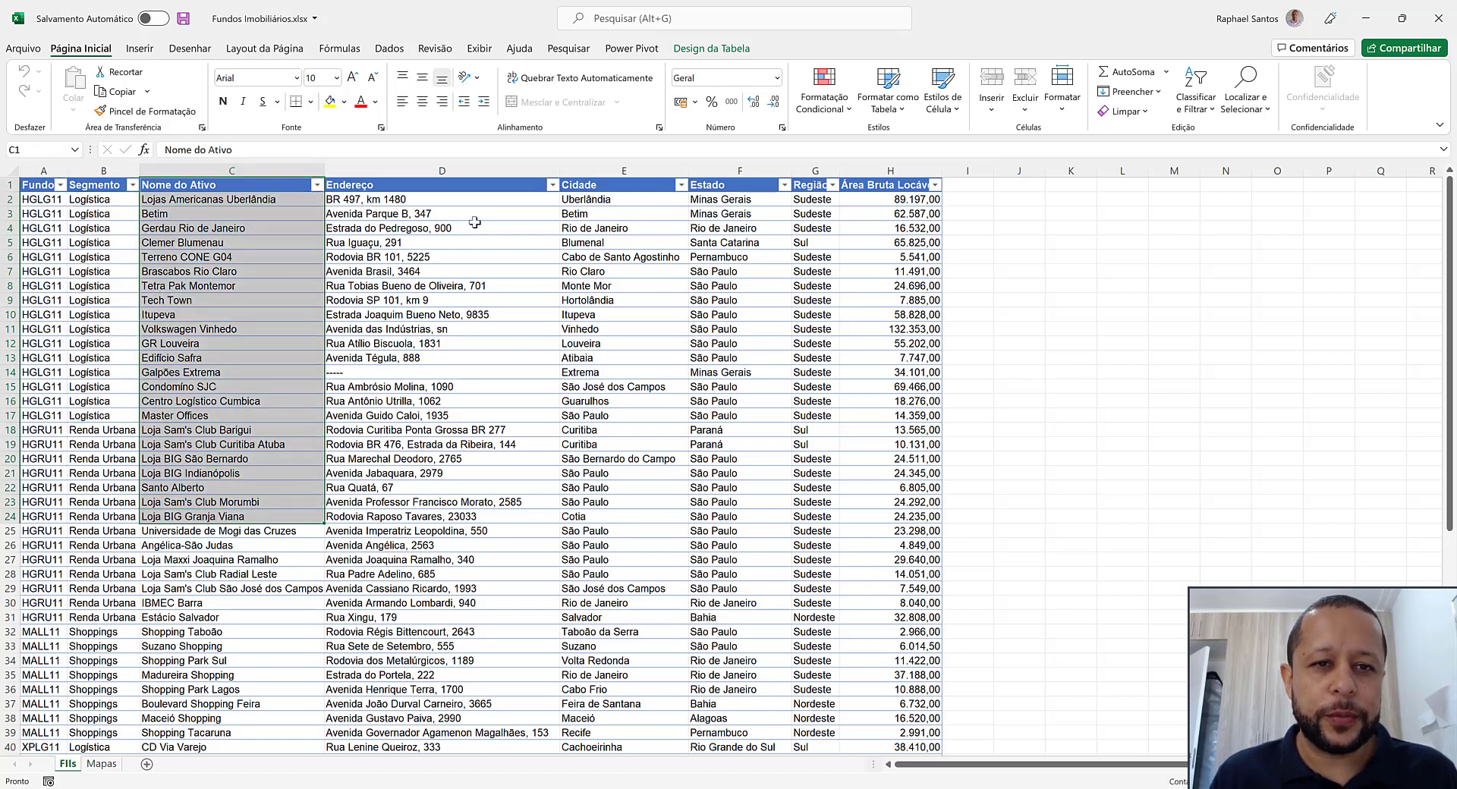
left_click_drag(474, 223, 476, 489)
left_click_drag(639, 210, 687, 607)
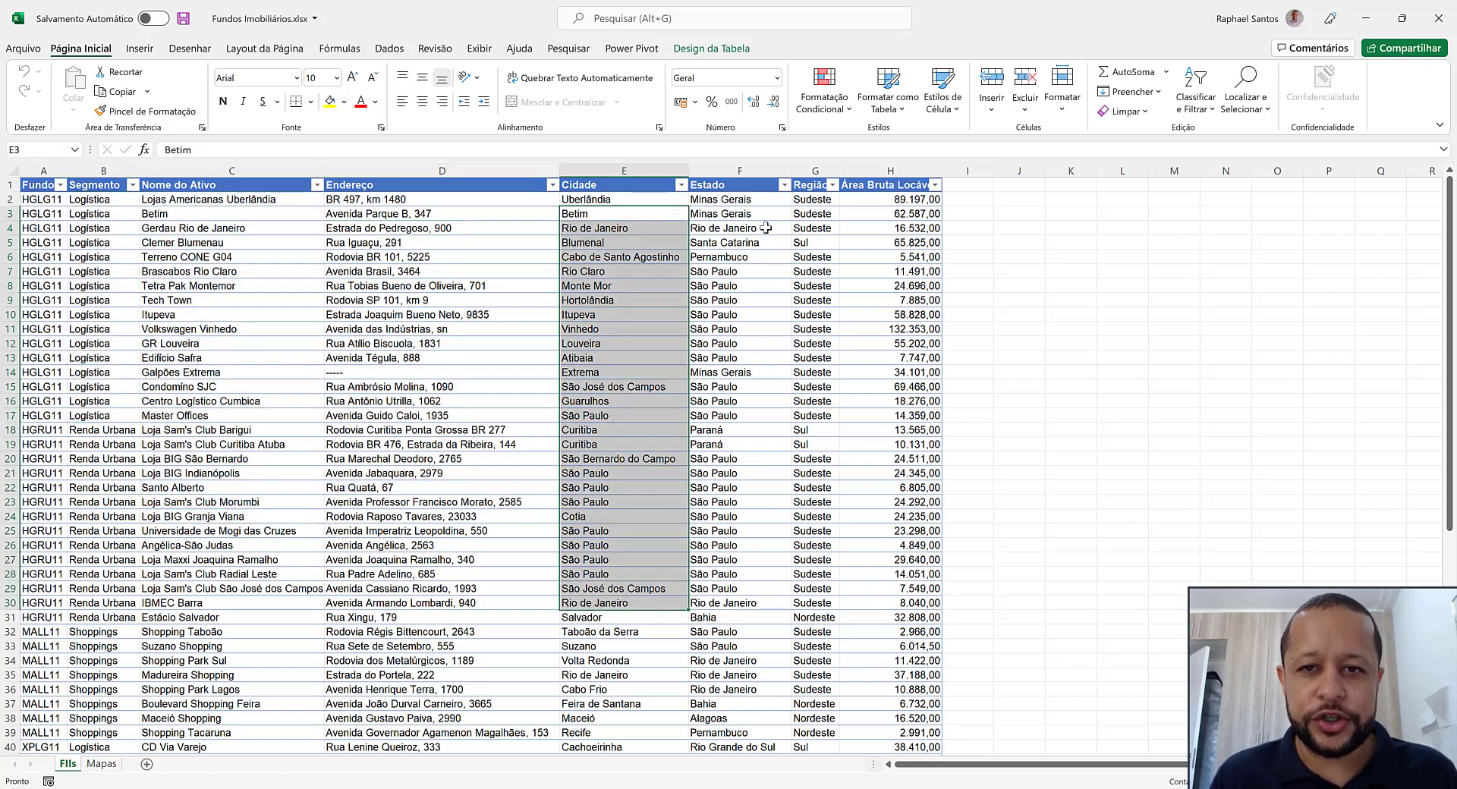
left_click_drag(766, 227, 759, 588)
left_click_drag(815, 200, 816, 531)
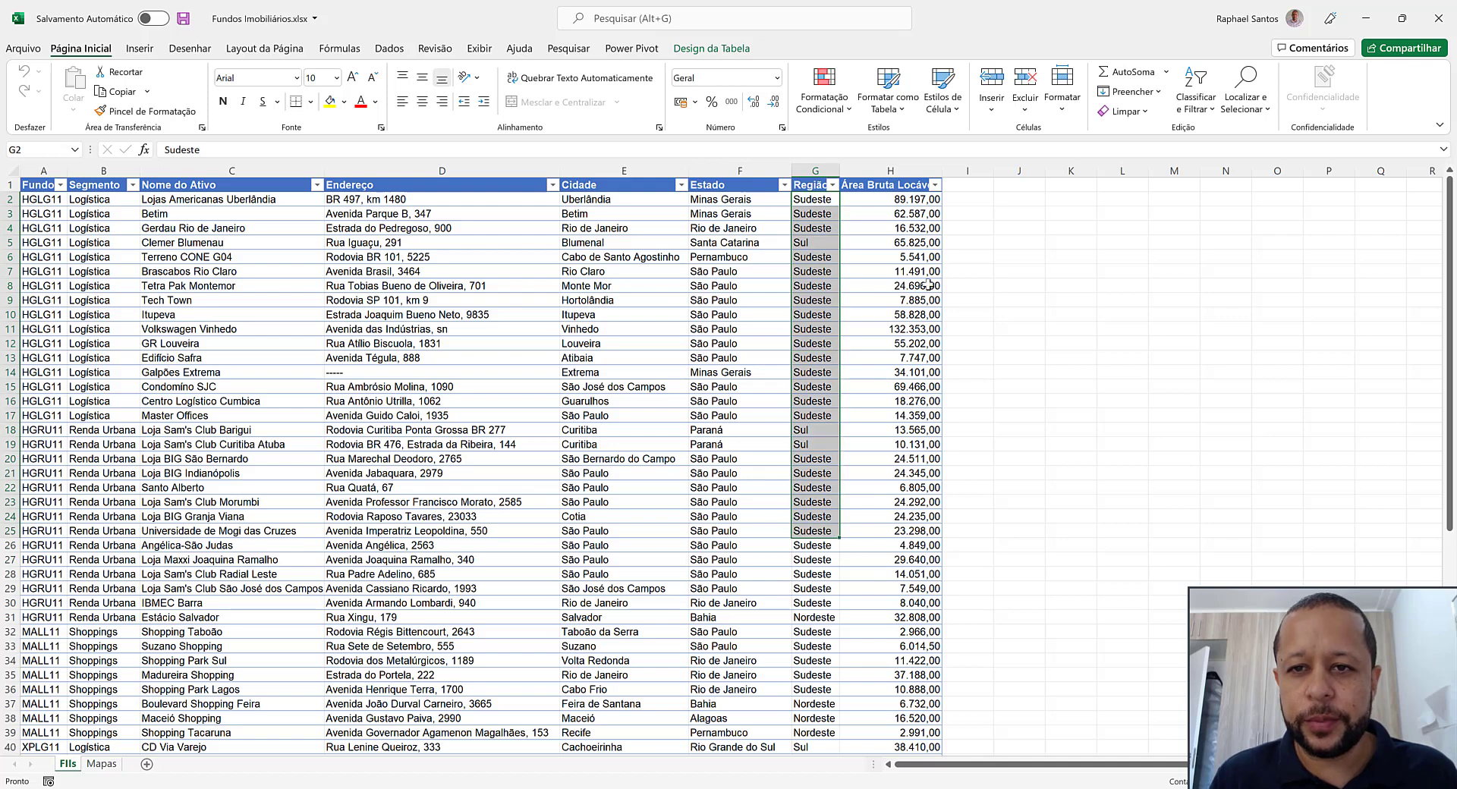
left_click_drag(919, 202, 899, 532)
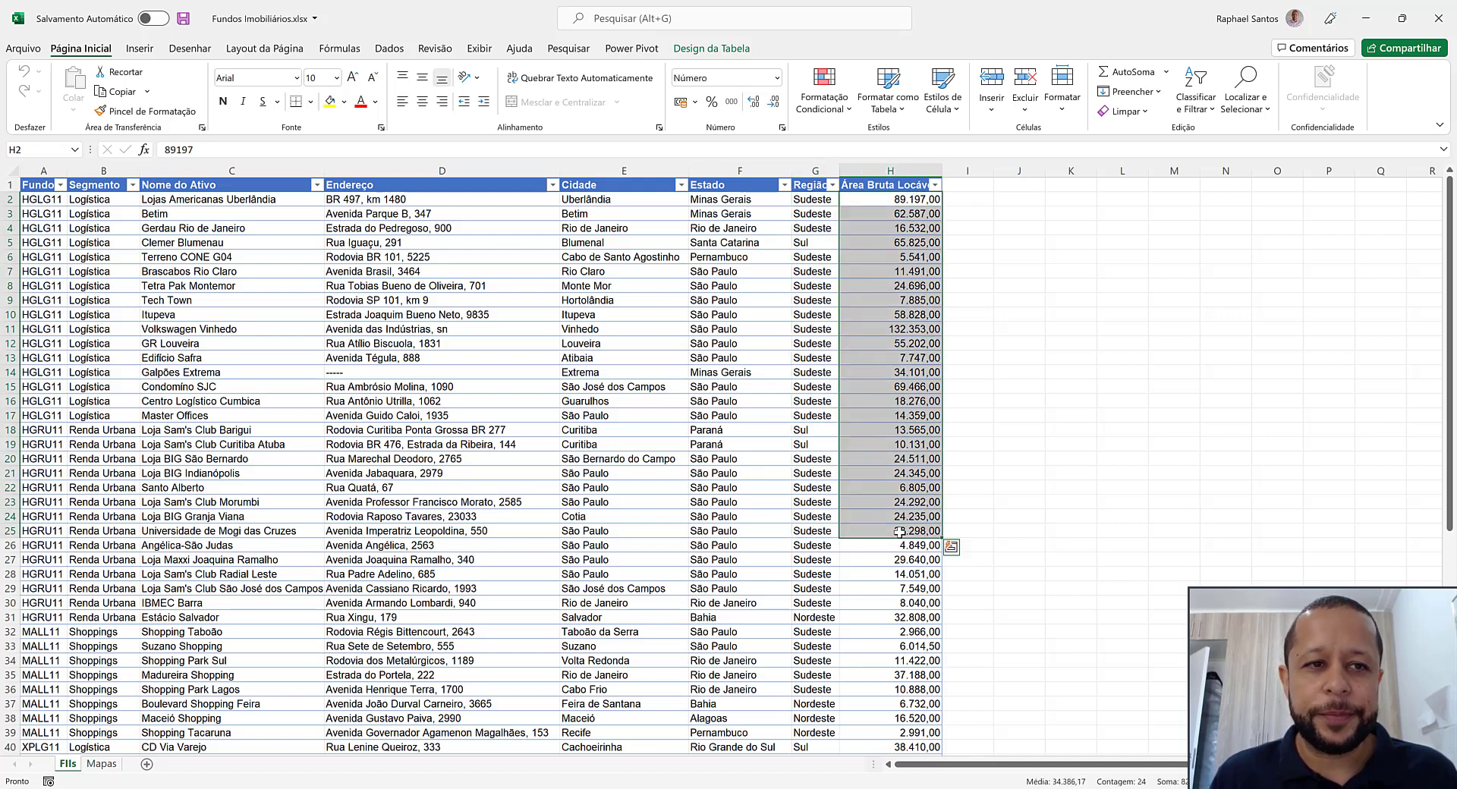
left_click(44, 200)
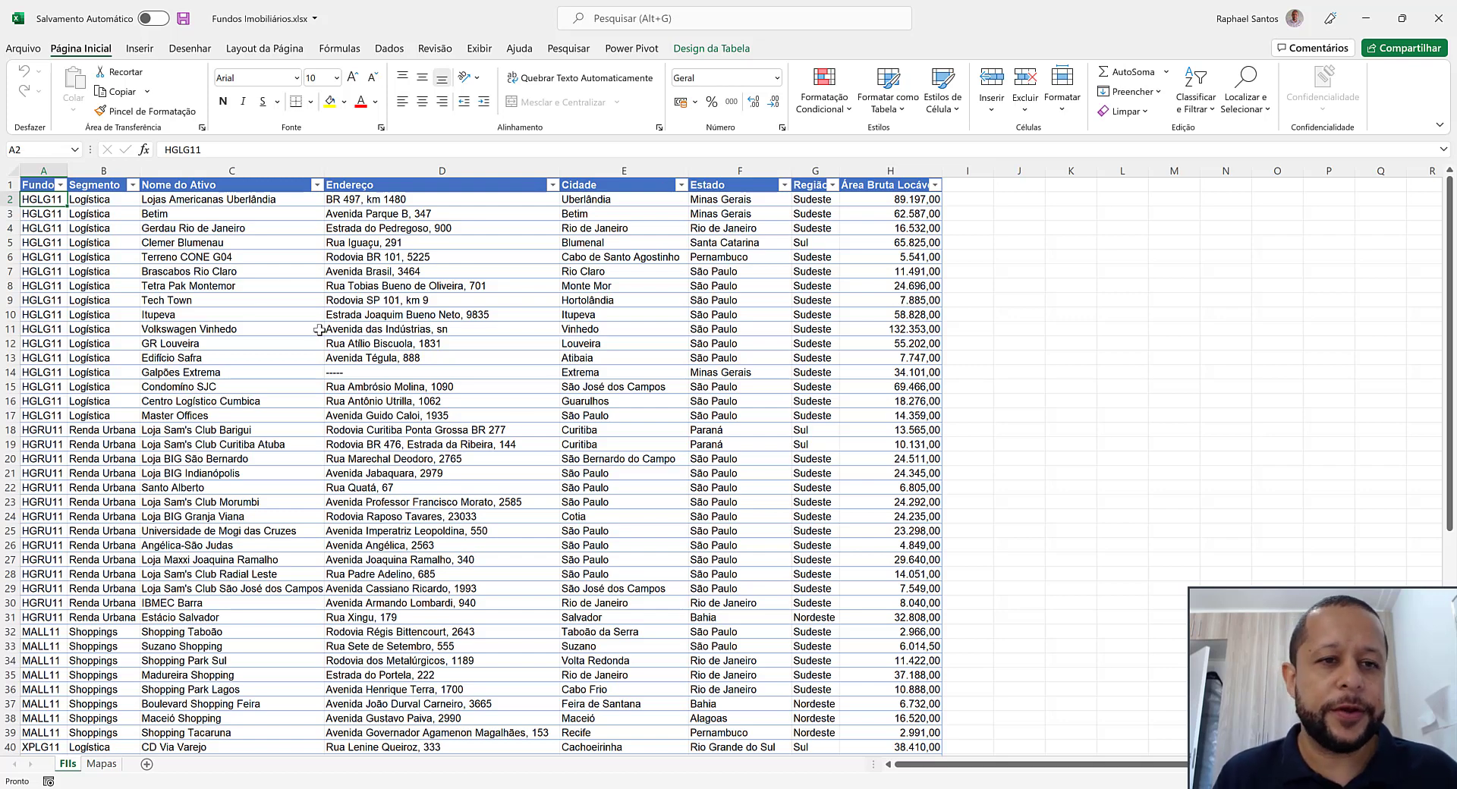
left_click_drag(230, 241, 490, 422)
left_click(633, 436)
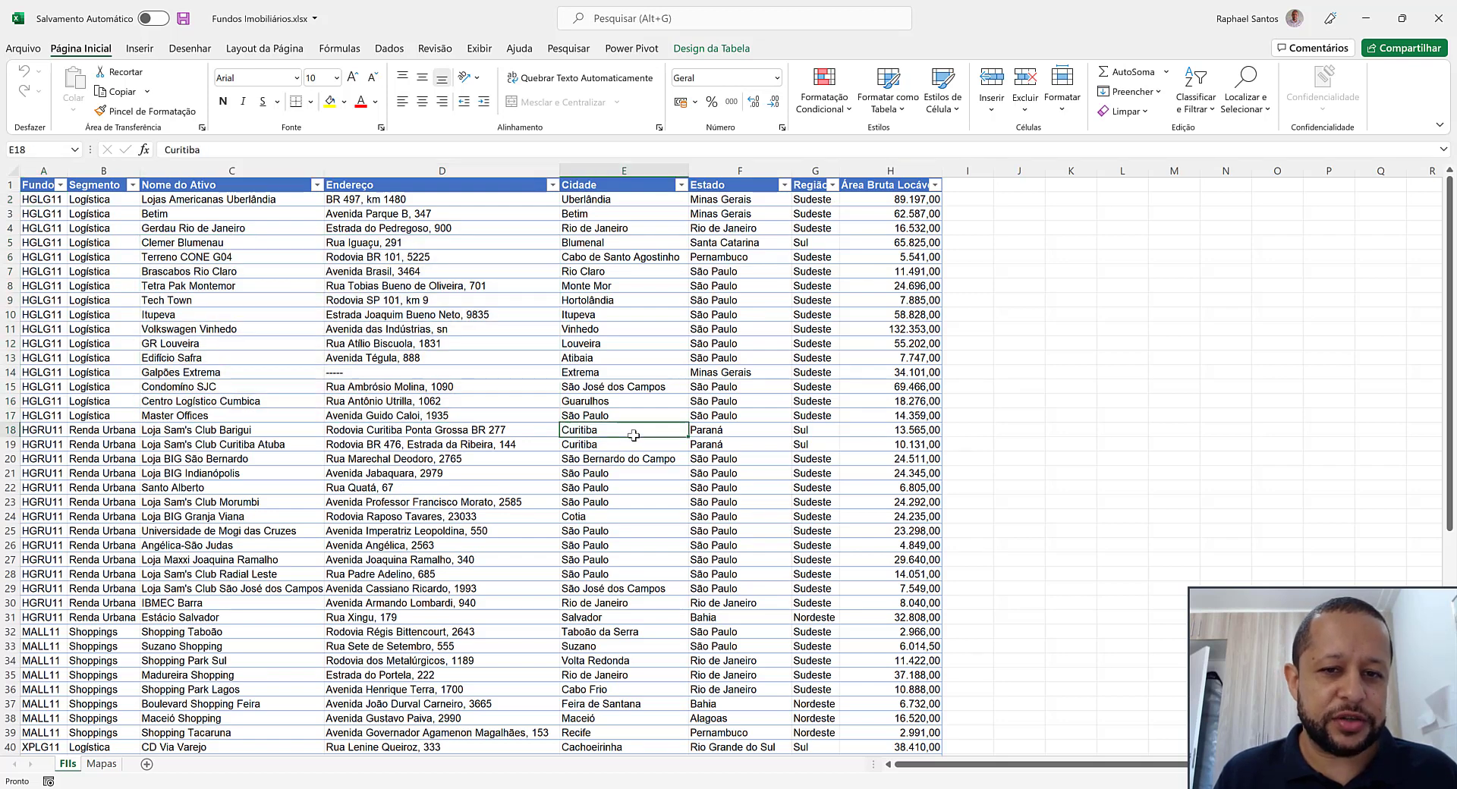
Create a pivot table from the fund table (Tabela1) in the existing Mapas sheet, starting at cell A1
left_click(297, 416)
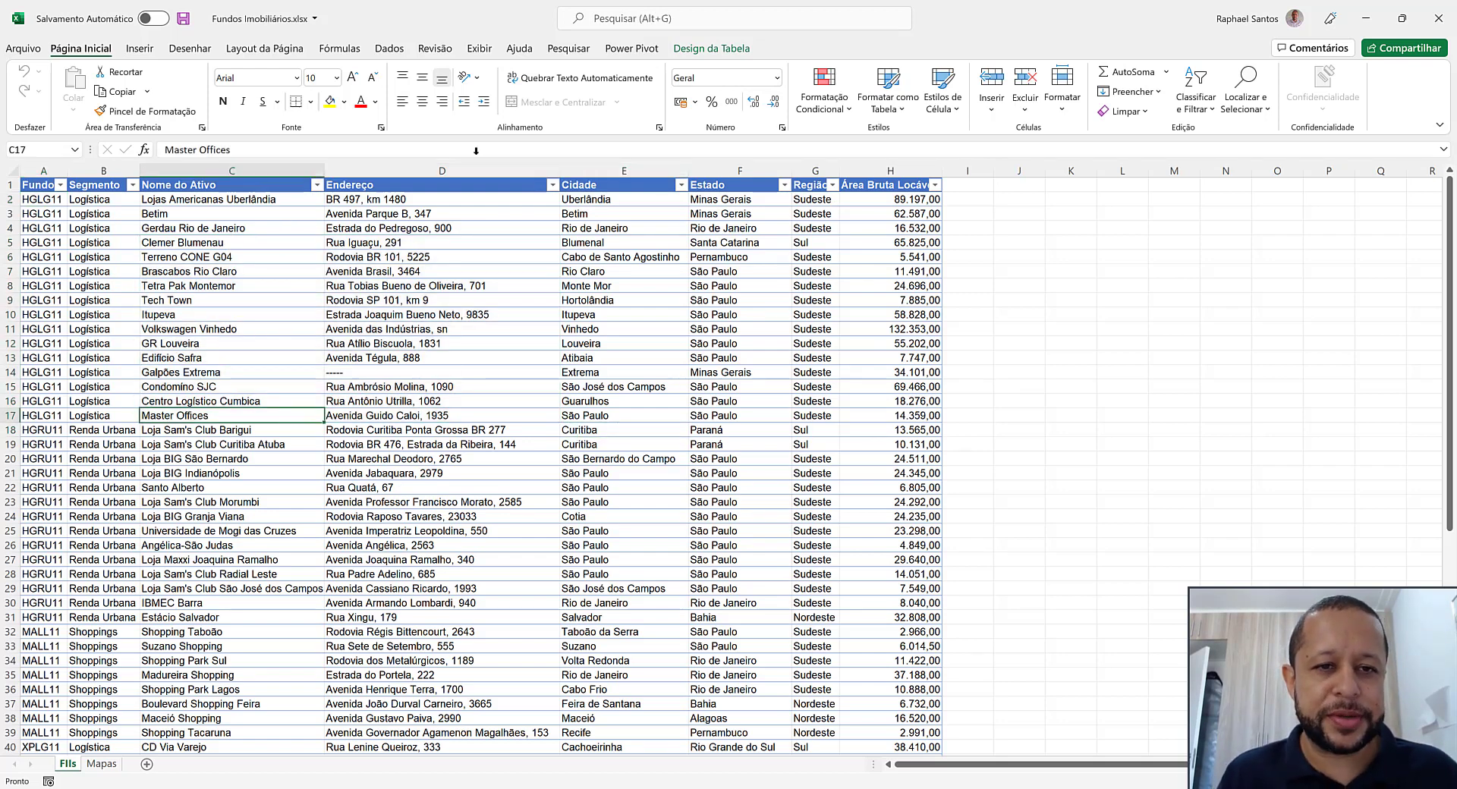
left_click(140, 48)
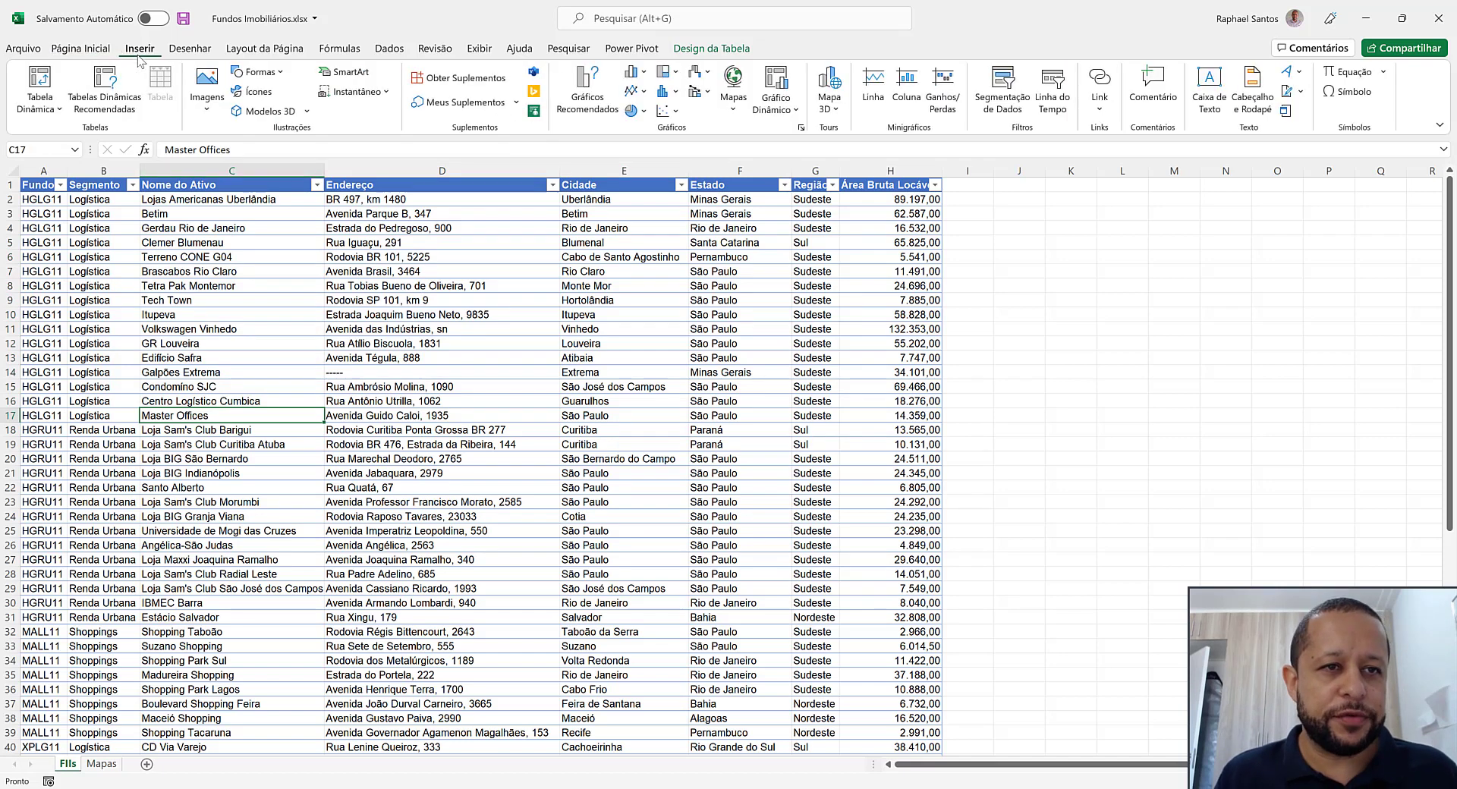
left_click(35, 80)
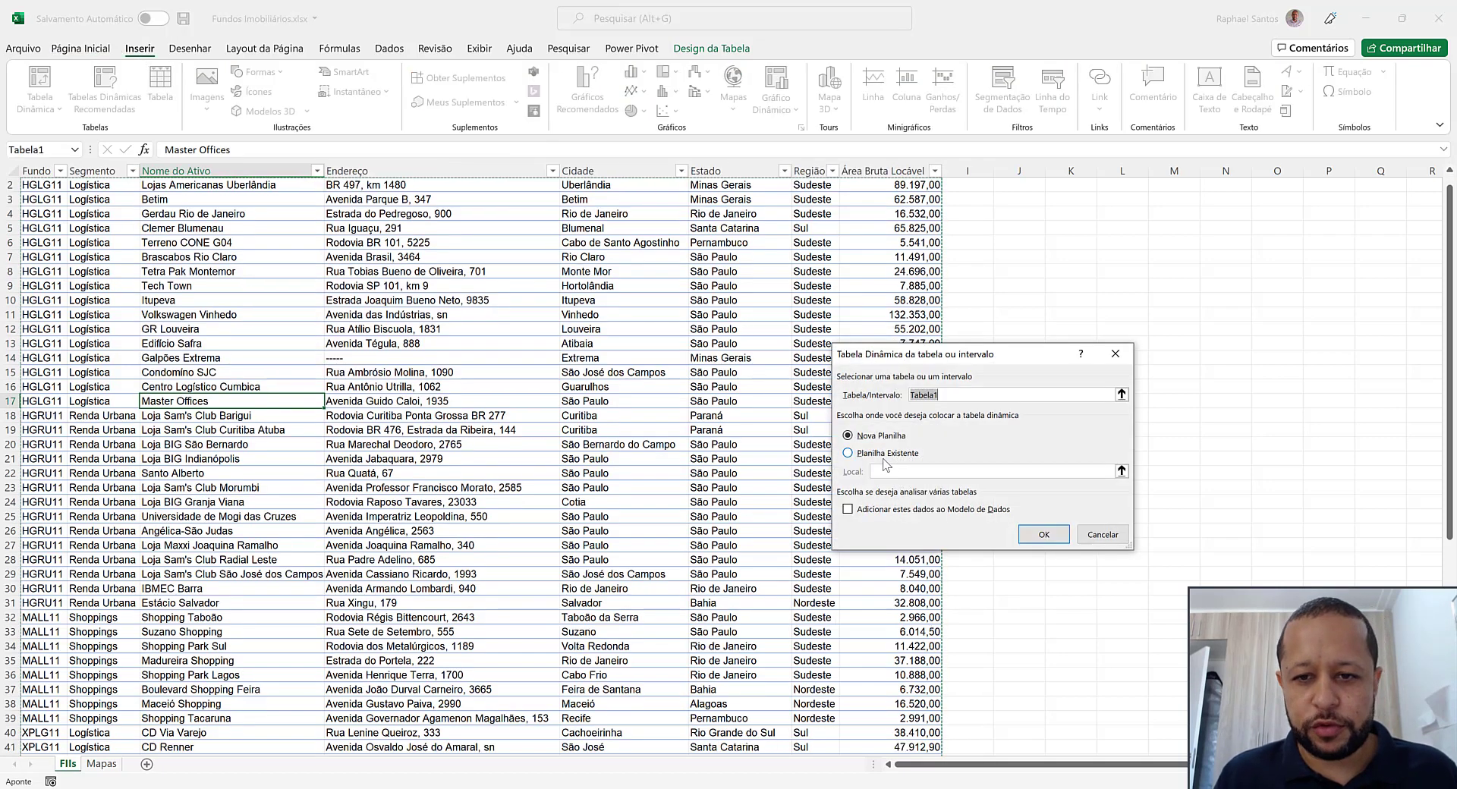
left_click(884, 456)
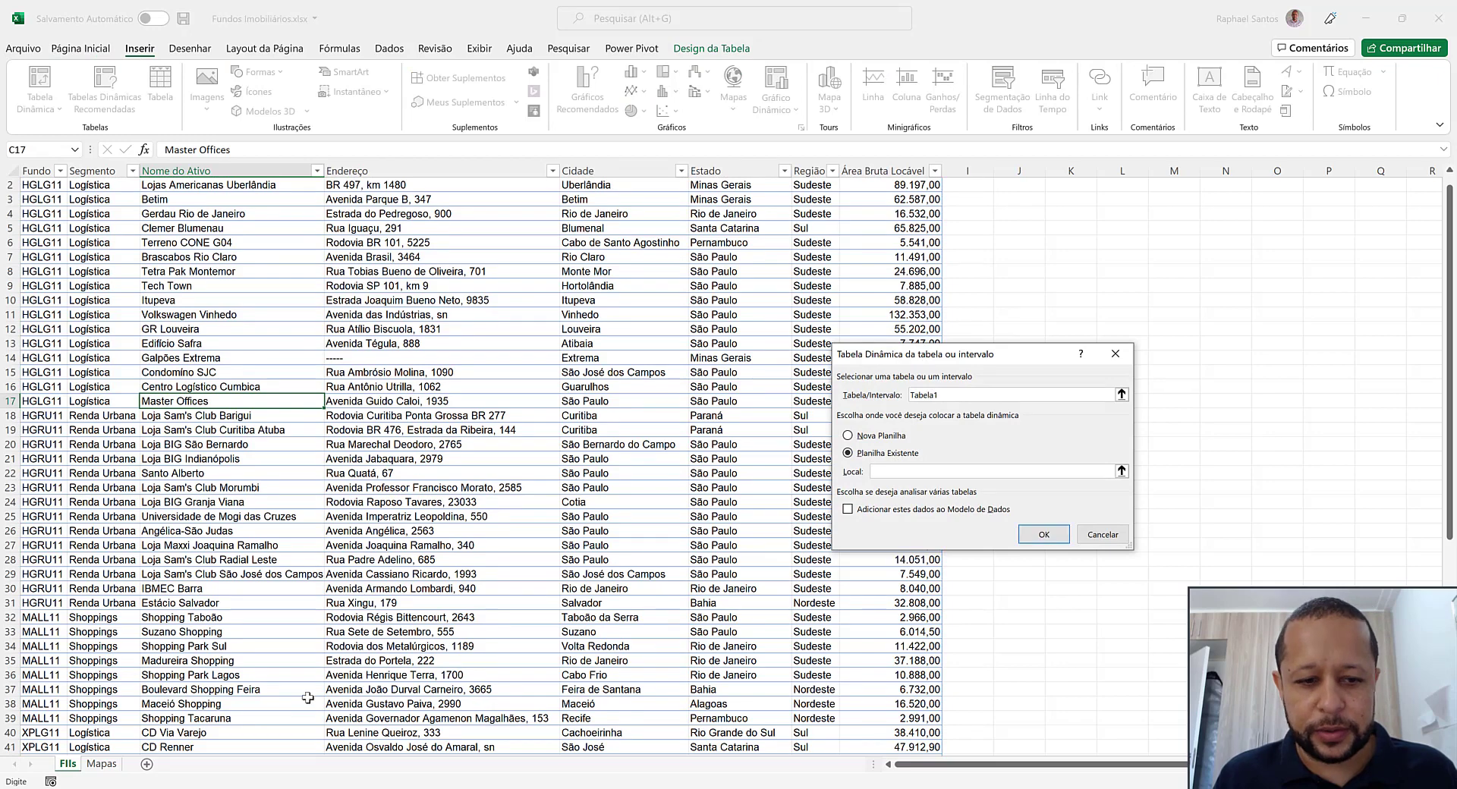
left_click(101, 764)
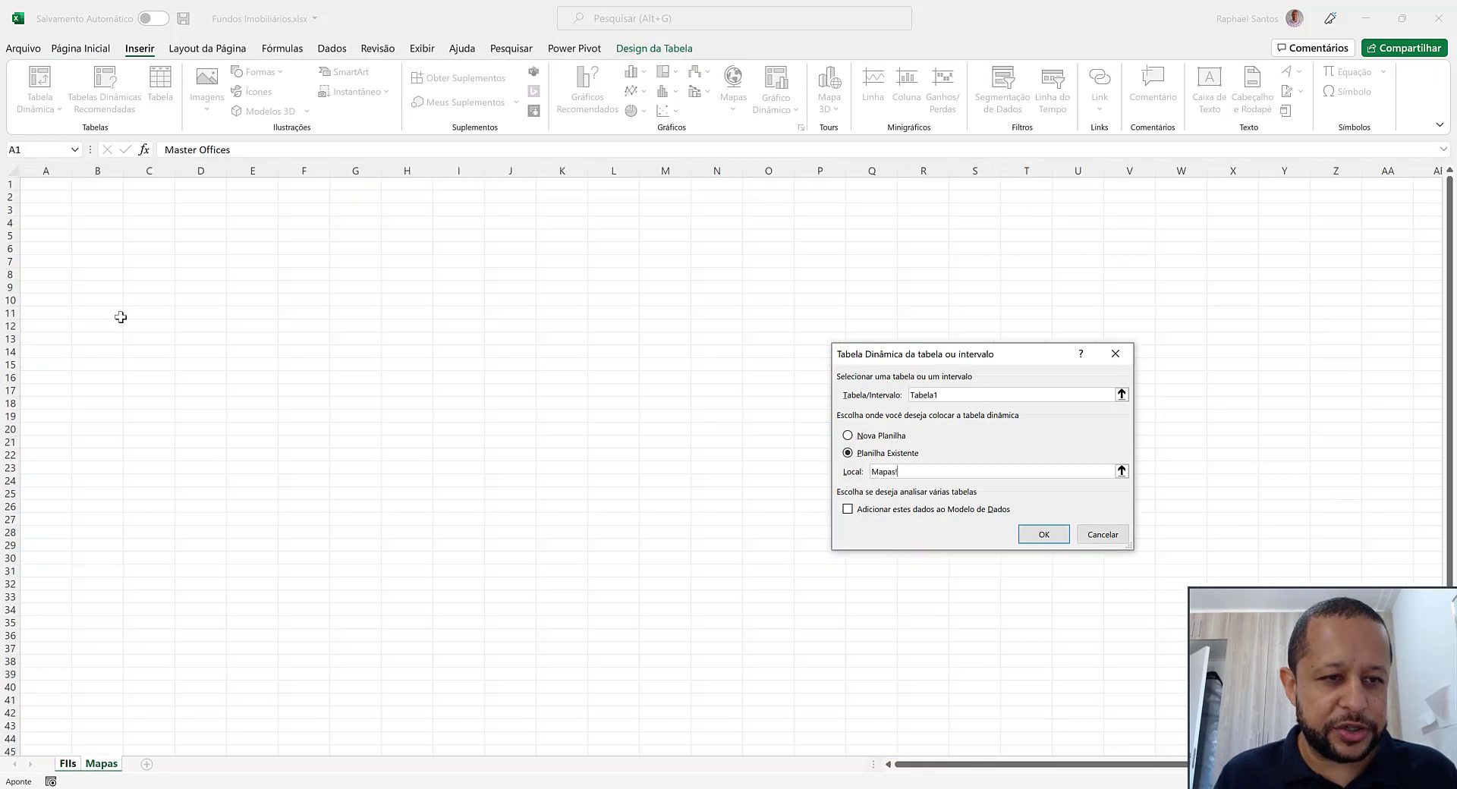
left_click(55, 185)
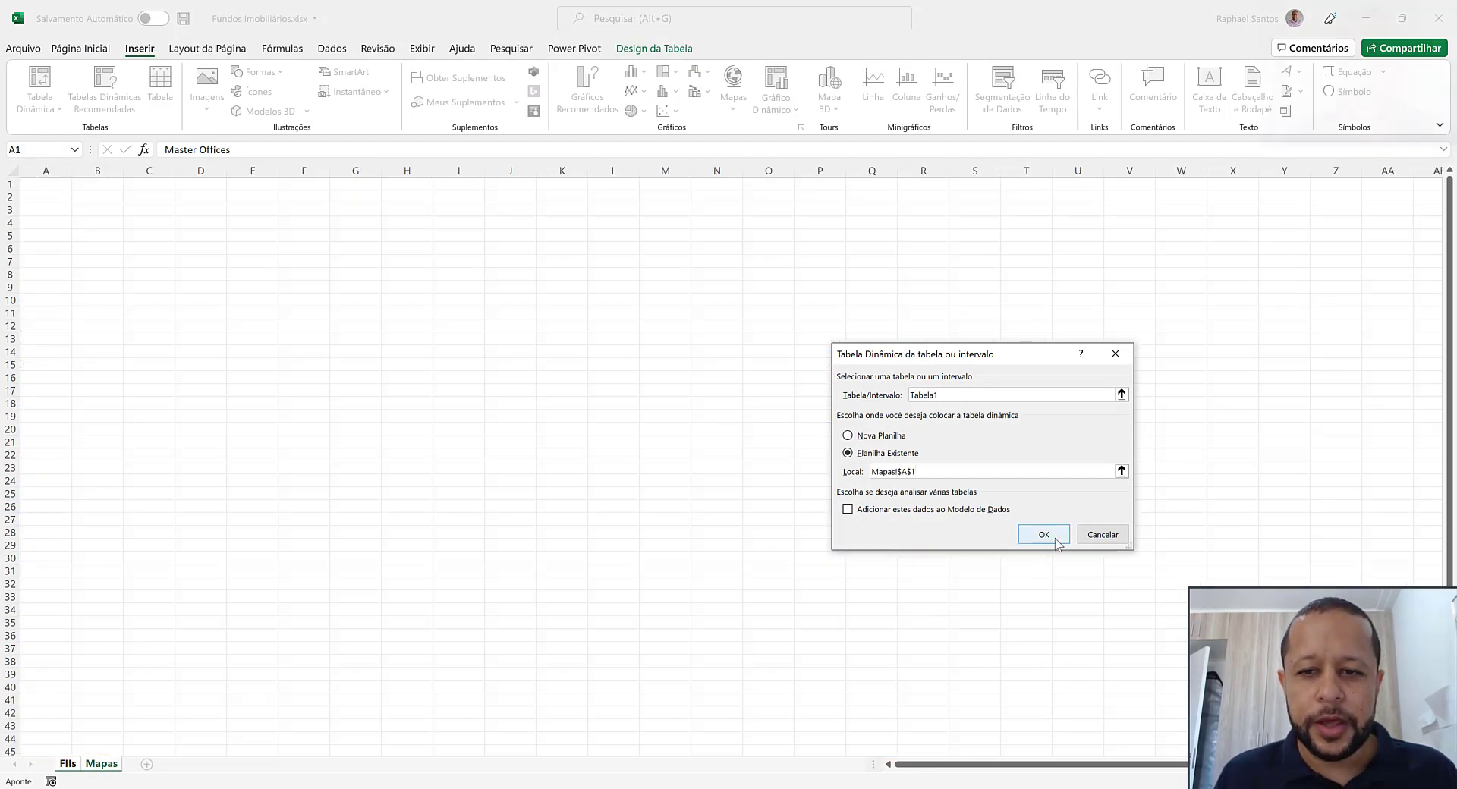
left_click(1054, 539)
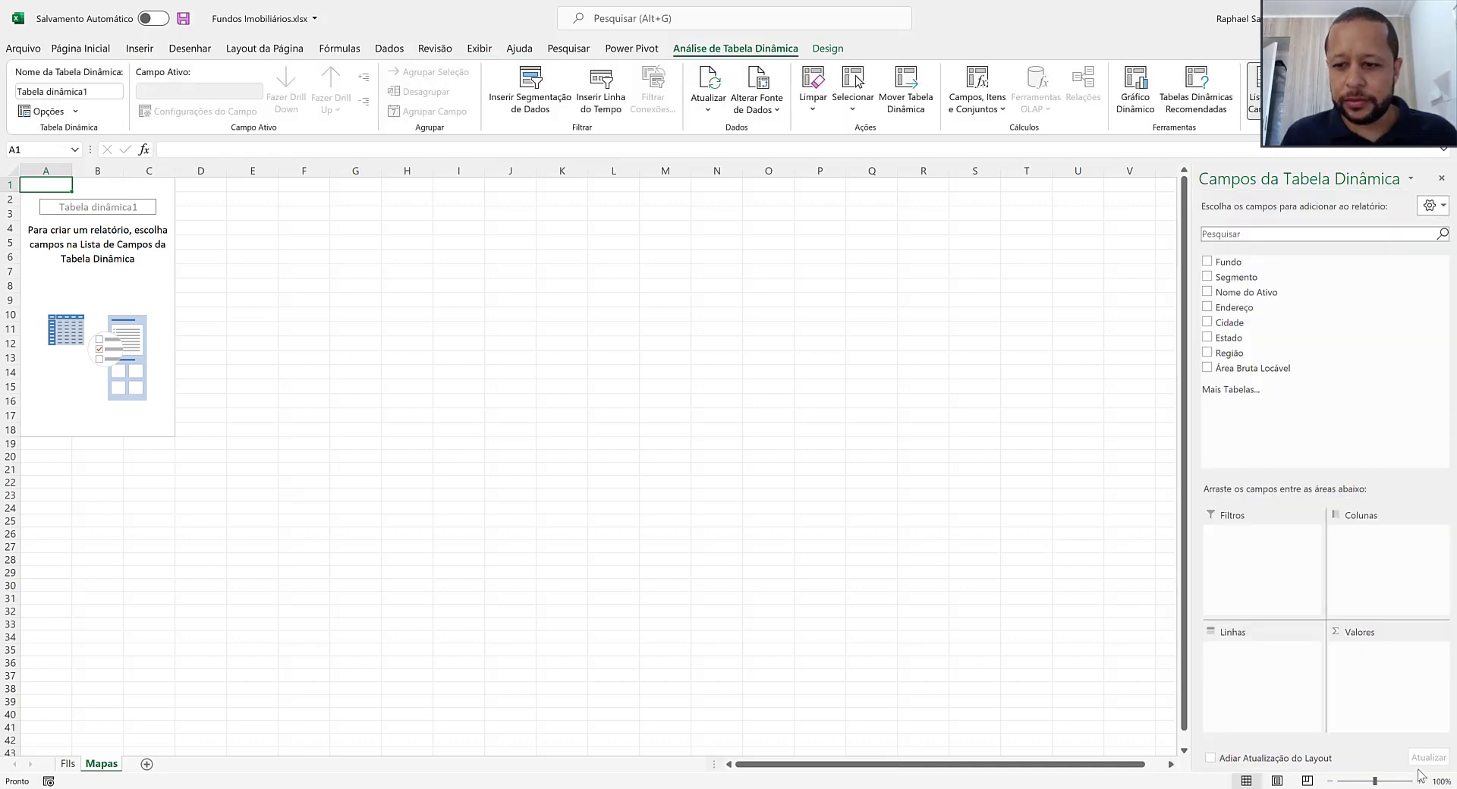
Lay out the pivot table with Estado as rows and the sum of Área Bruta Locável as values
left_click(1421, 781)
left_click(1421, 781)
left_click(1420, 780)
left_click(1420, 780)
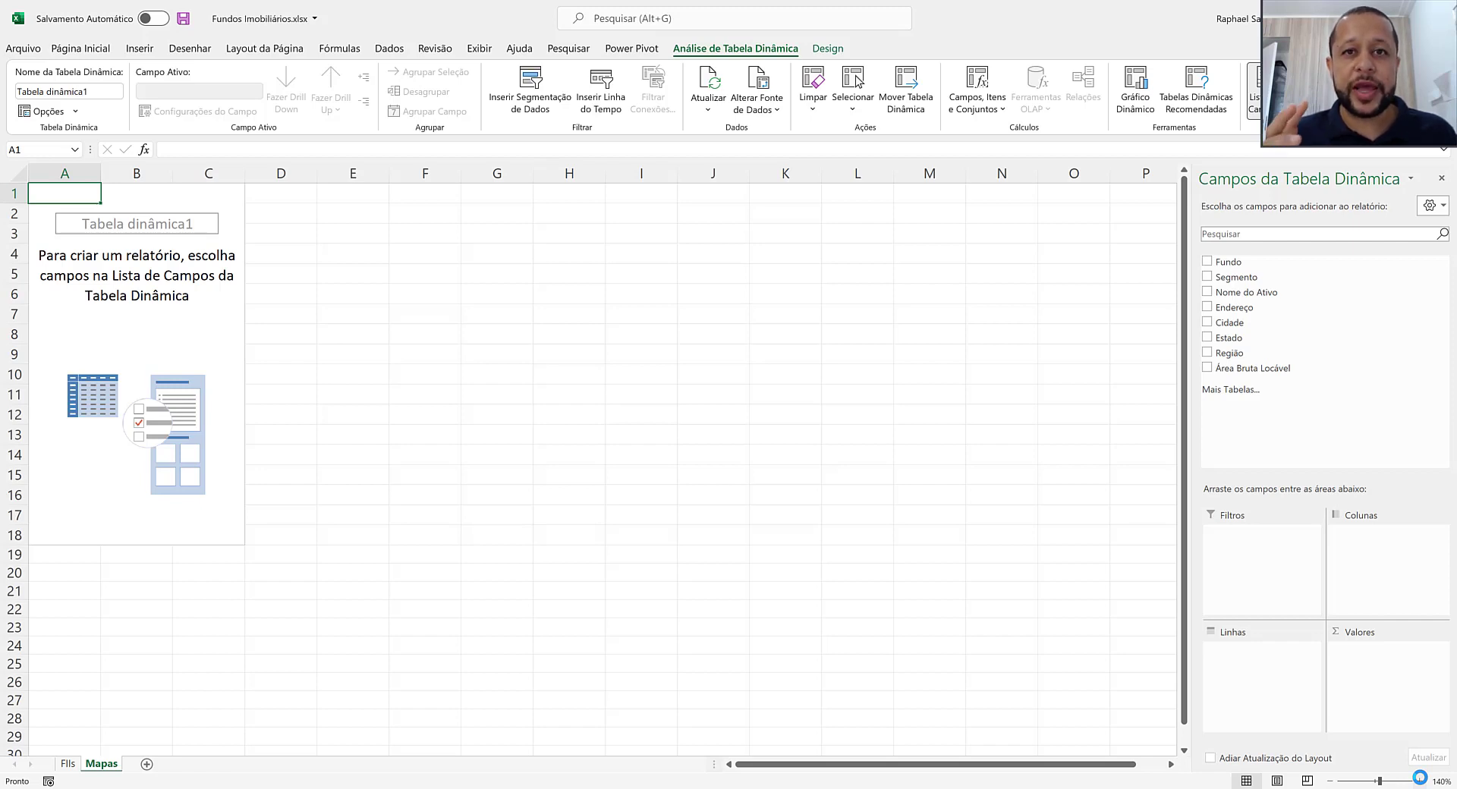
left_click_drag(1234, 340, 1256, 679)
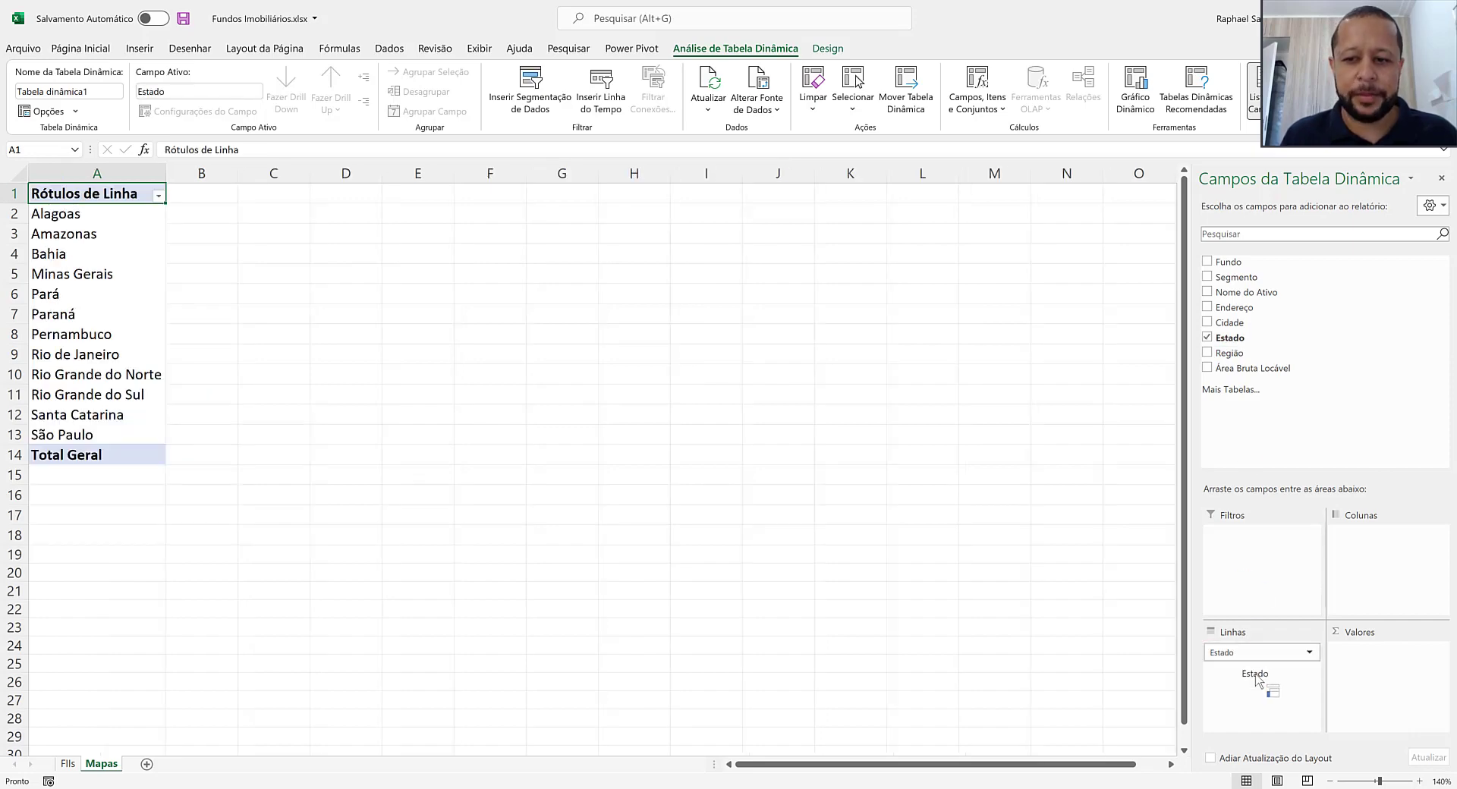
left_click_drag(1262, 371, 1368, 660)
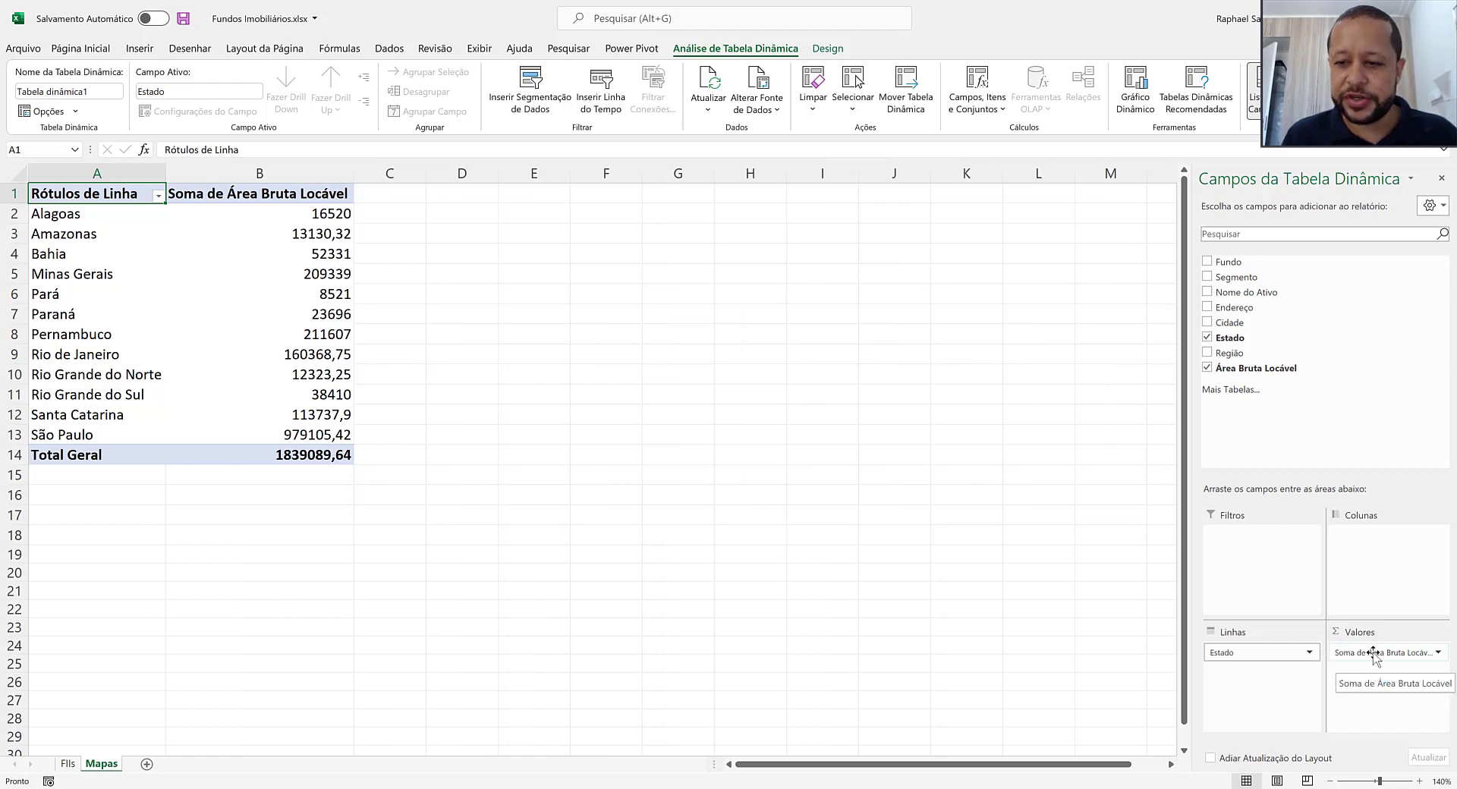
Format the Soma de Área Bruta Locável values as Número with a thousands separator and 0 decimal places
left_click(1372, 653)
left_click(1366, 637)
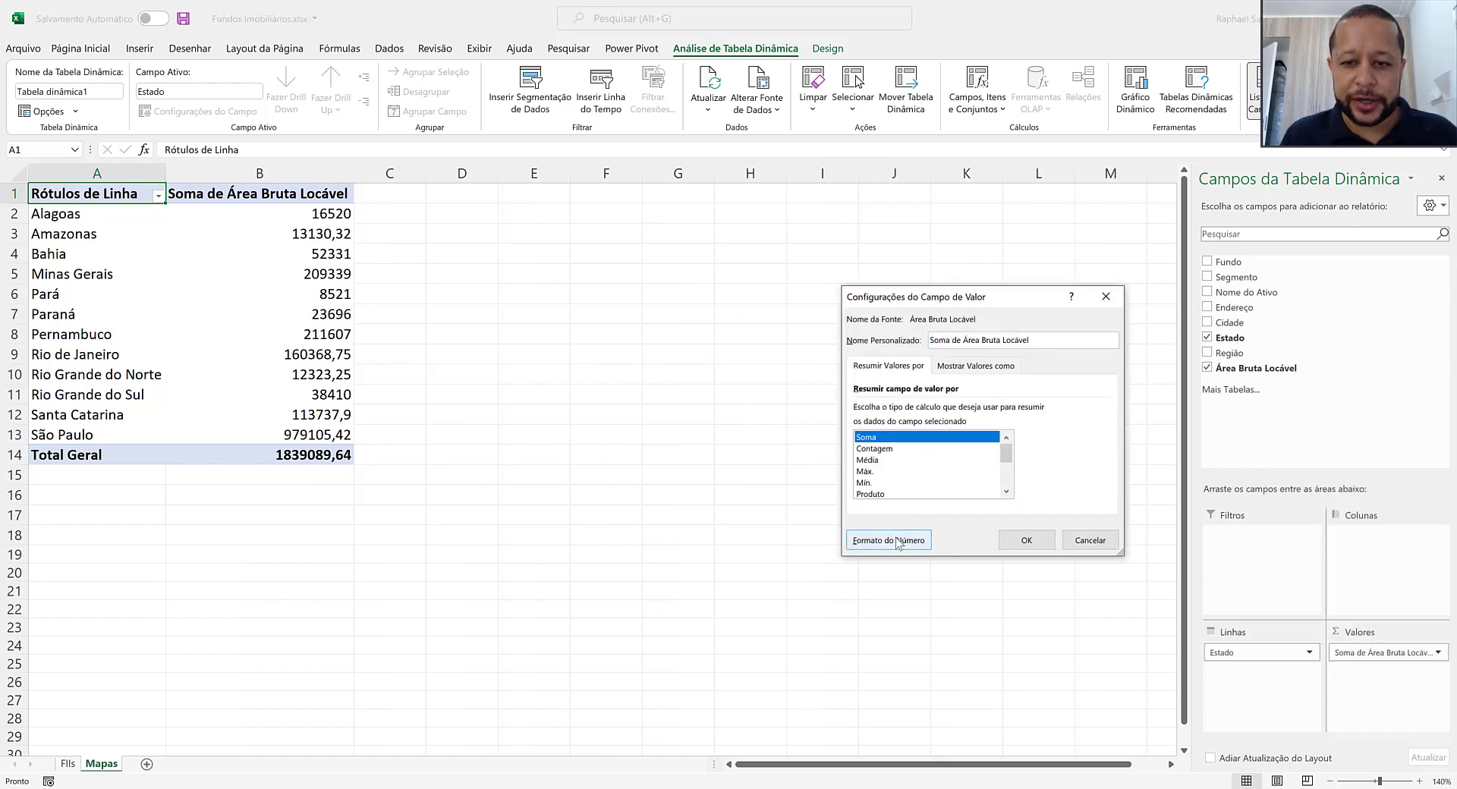
left_click(896, 539)
left_click(821, 299)
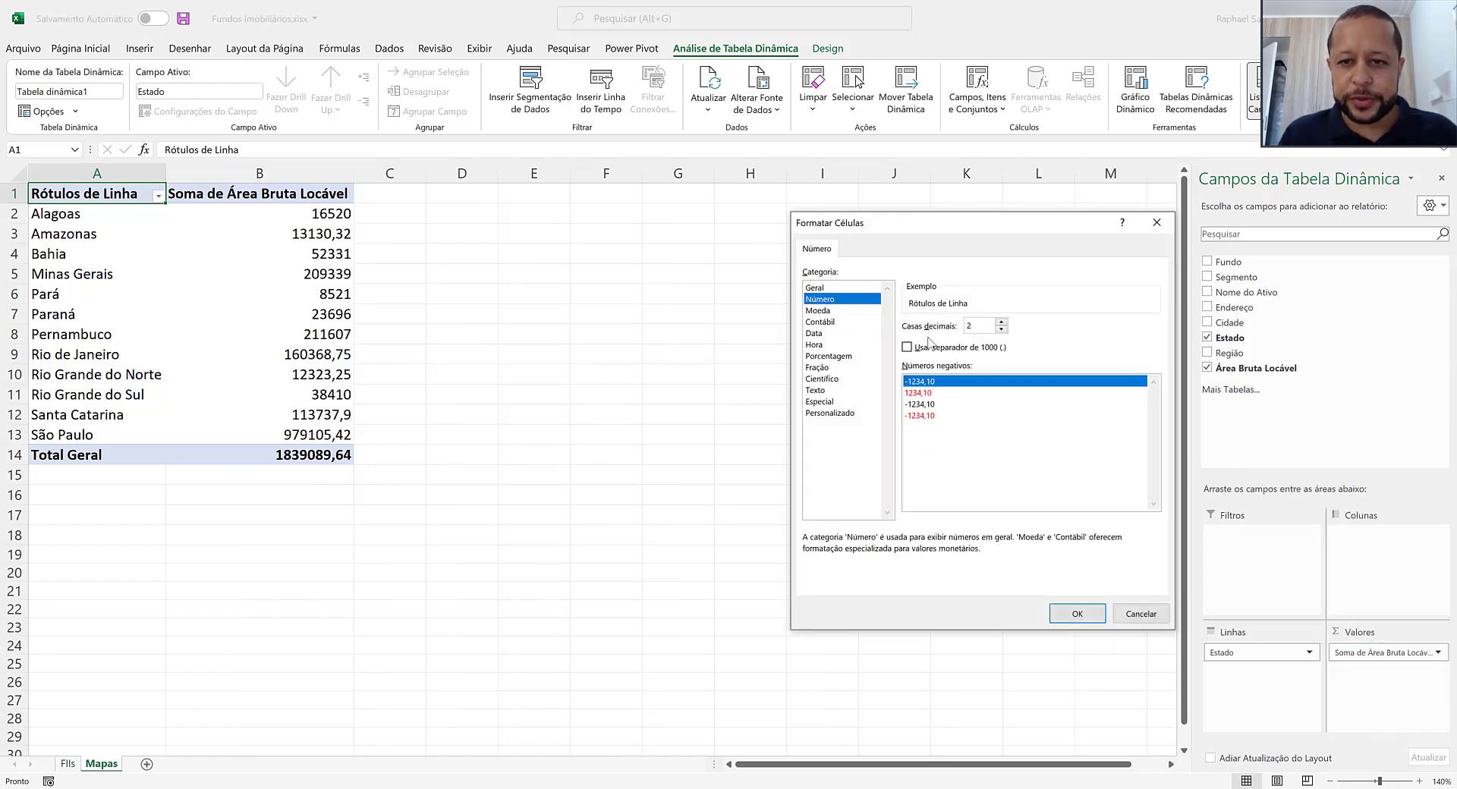
left_click(907, 347)
left_click(1001, 331)
left_click(1001, 331)
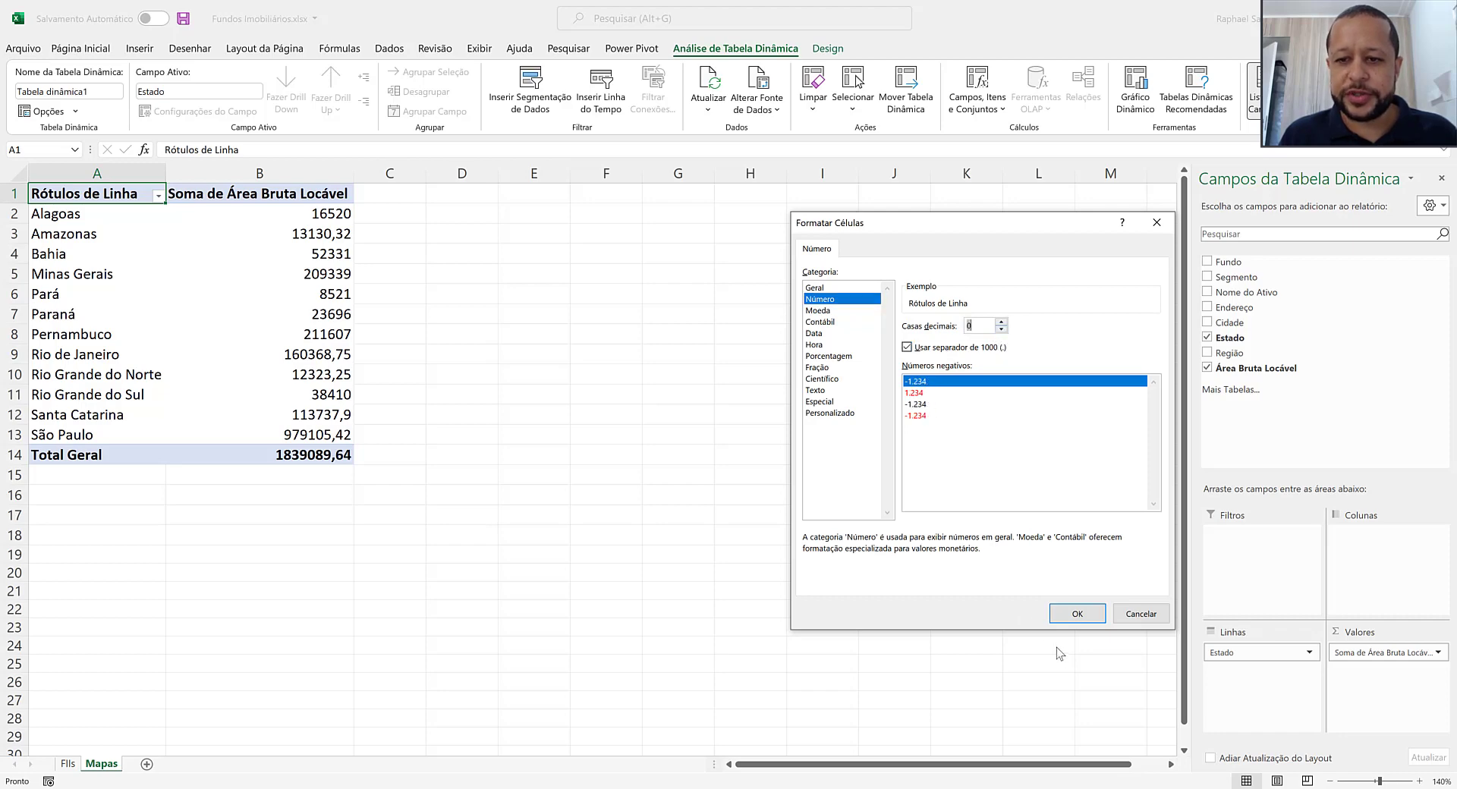
left_click(1077, 613)
left_click(1029, 541)
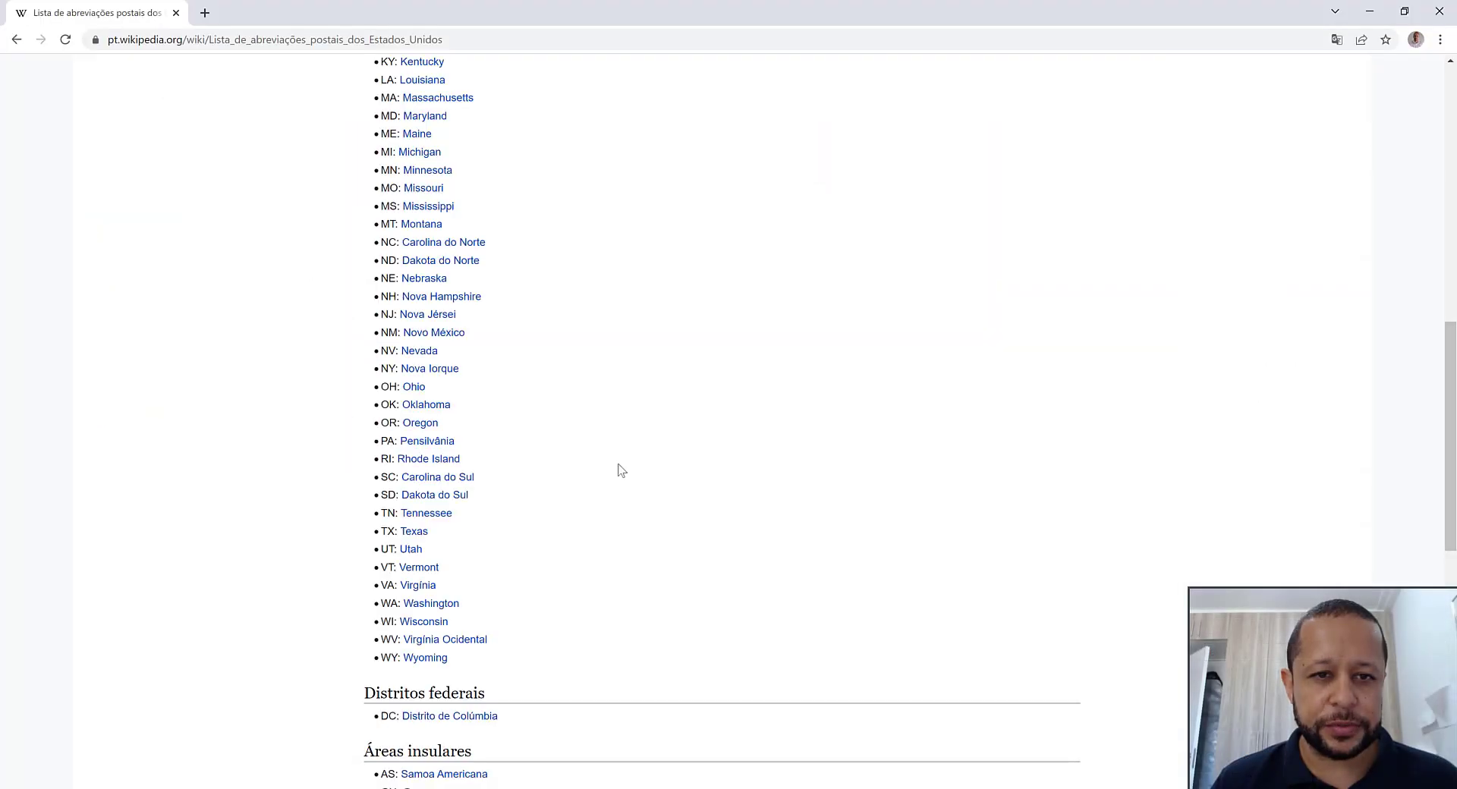
Switch to the browser's Wikipedia list of US postal abbreviations and examine the state codes such as MA, MT and PA
scroll(608, 449, "up", 1)
scroll(609, 450, "up", 4)
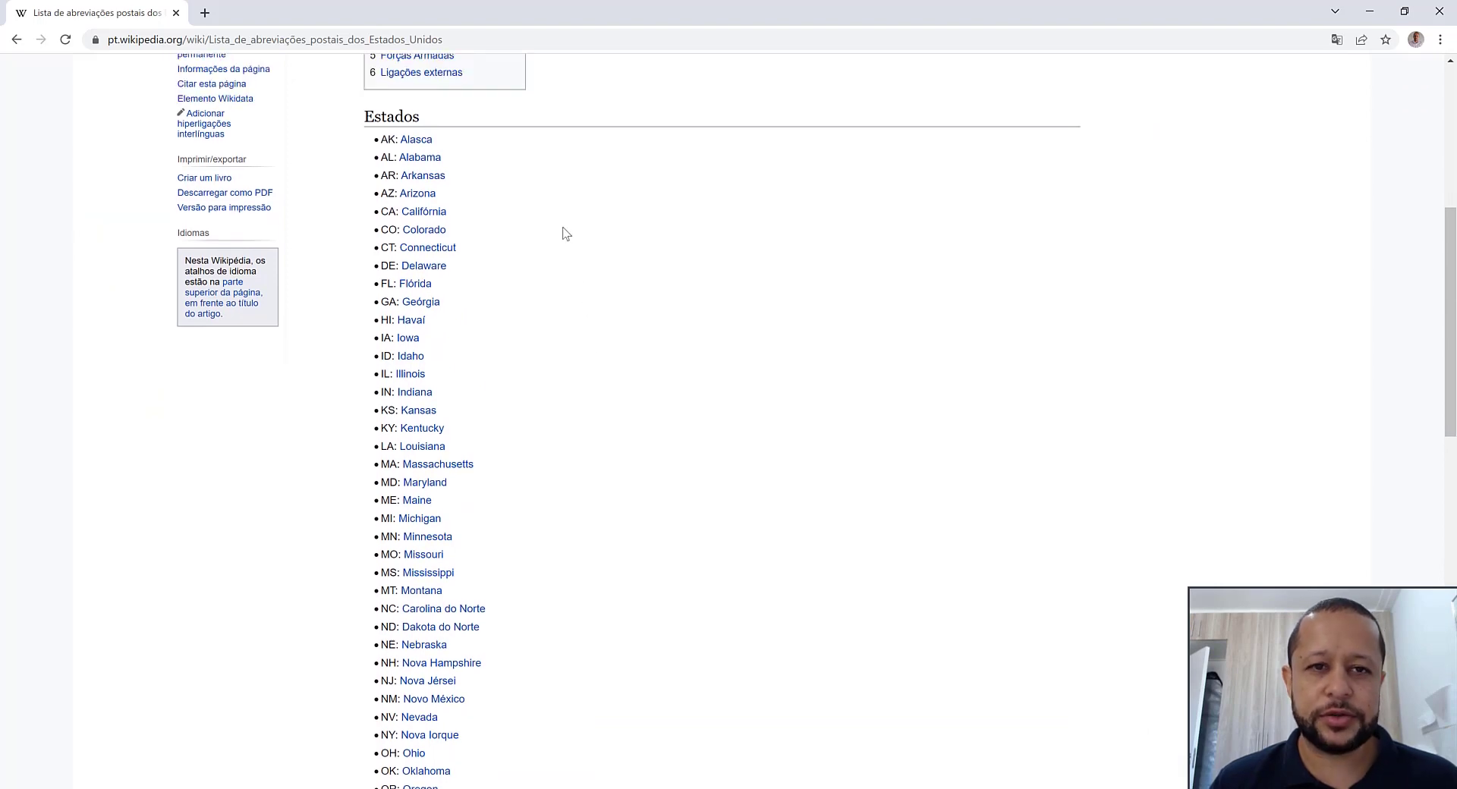
mouse_move(402, 158)
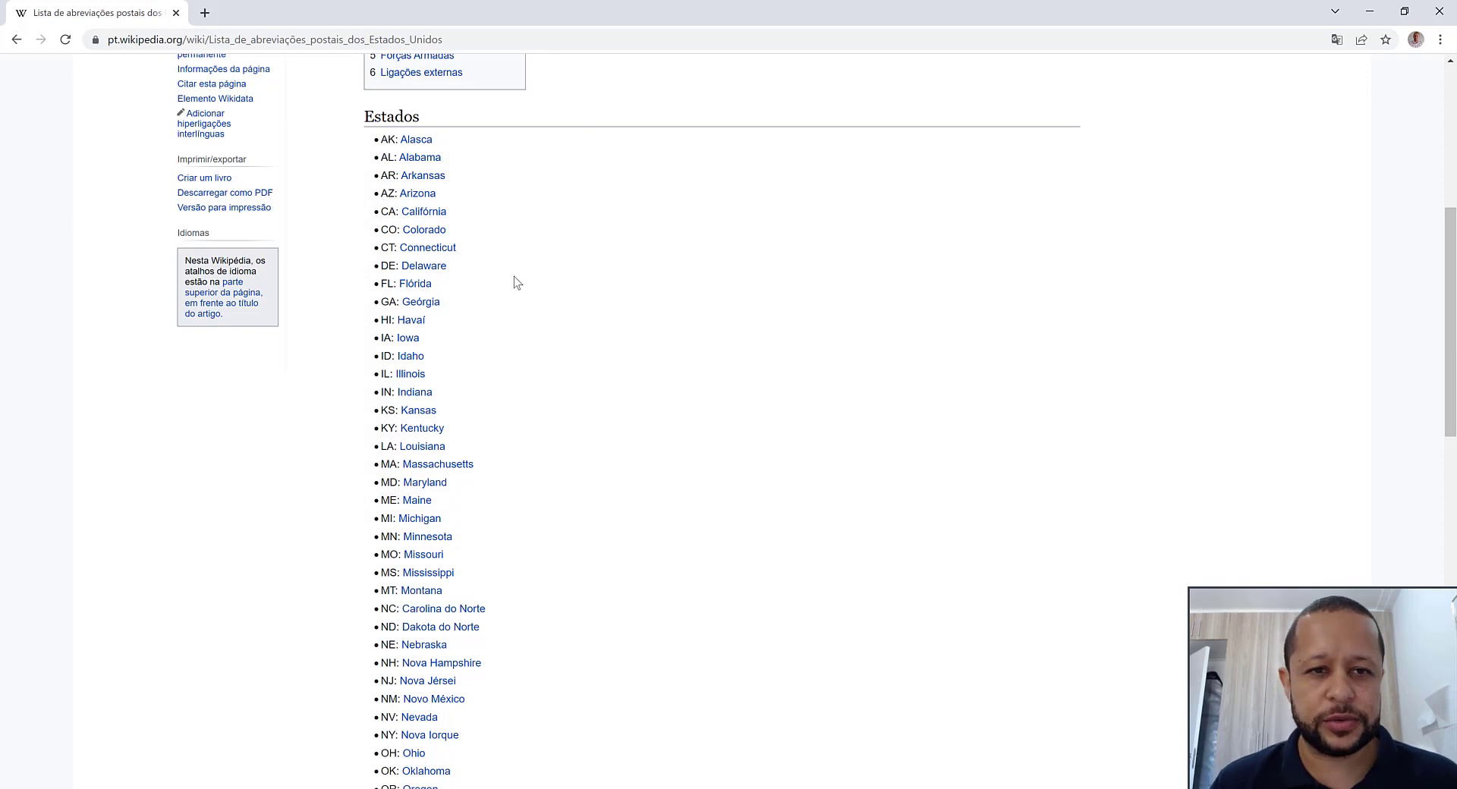
scroll(513, 278, "down", 3)
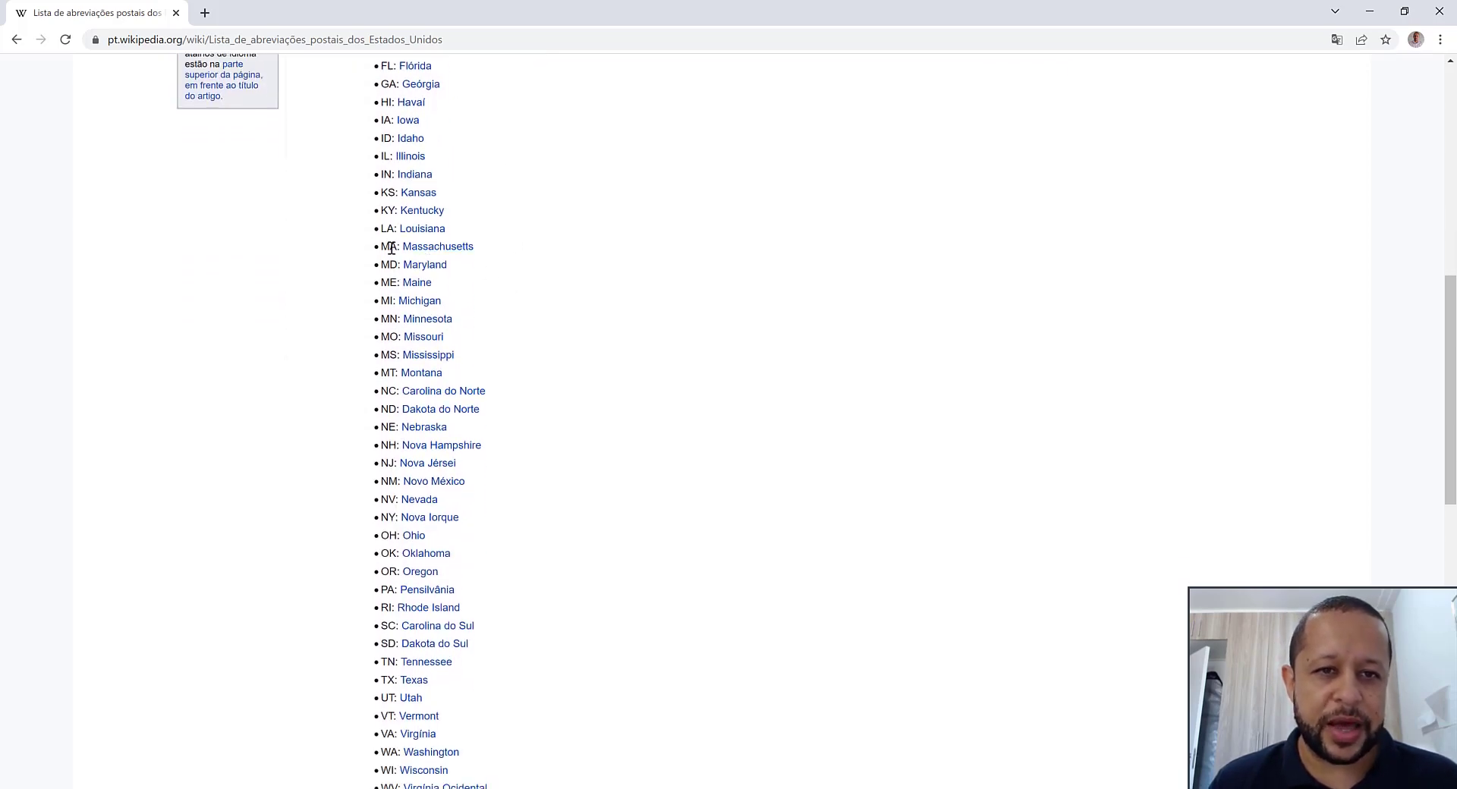
mouse_move(430, 254)
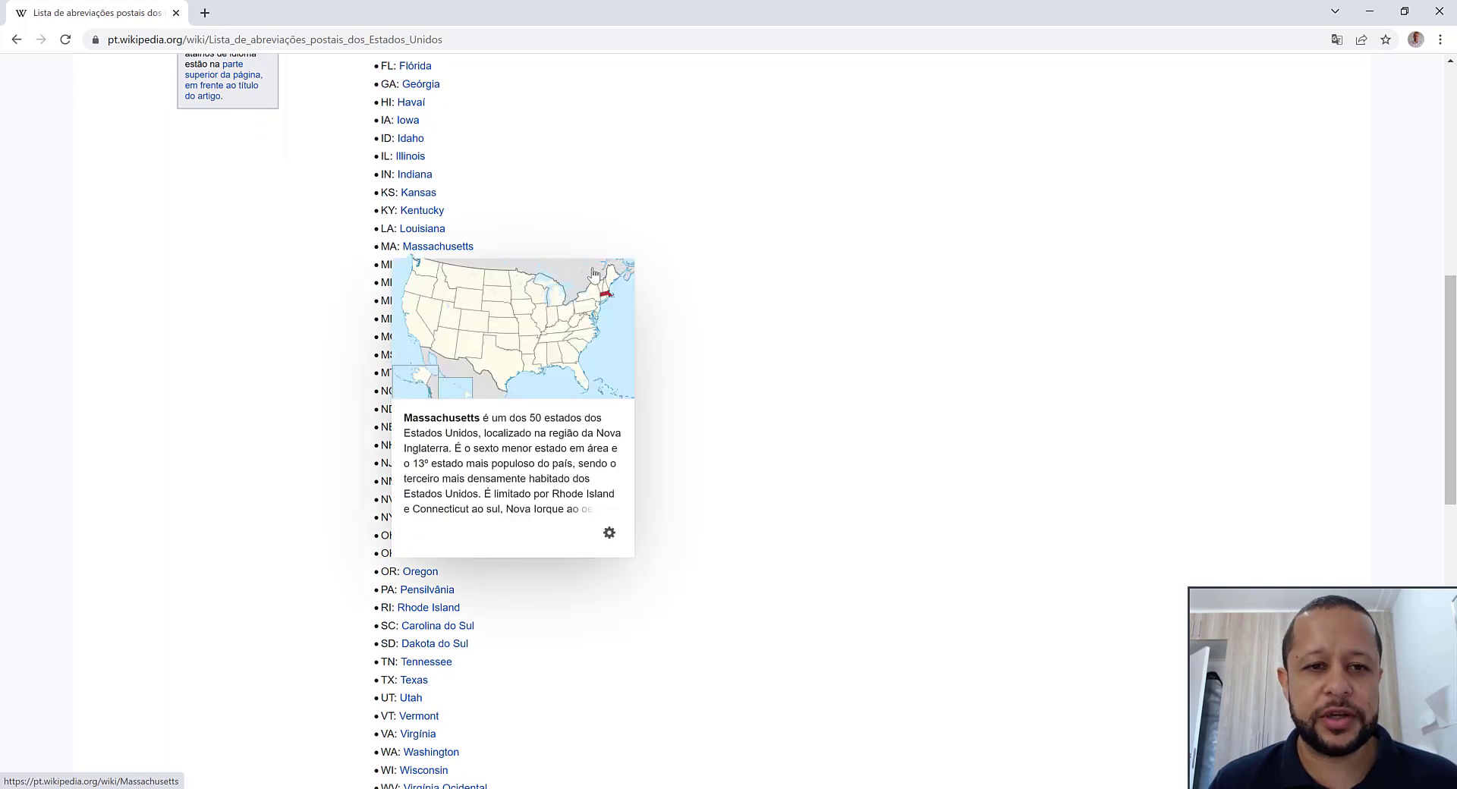
scroll(813, 368, "down", 2)
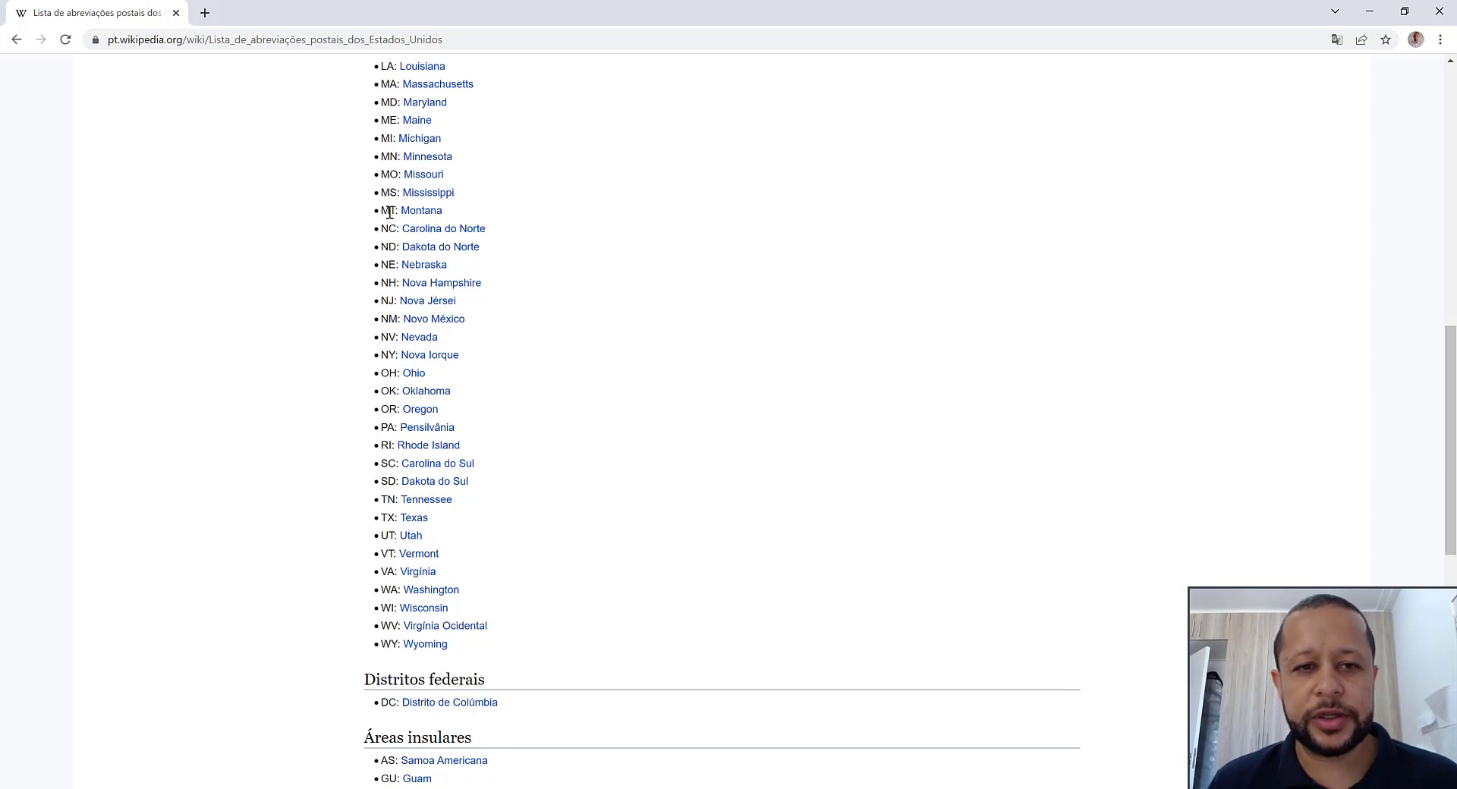
scroll(636, 351, "down", 1)
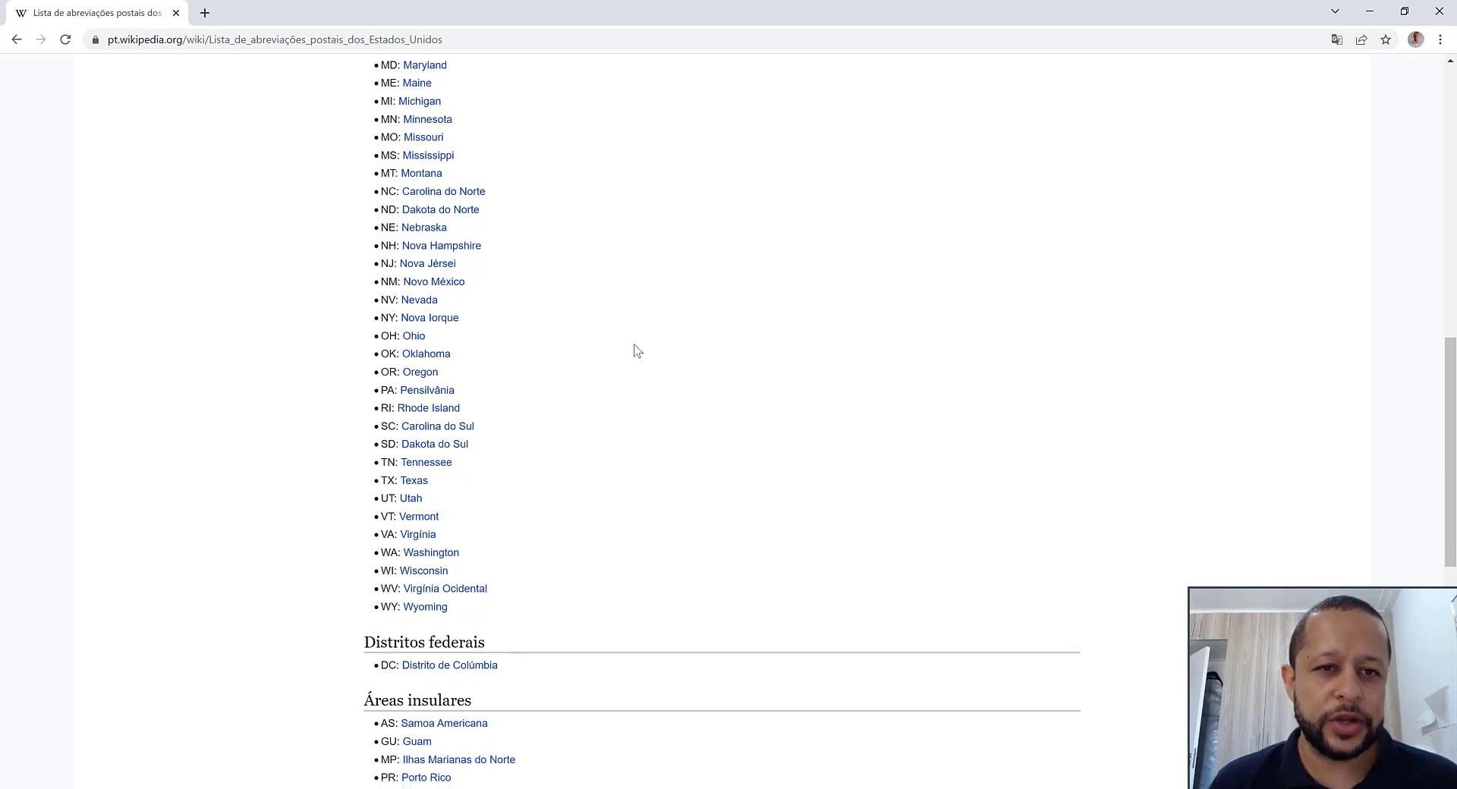
scroll(637, 351, "down", 1)
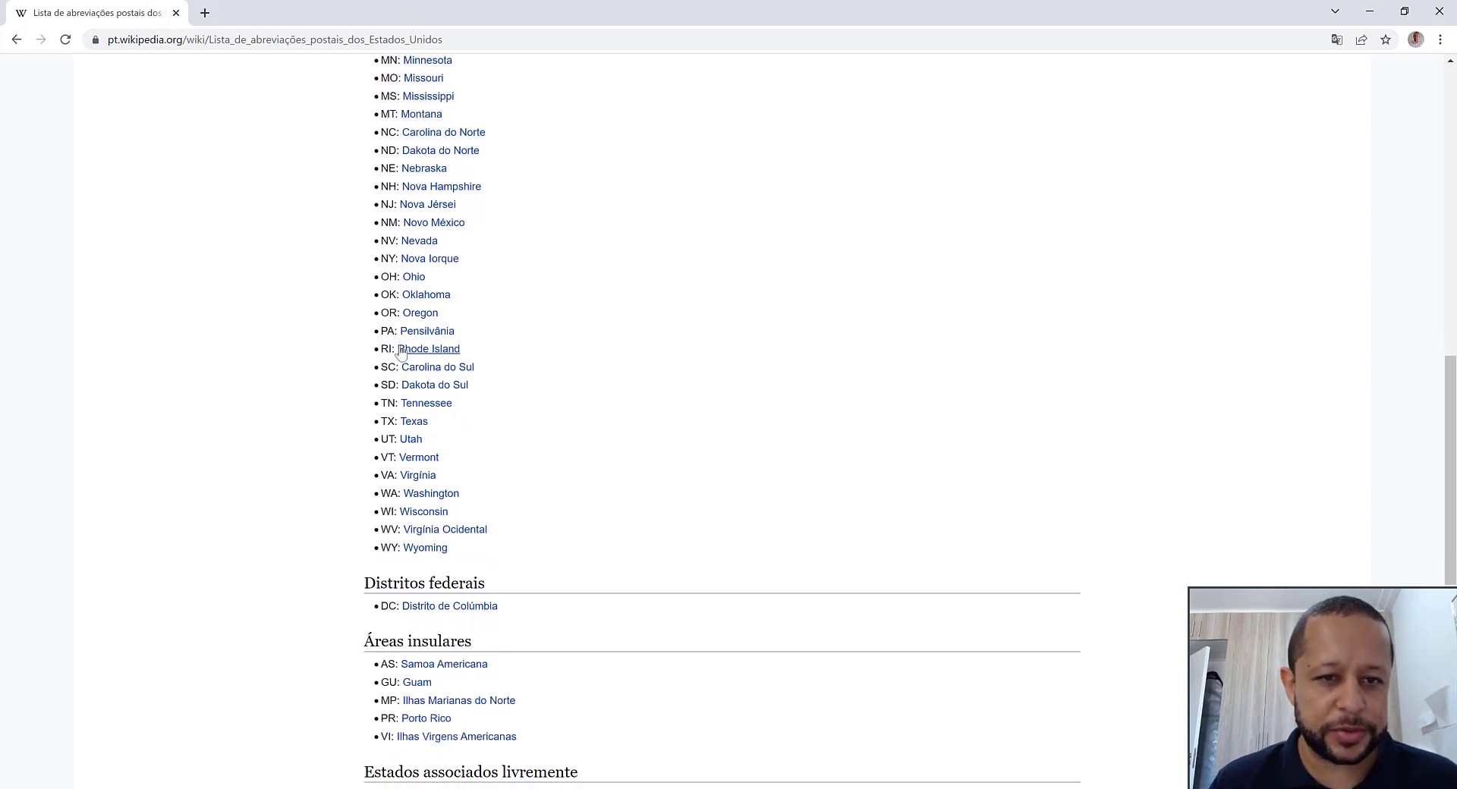
mouse_move(427, 338)
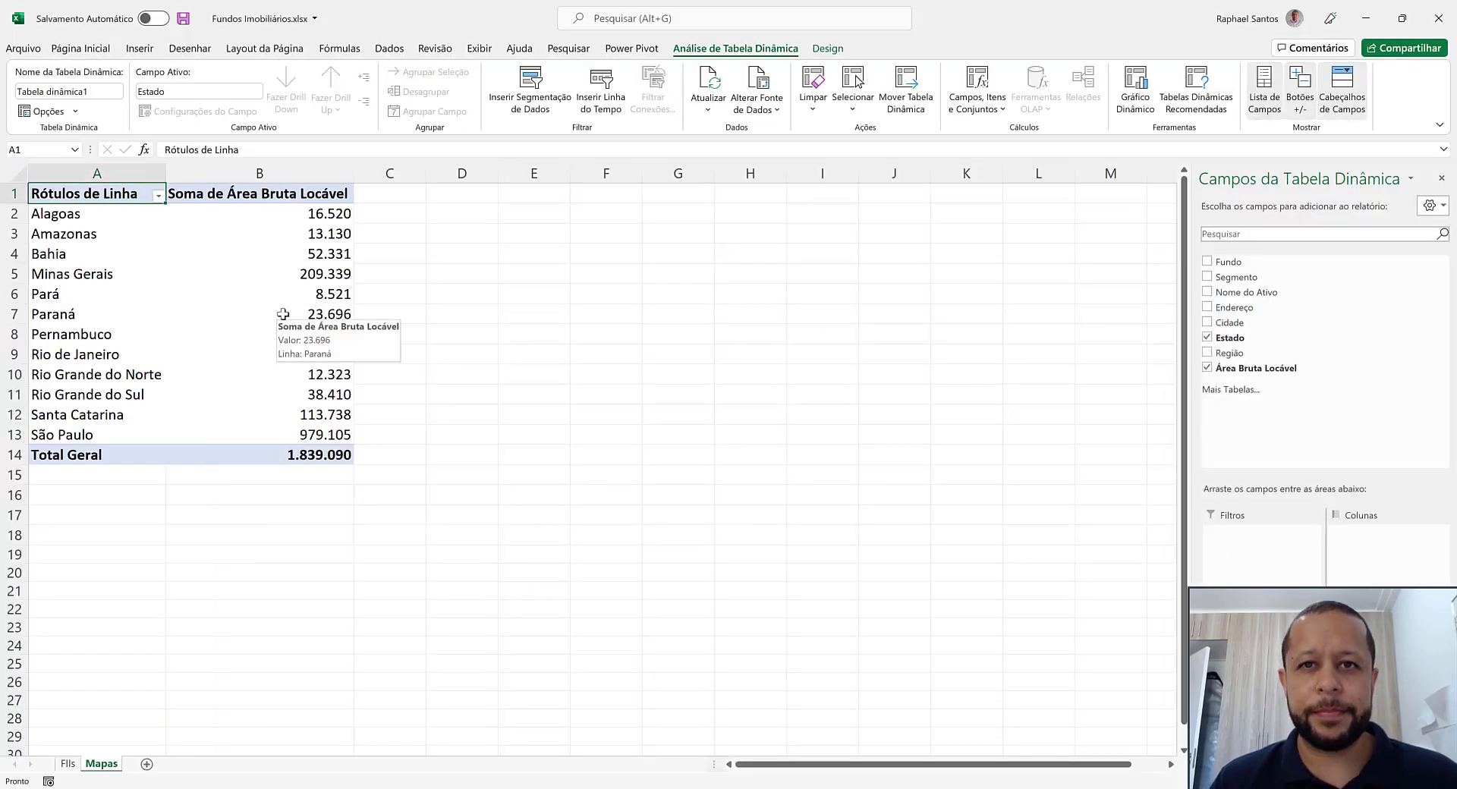
Switch back to the Excel workbook and try to insert a Mapa Coroplético chart directly from the pivot table
left_click(141, 50)
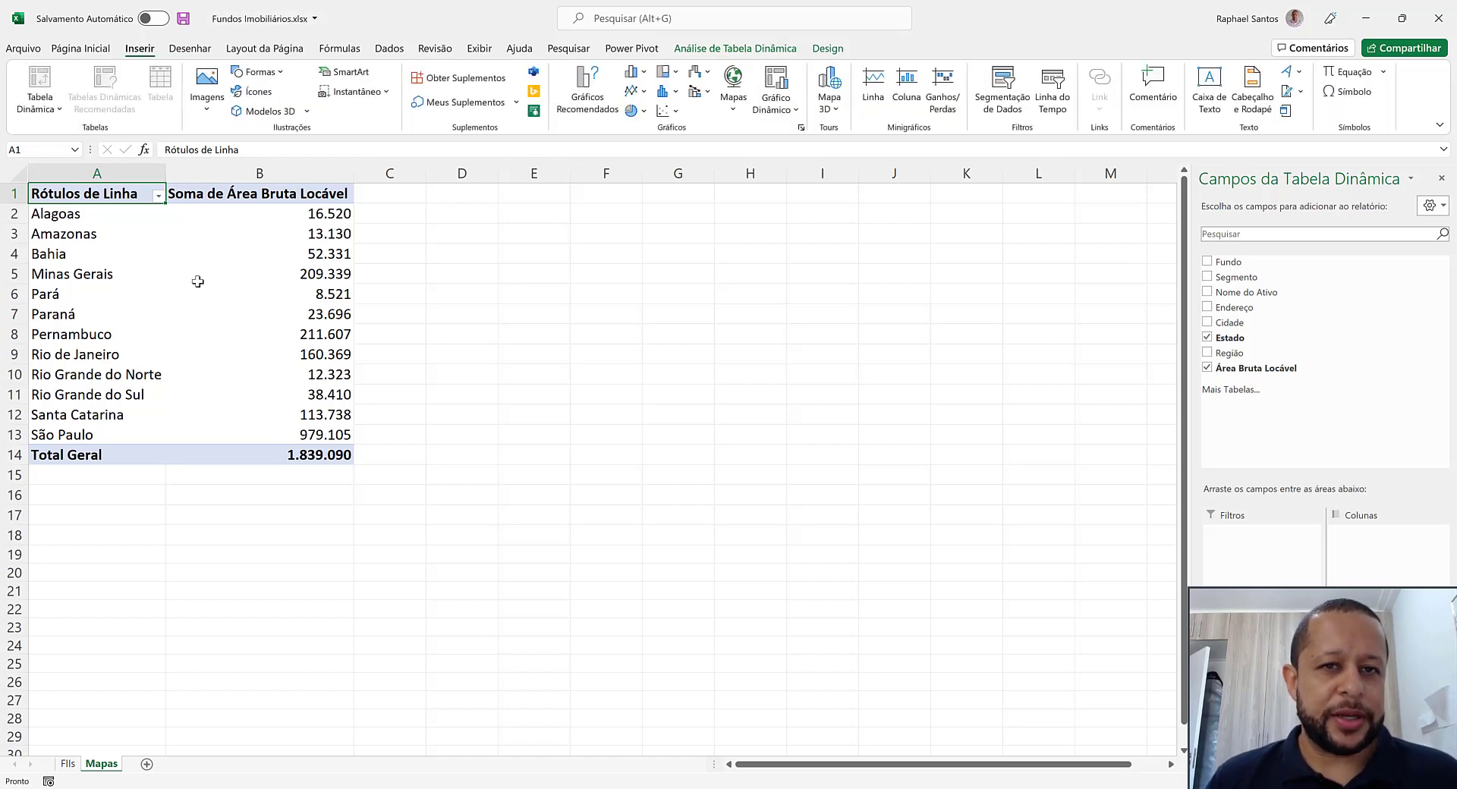
left_click(736, 96)
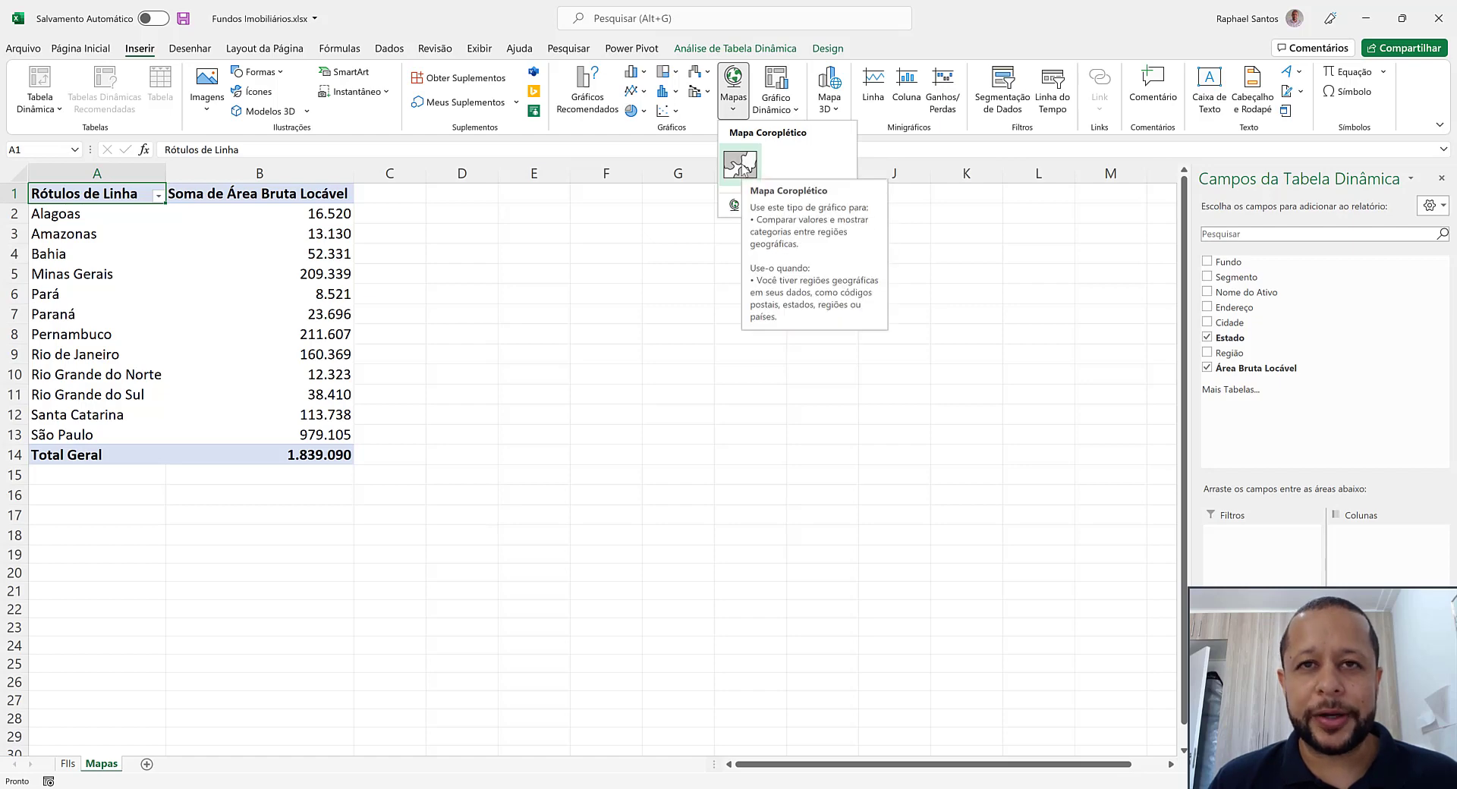
left_click(742, 163)
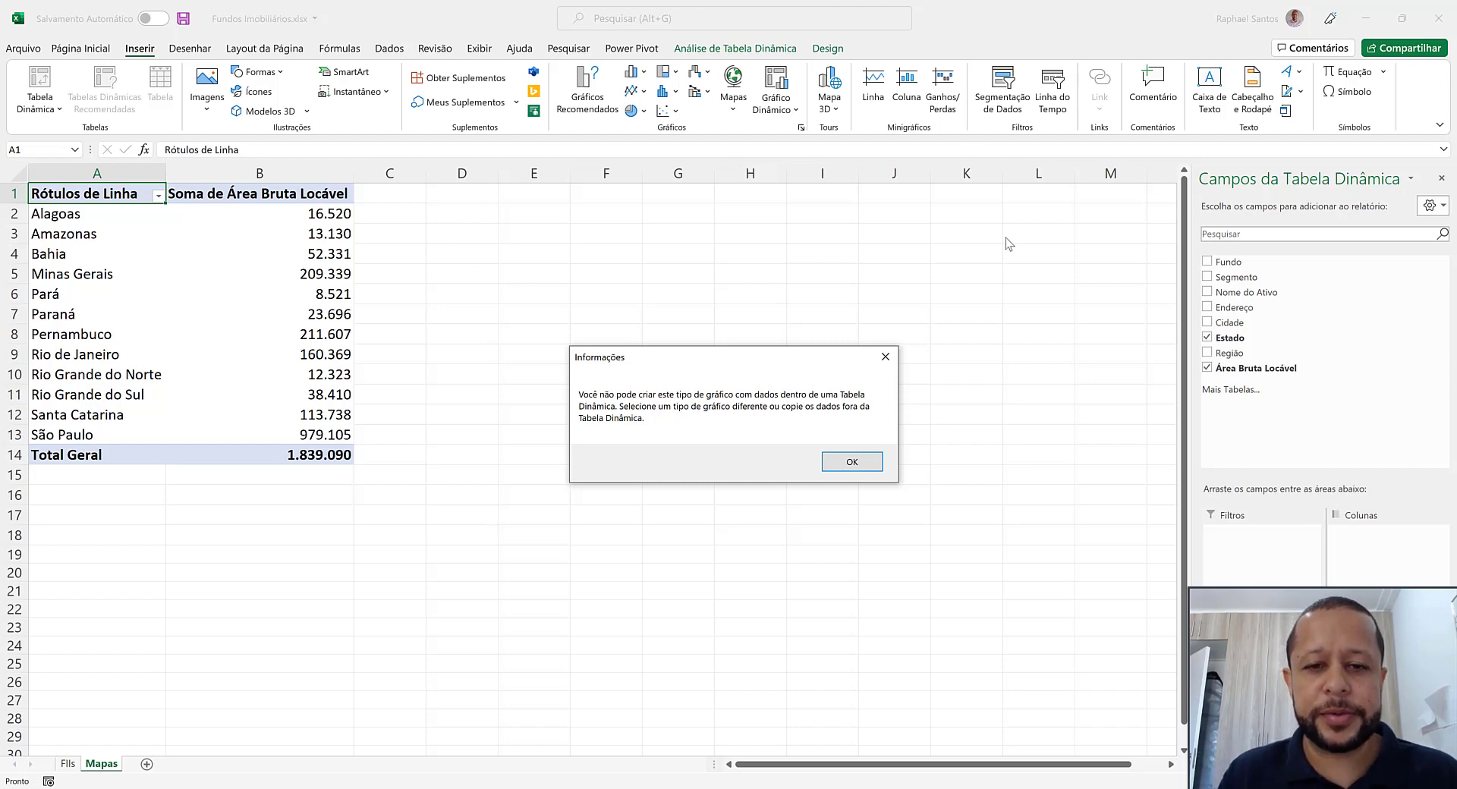
left_click(839, 462)
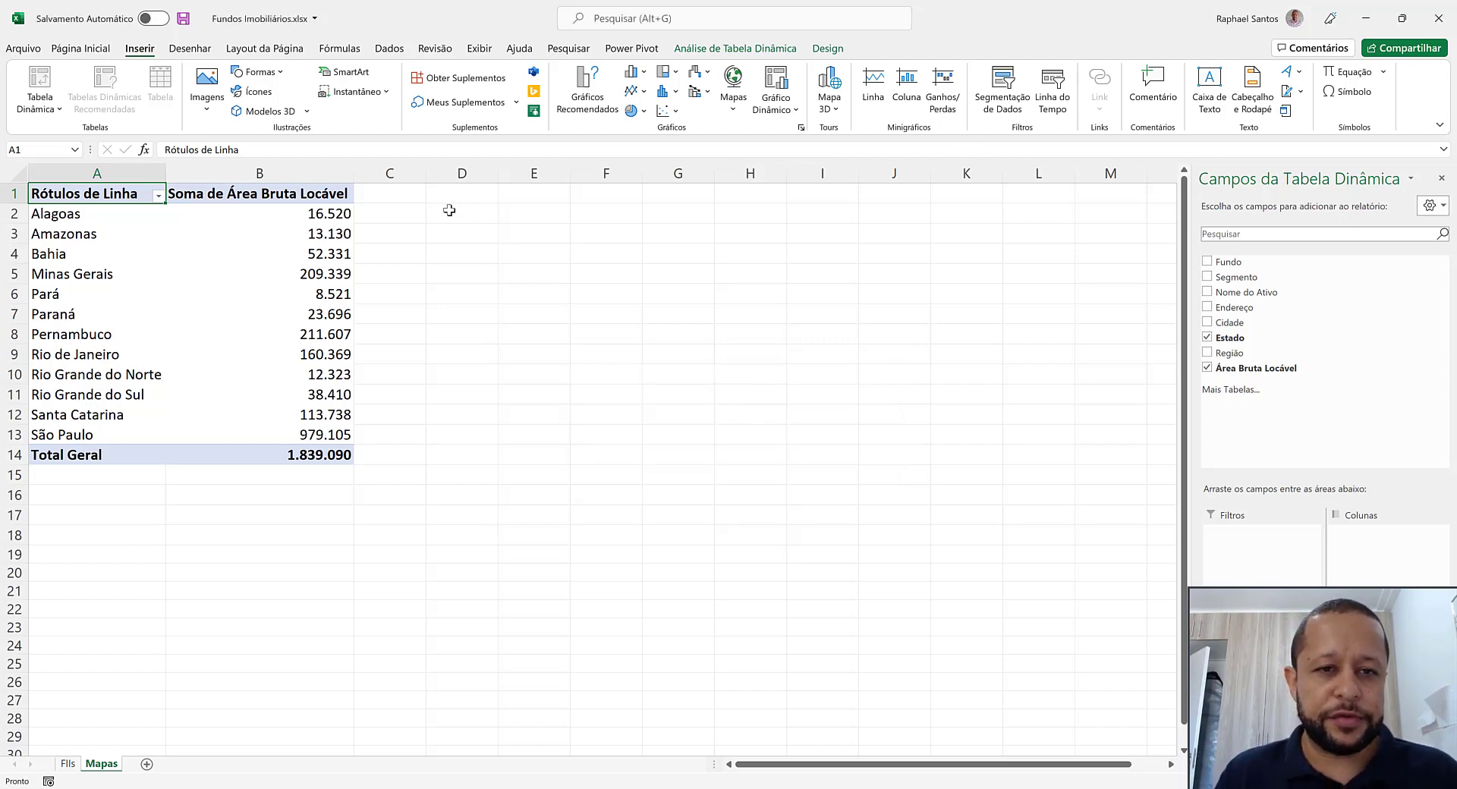
Copy the state names in A2:A13 to a new range starting at D2 and autofit column D
left_click_drag(84, 220, 85, 431)
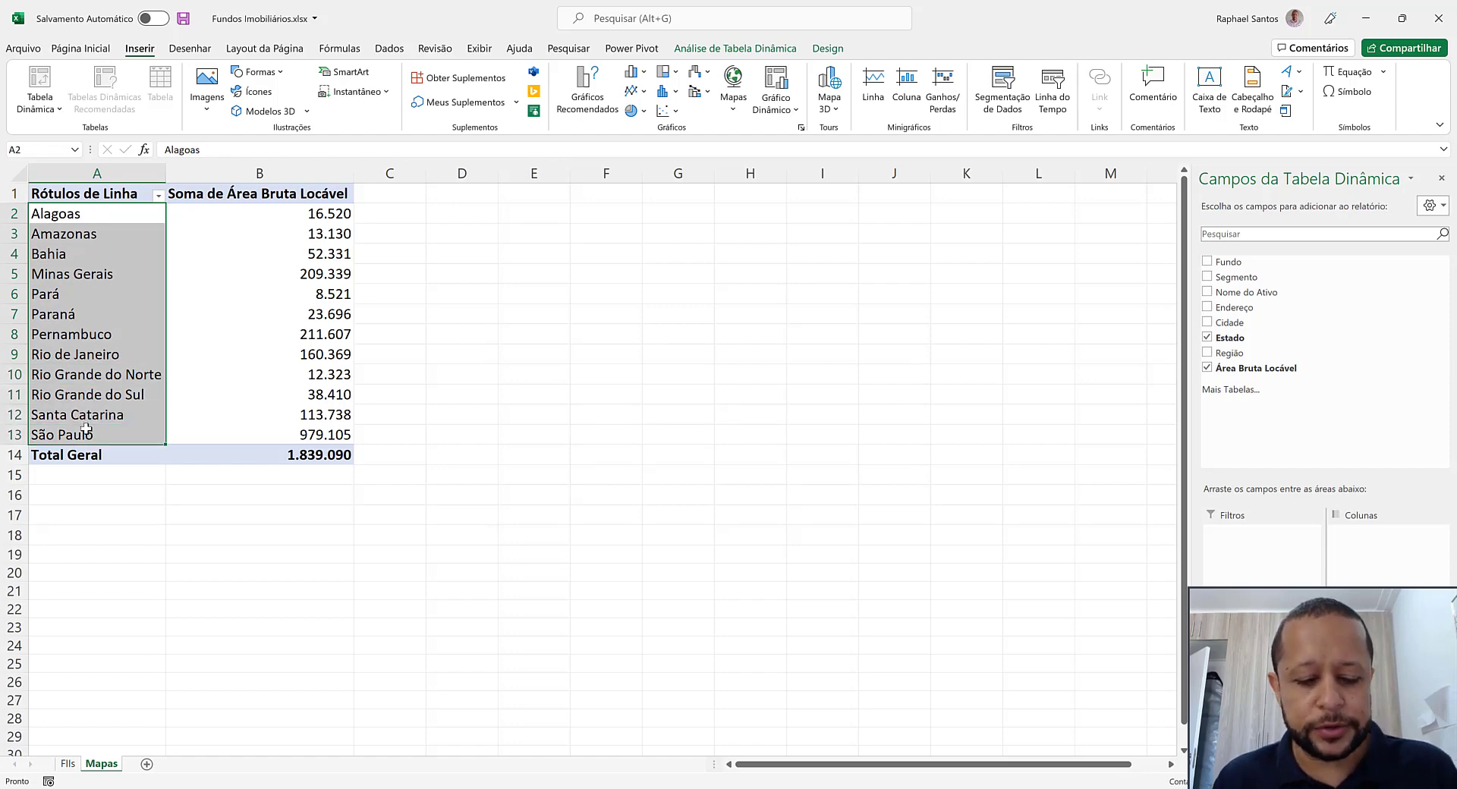
key("ctrl+c")
left_click(455, 209)
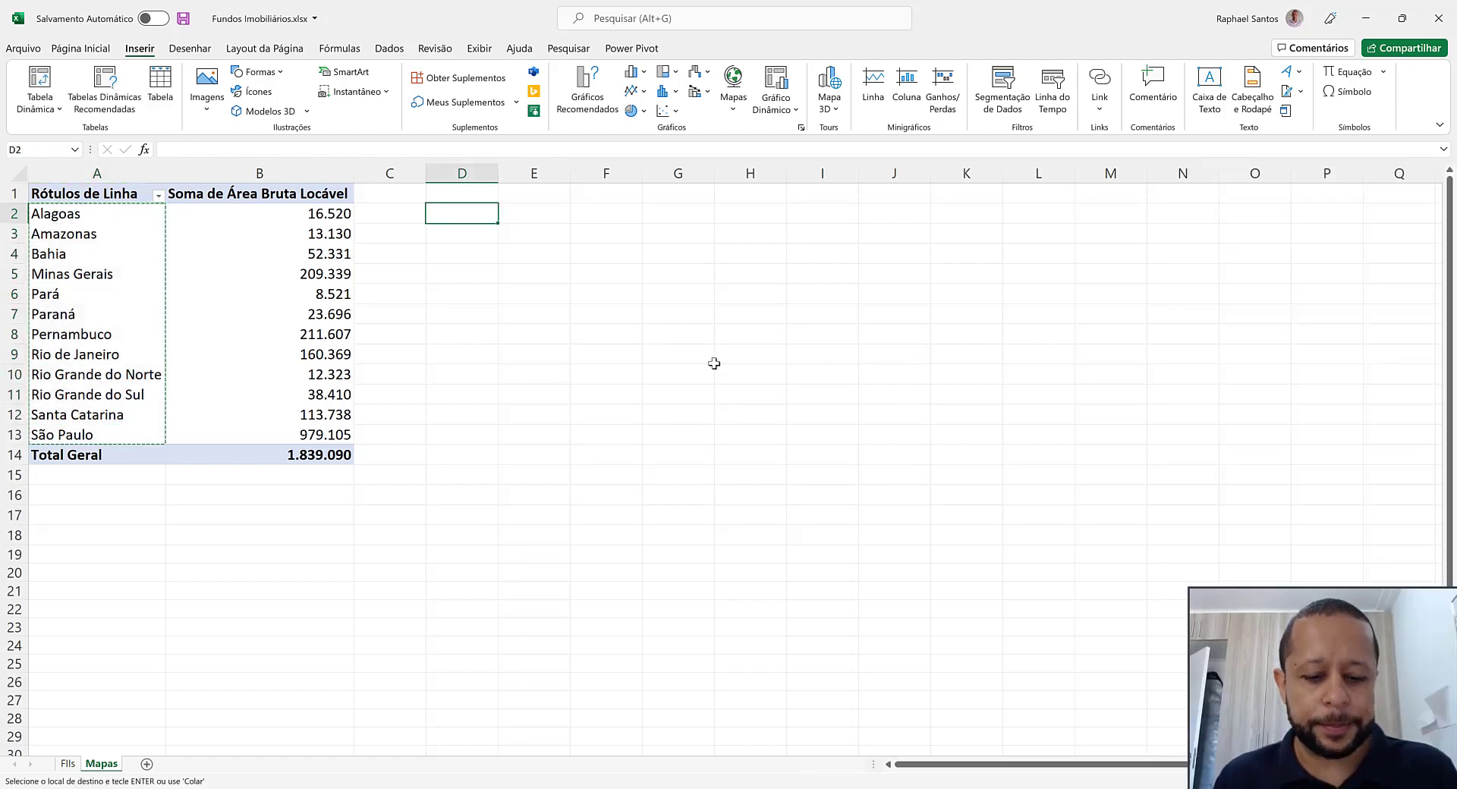
key("ctrl+v")
double_click(497, 174)
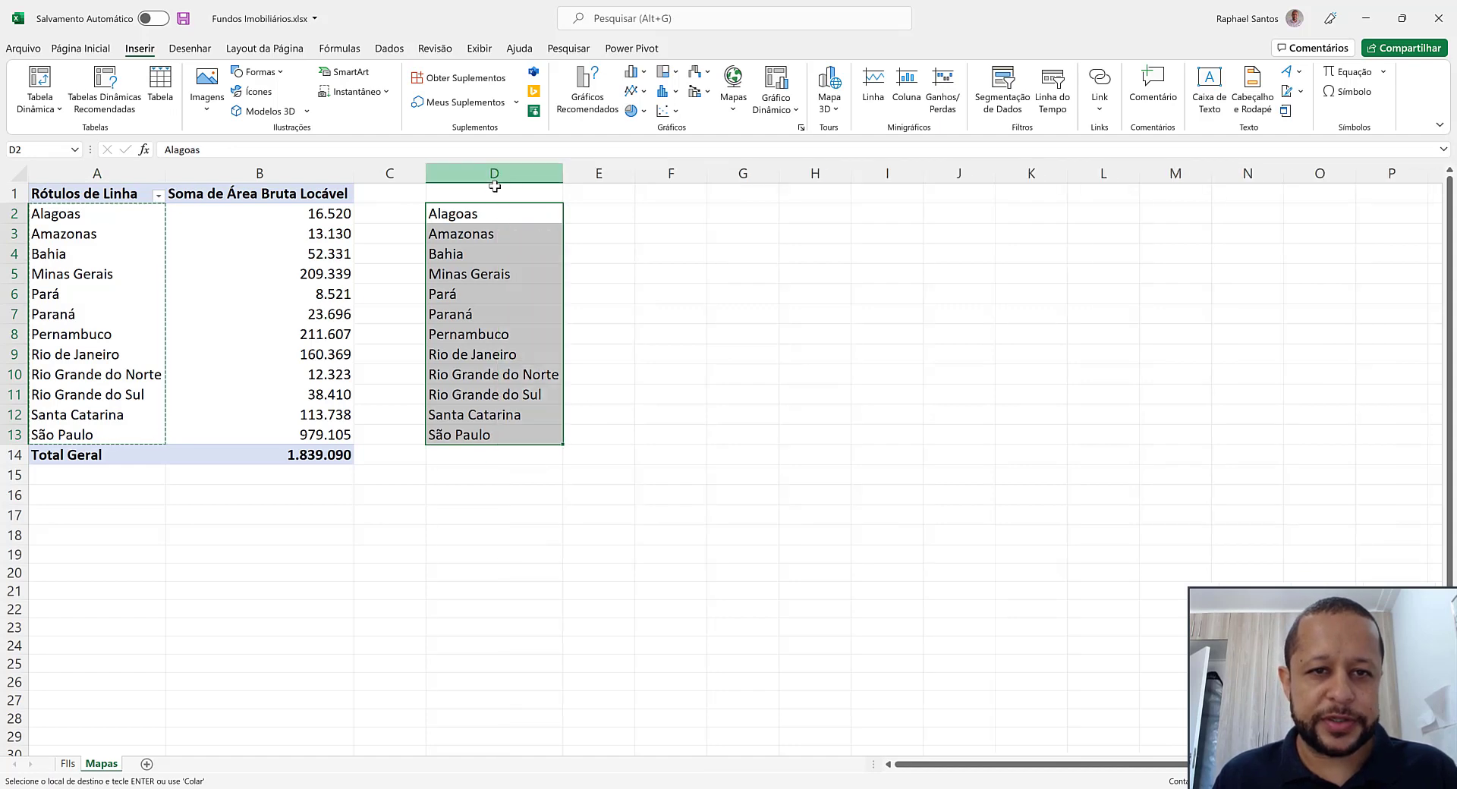
Enter the headers Estado in D1 and Área Bruta Locável in E1, and autofit column E
left_click(495, 187)
type("Estado")
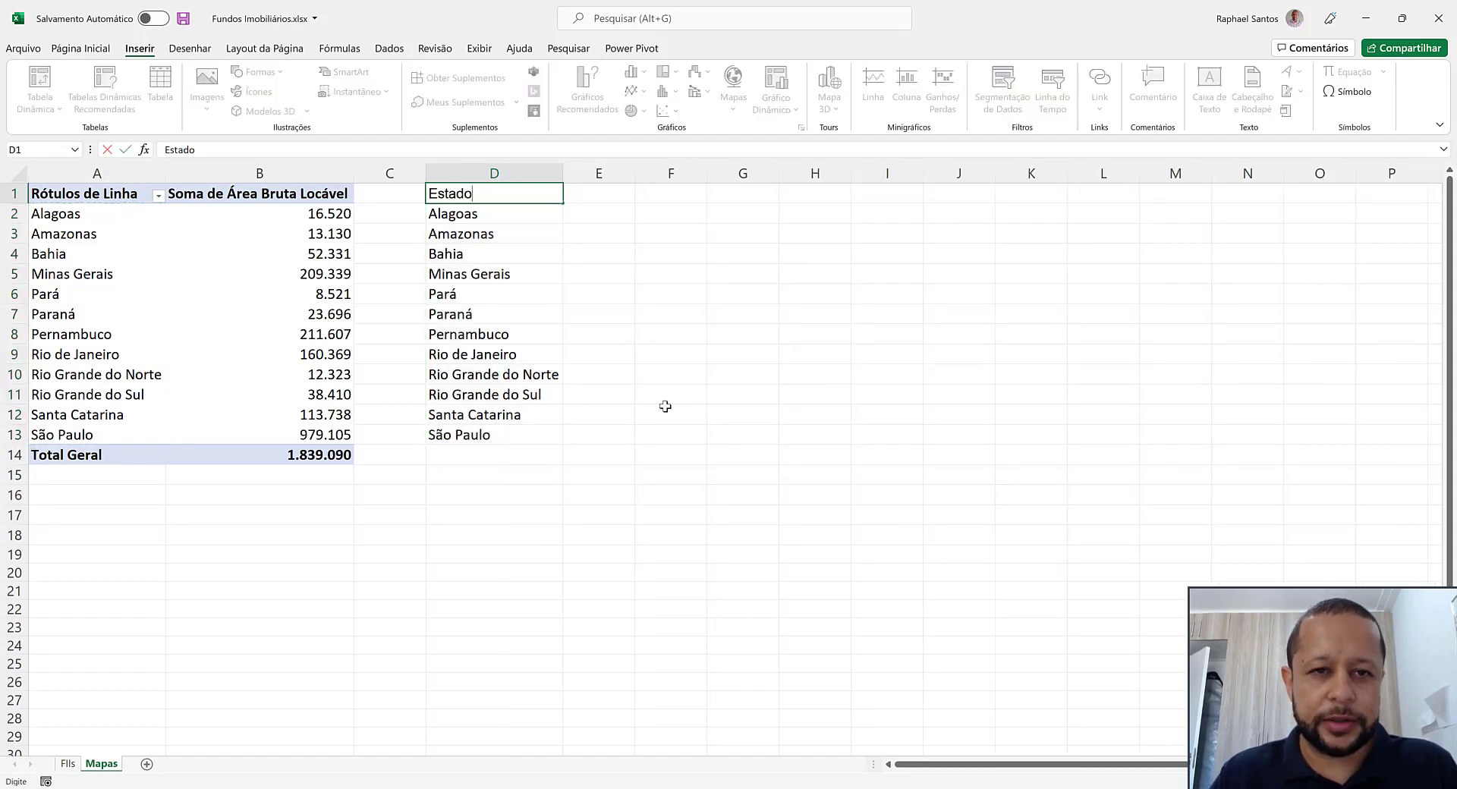
key("Tab")
type("Área ")
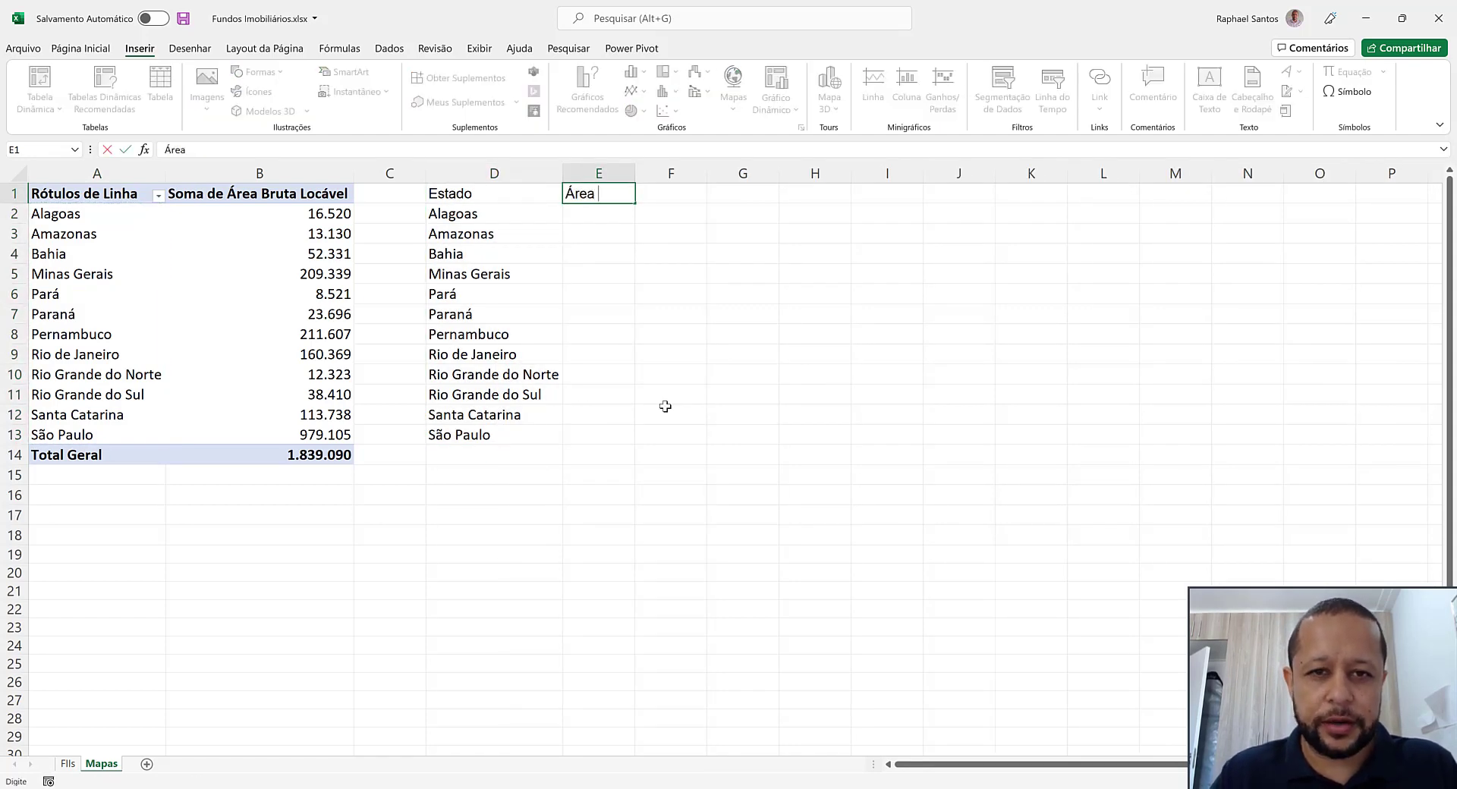
type("Bruta Loc")
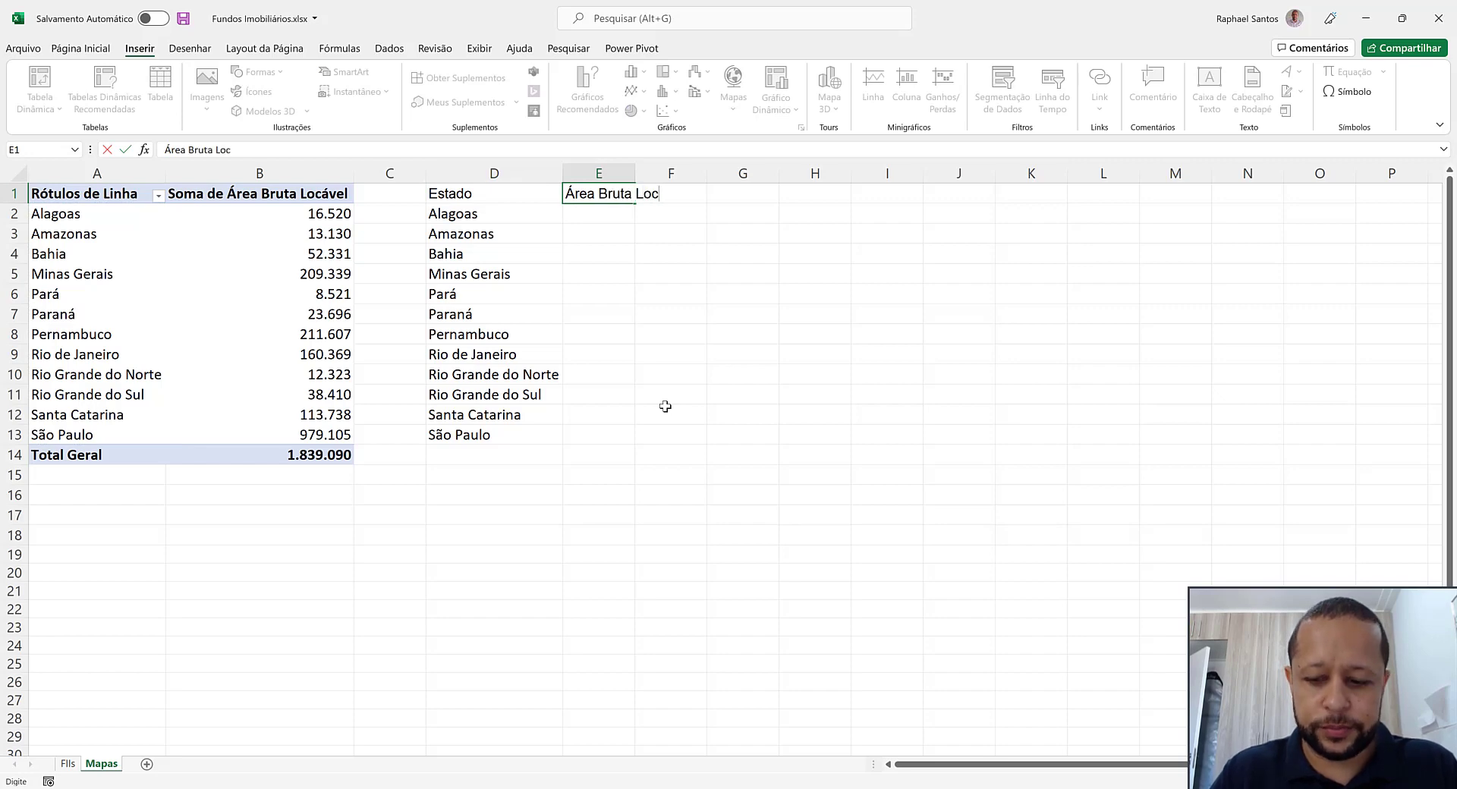
type("ável")
key("Return")
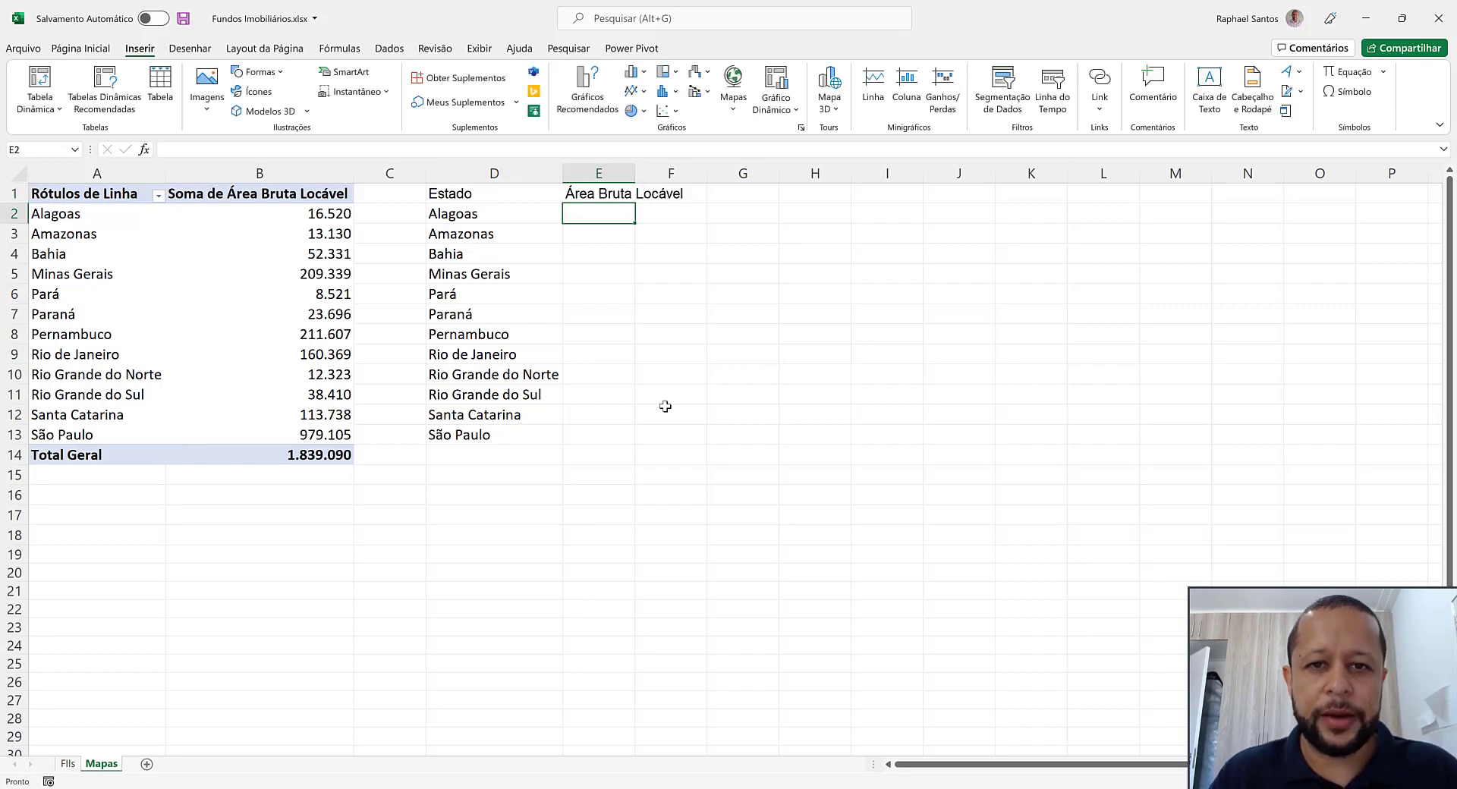
double_click(633, 173)
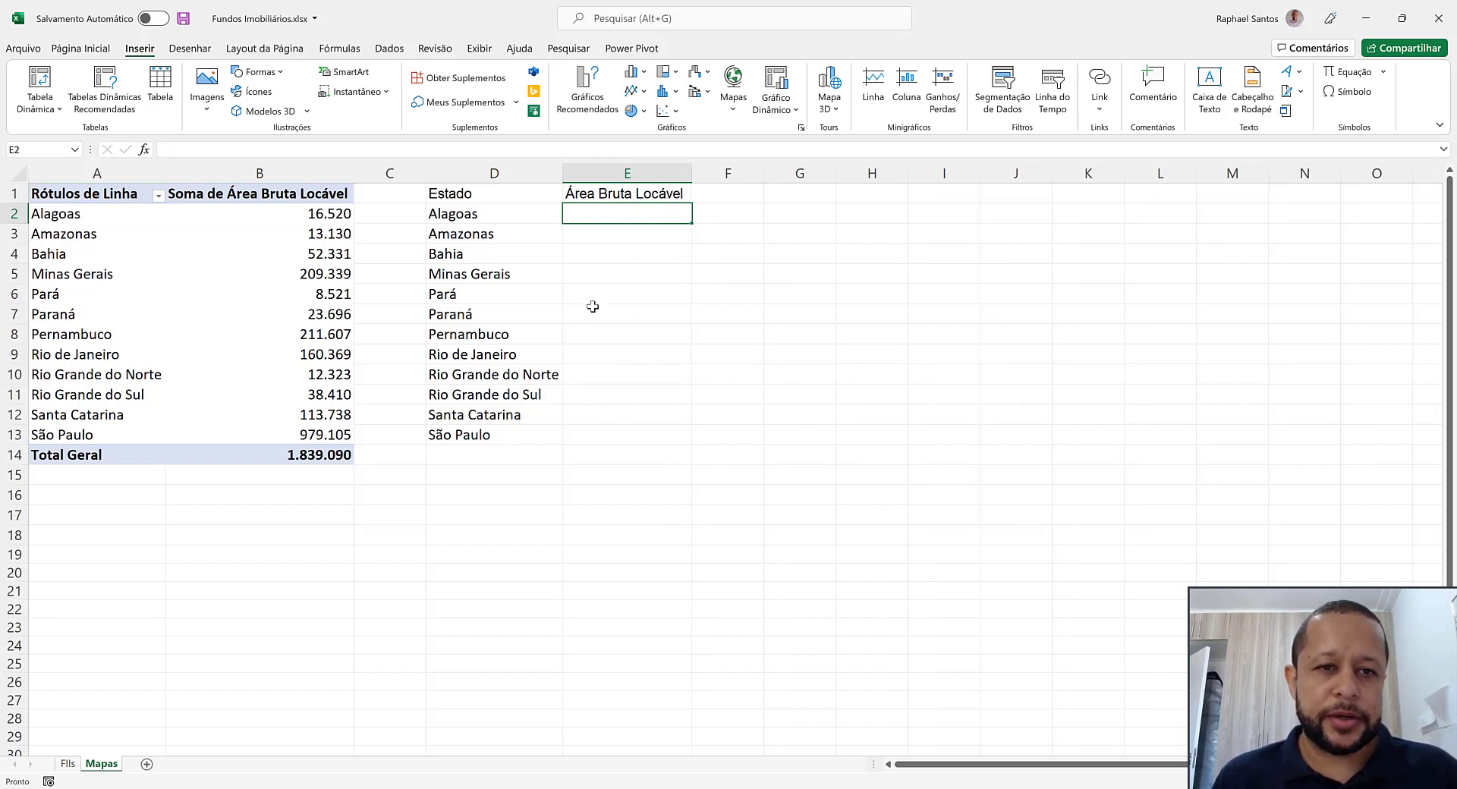
left_click_drag(331, 218, 324, 435)
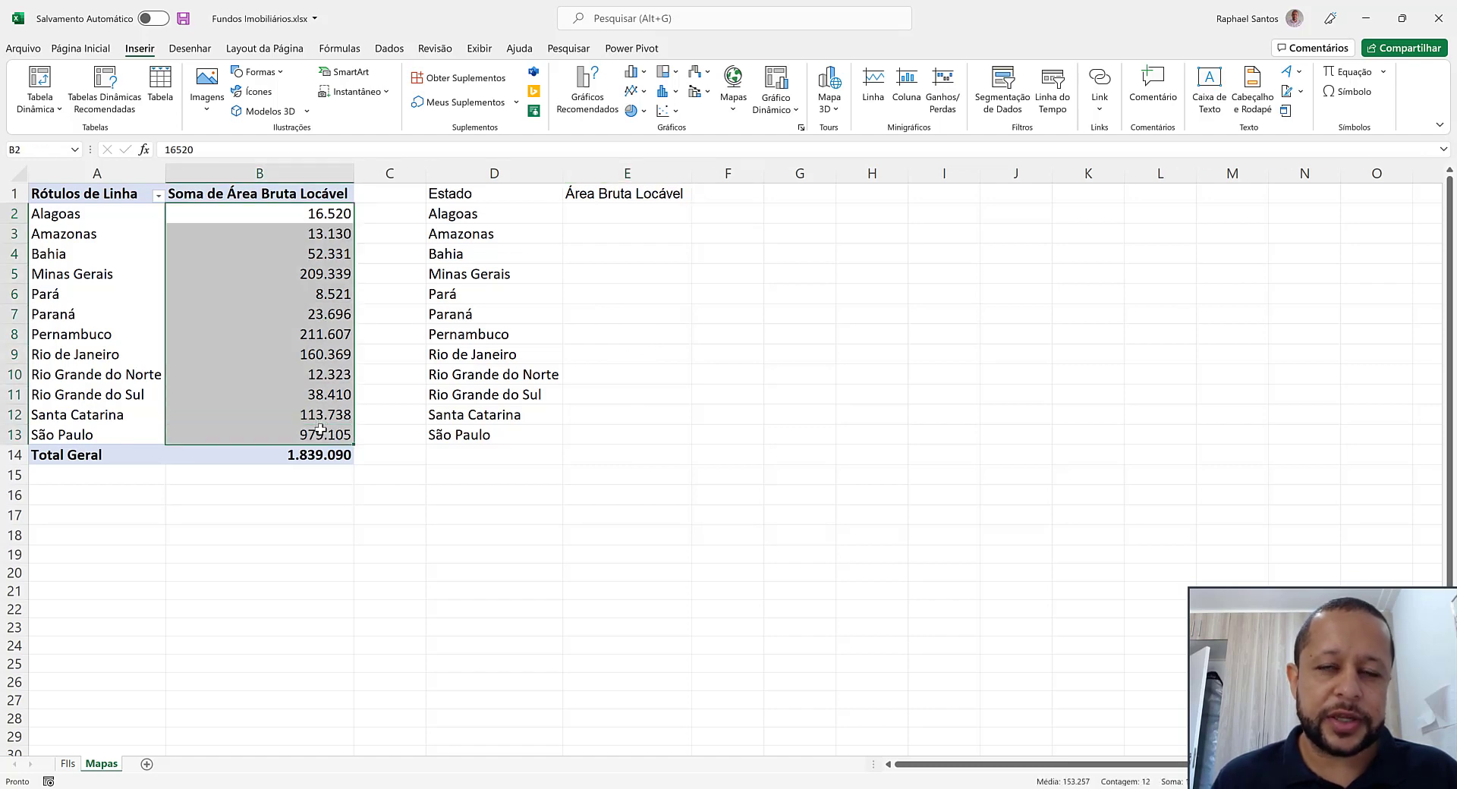
left_click(646, 220)
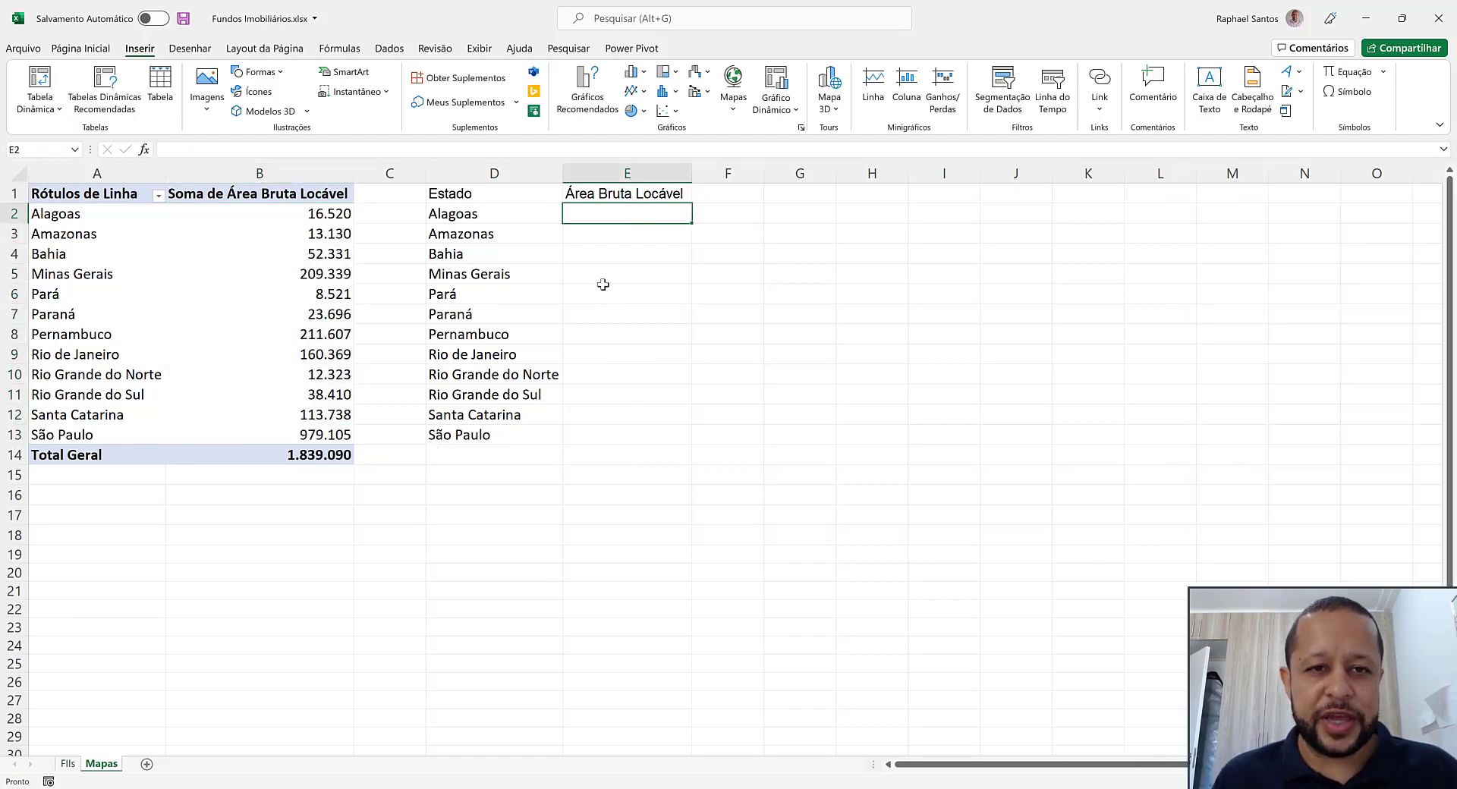
left_click(497, 215)
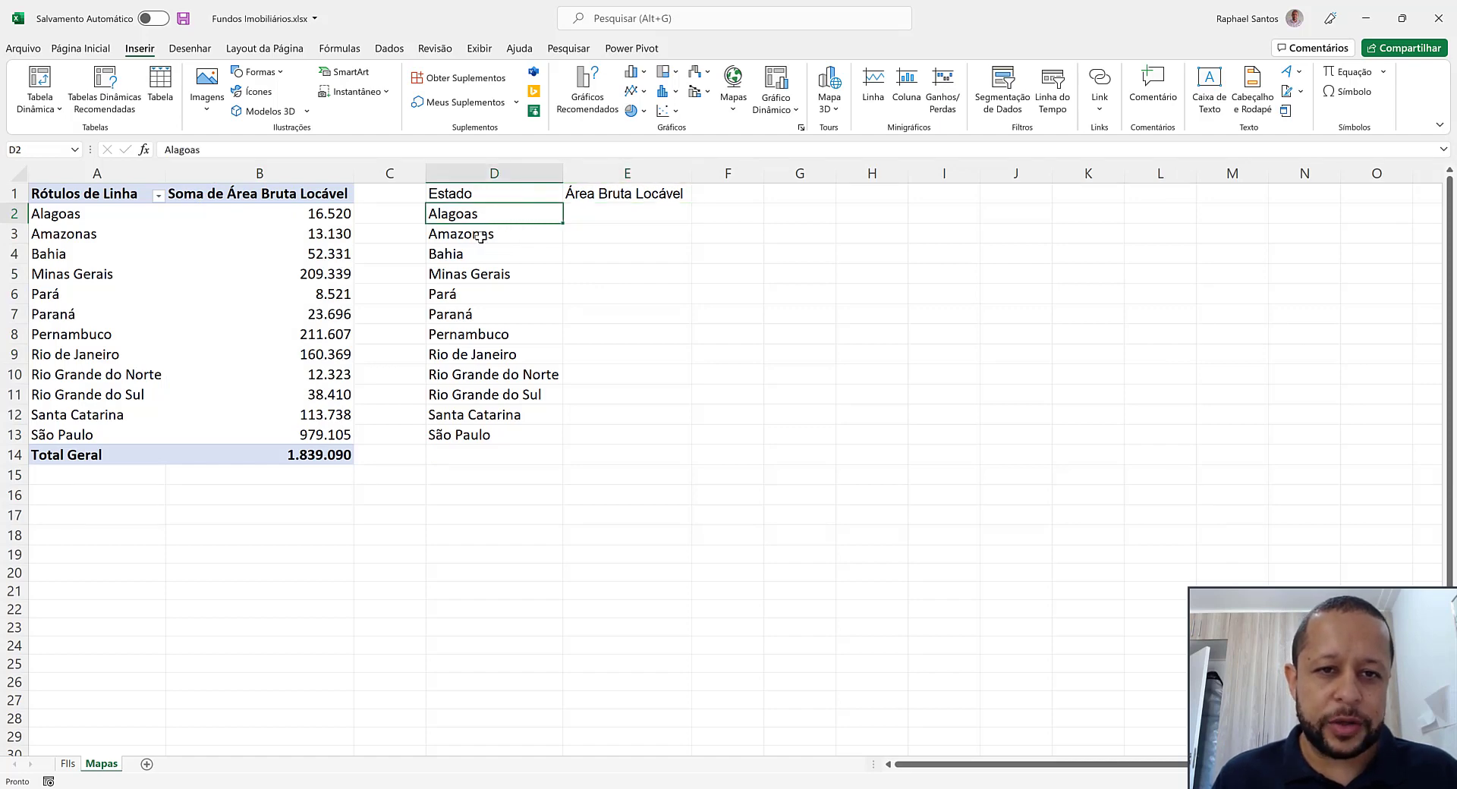
left_click(117, 195)
left_click_drag(184, 209, 304, 455)
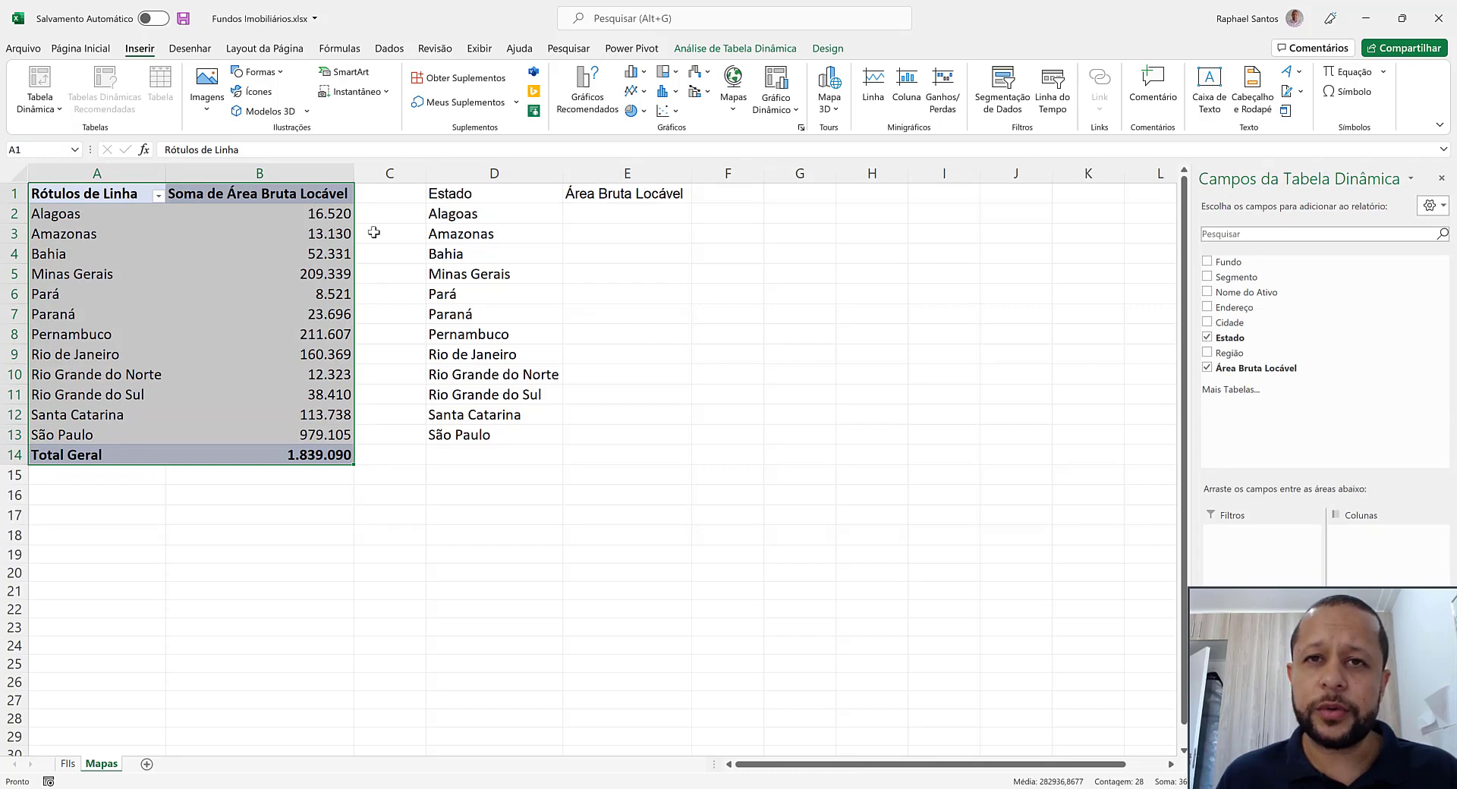
Look up each state's area with =PROCX(D2;A:A;B:B;0) in E2 and fill the formula down to E13
left_click(647, 213)
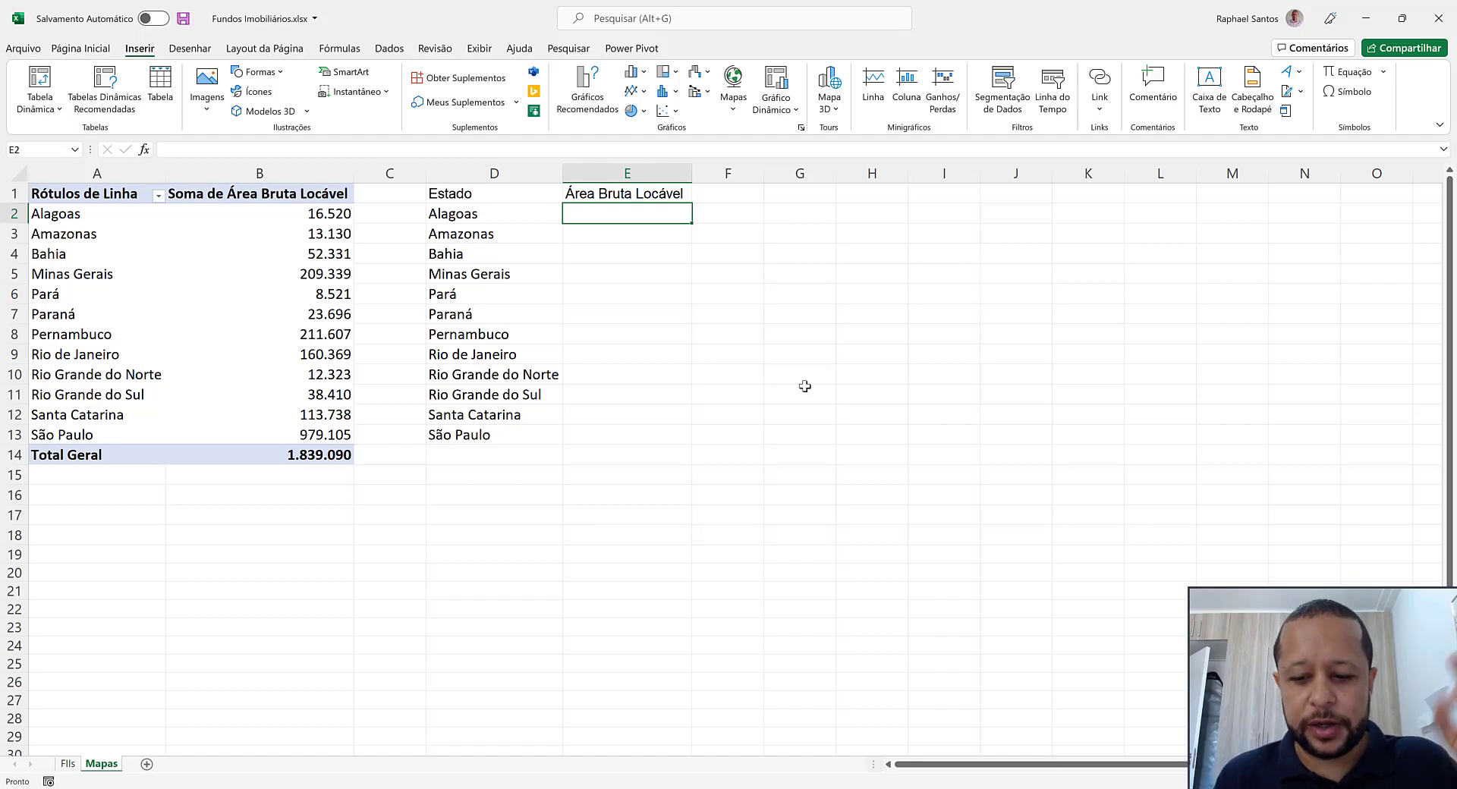
type("=PR")
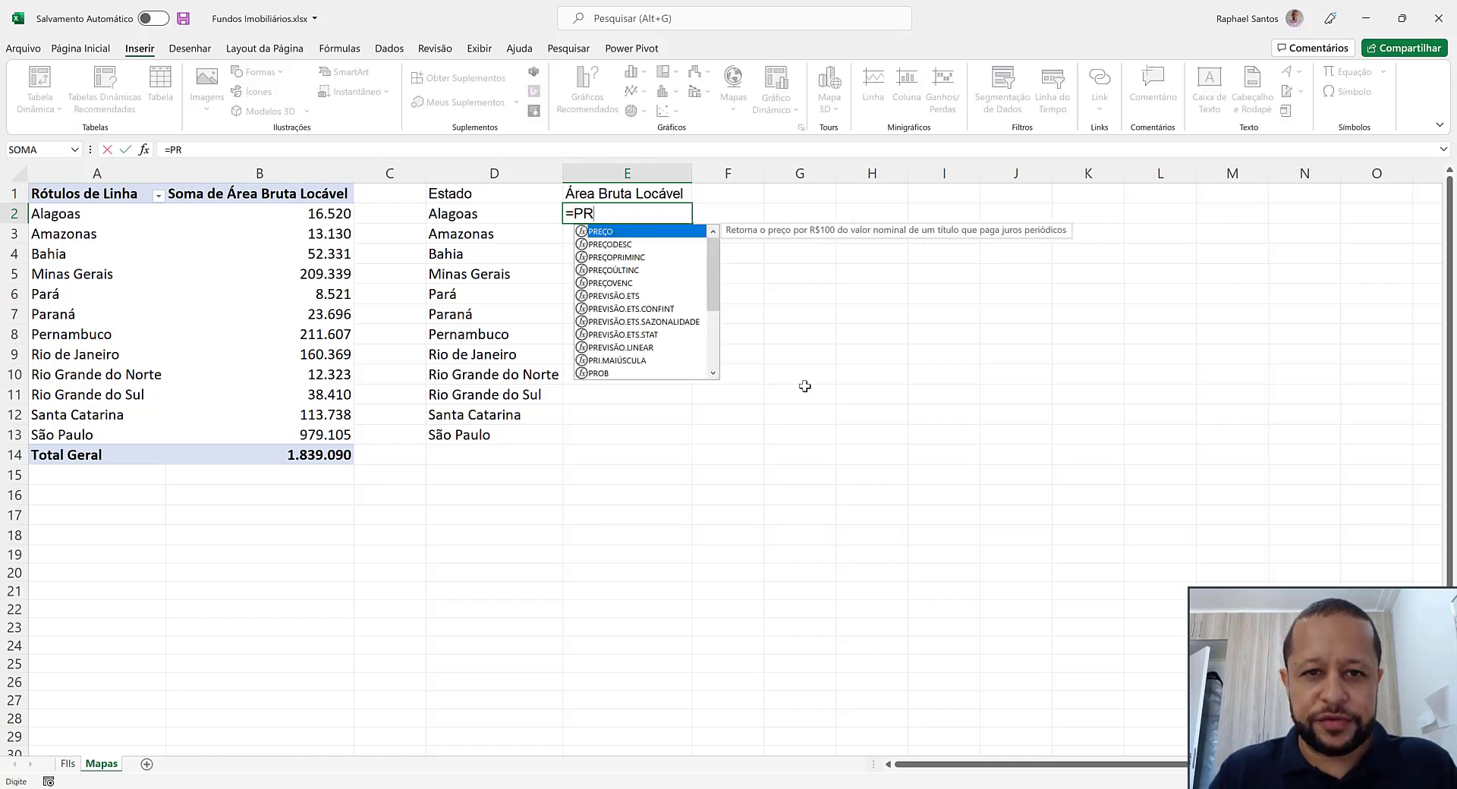
type("OCX(")
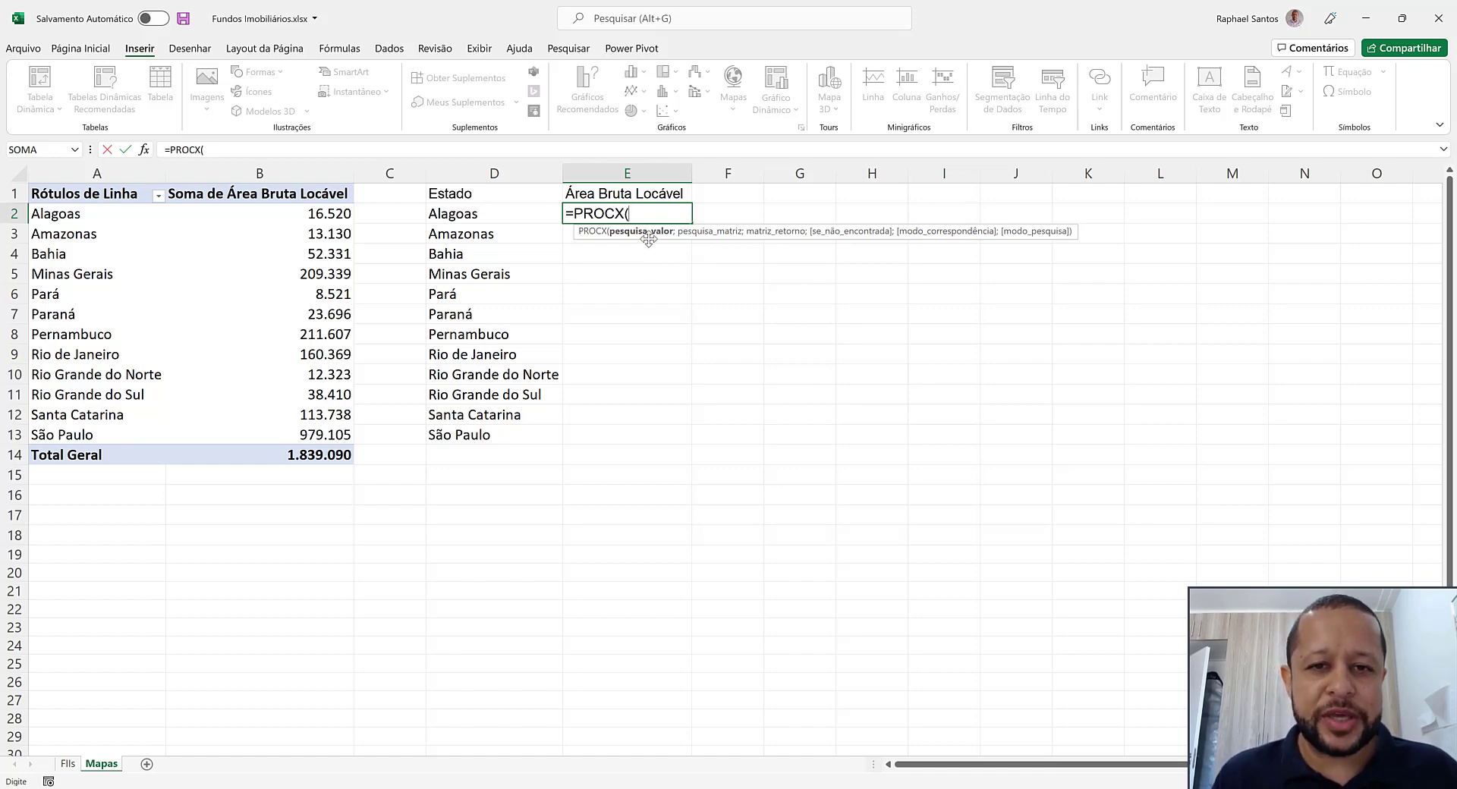
left_click(528, 213)
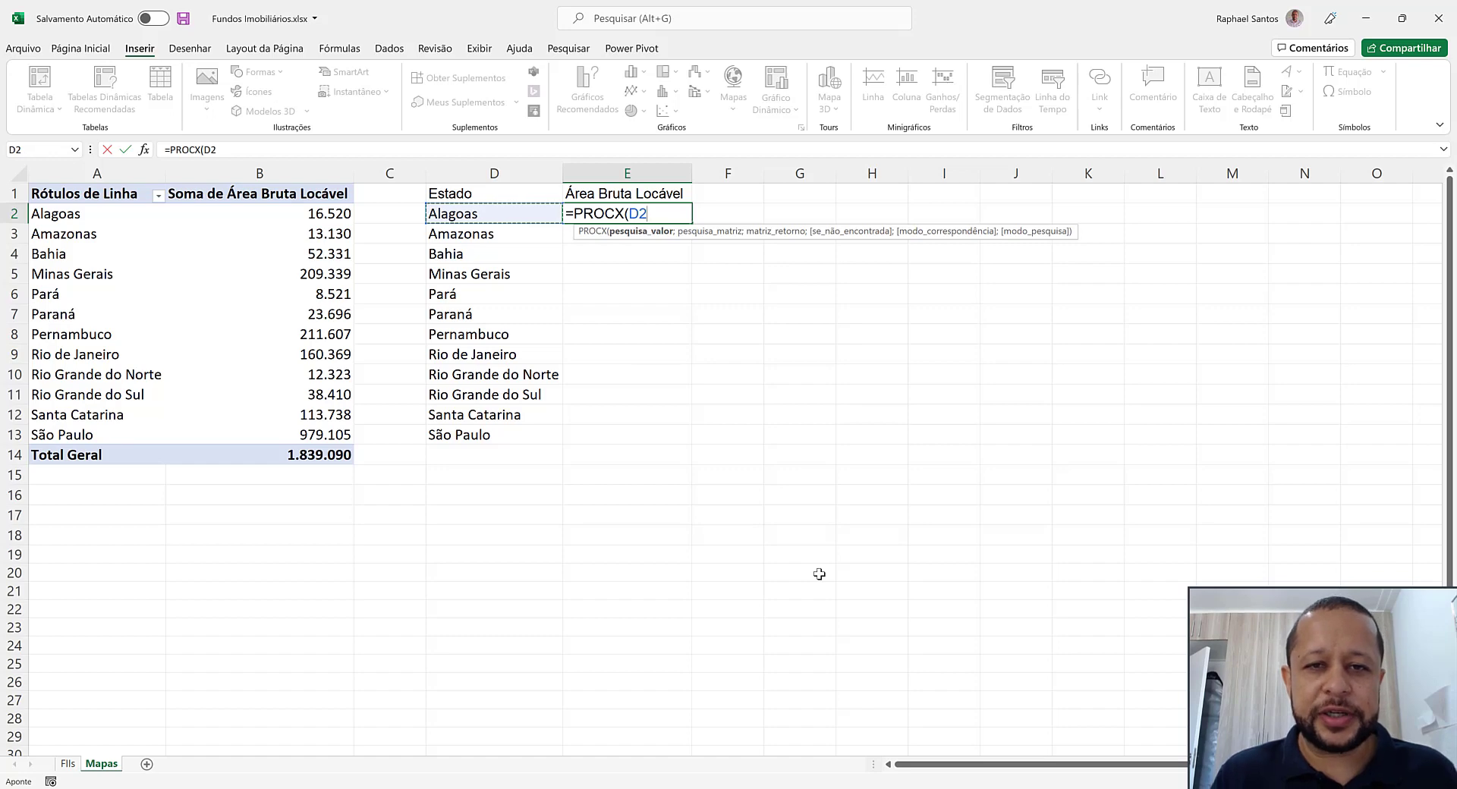
type(";")
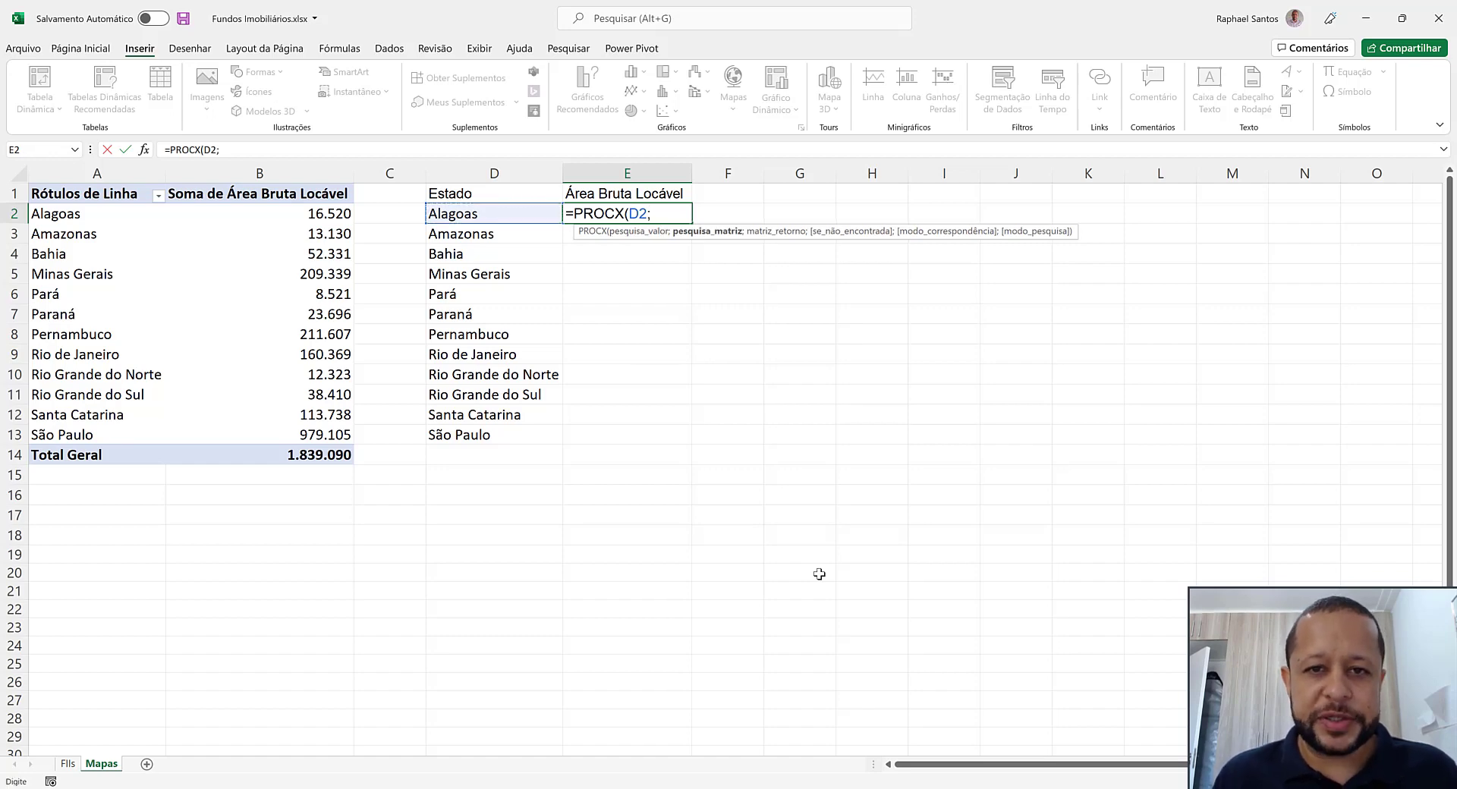
left_click(114, 173)
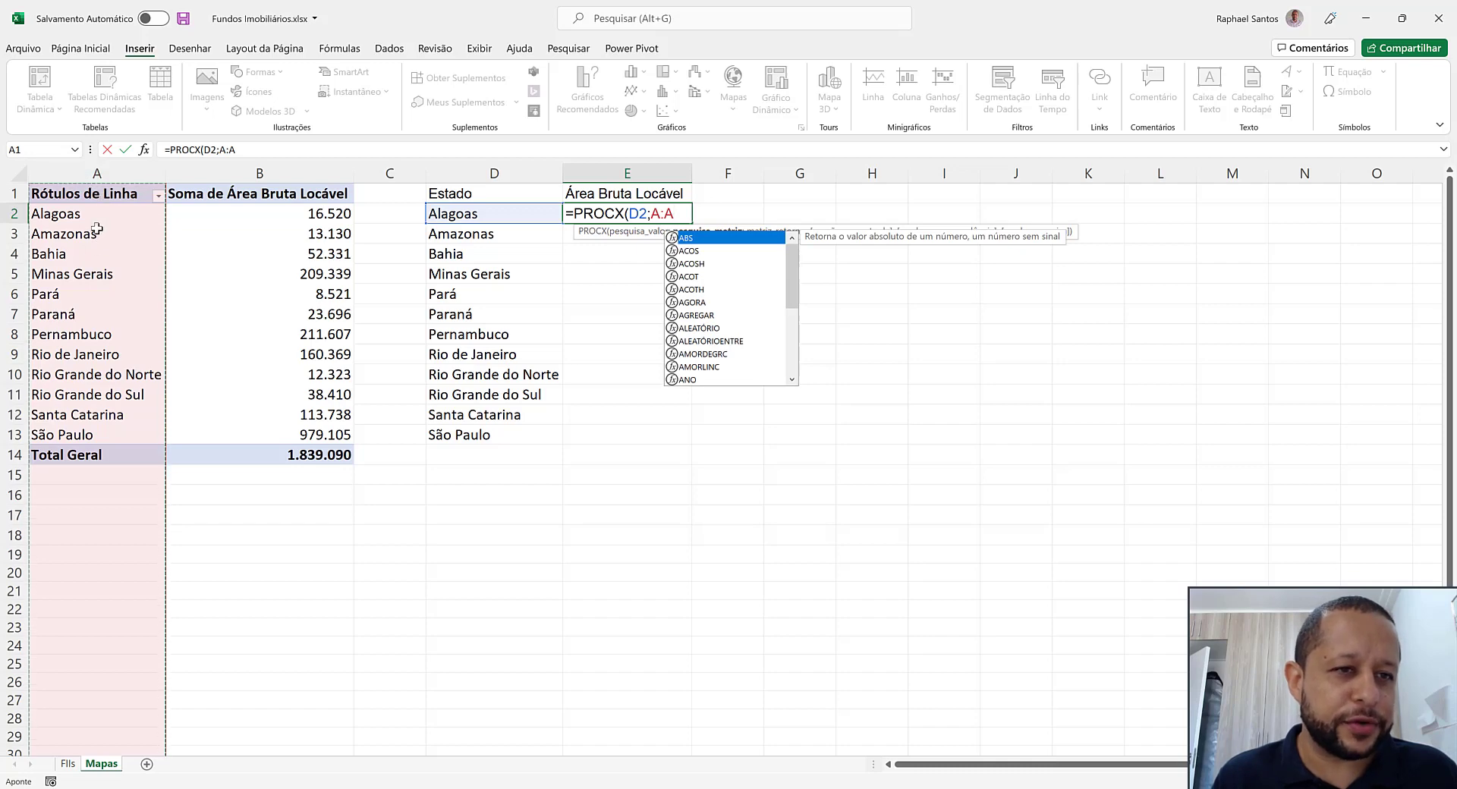
left_click_drag(76, 214, 91, 436)
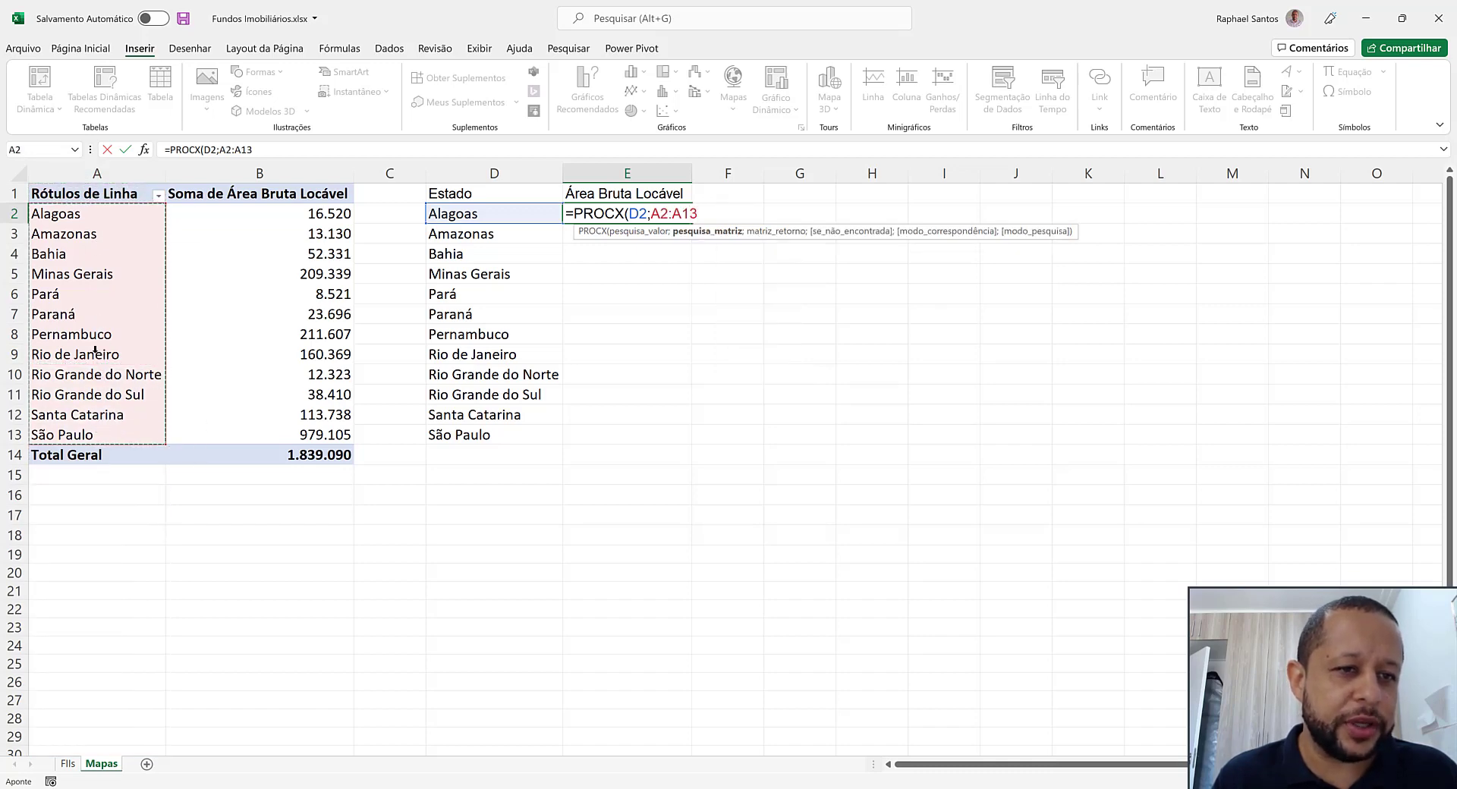
key("ctrl+space")
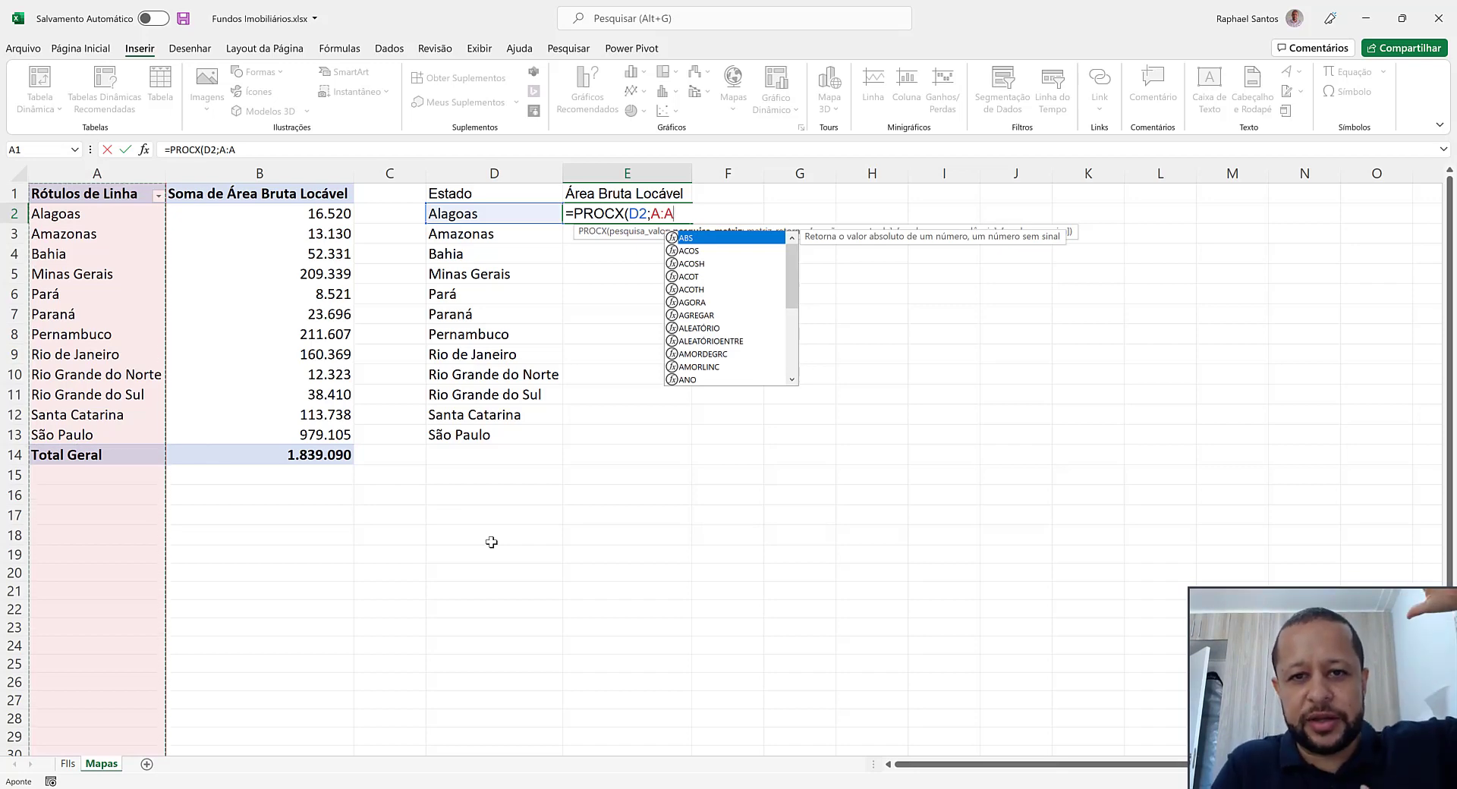
type(";")
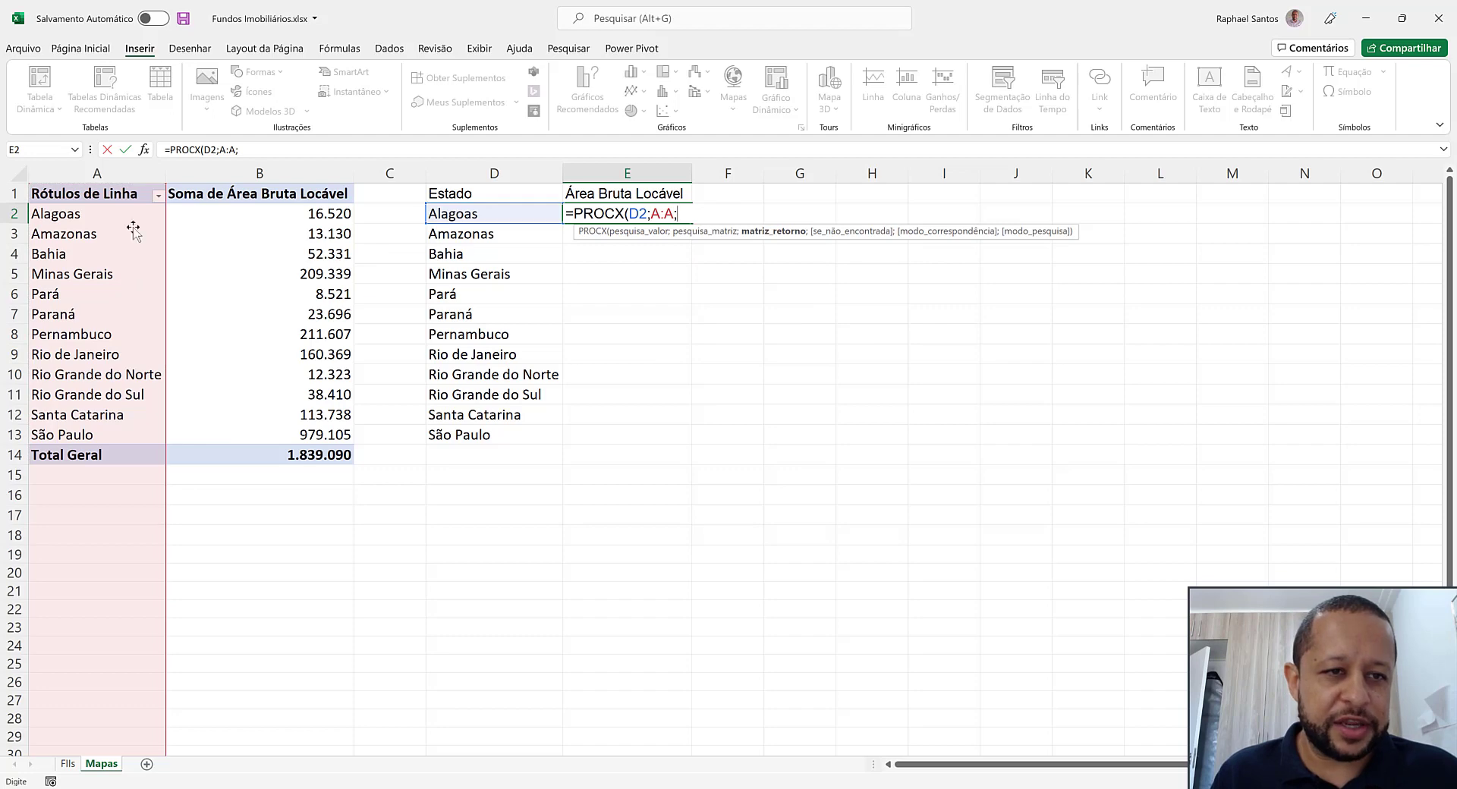
left_click(304, 170)
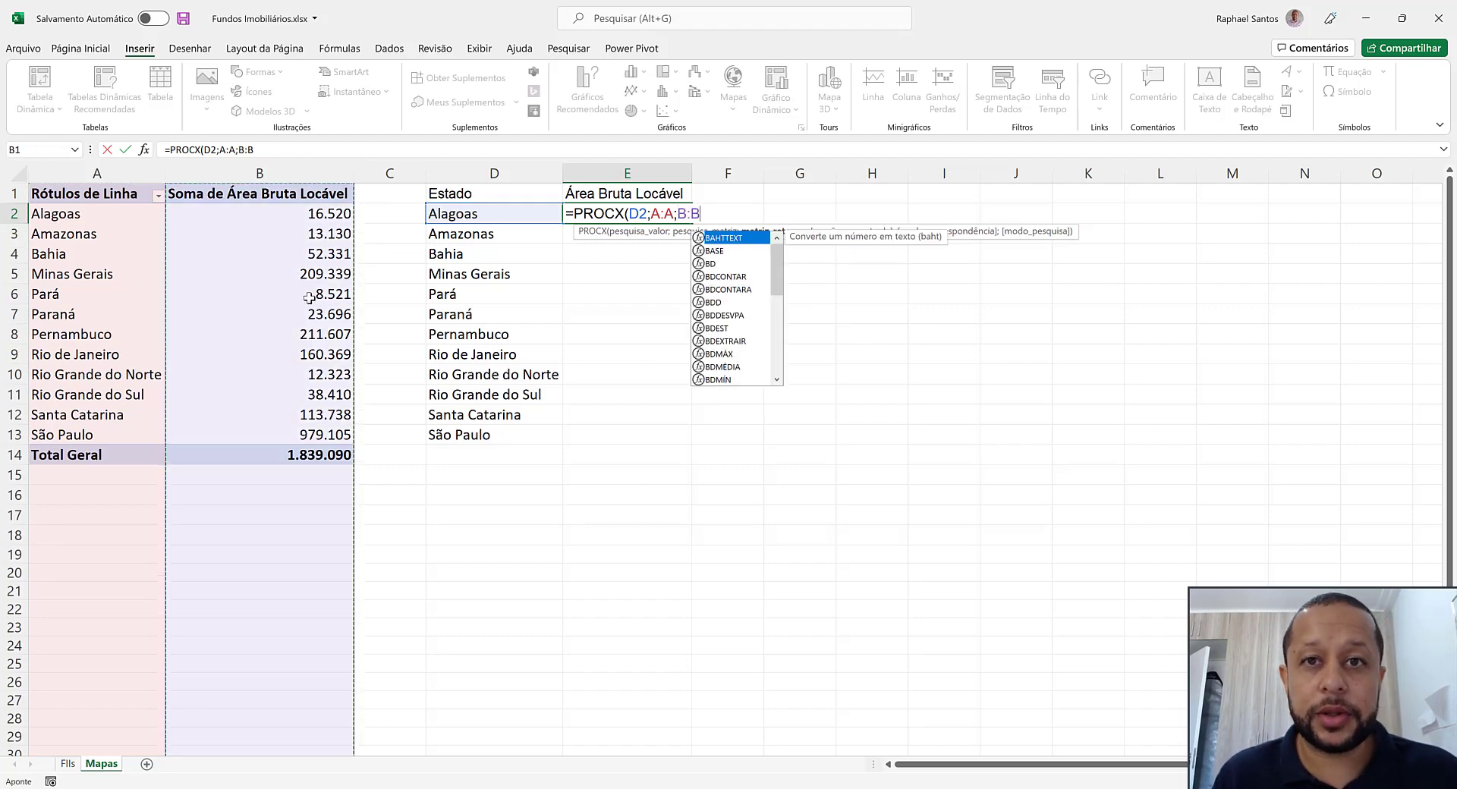
type(";")
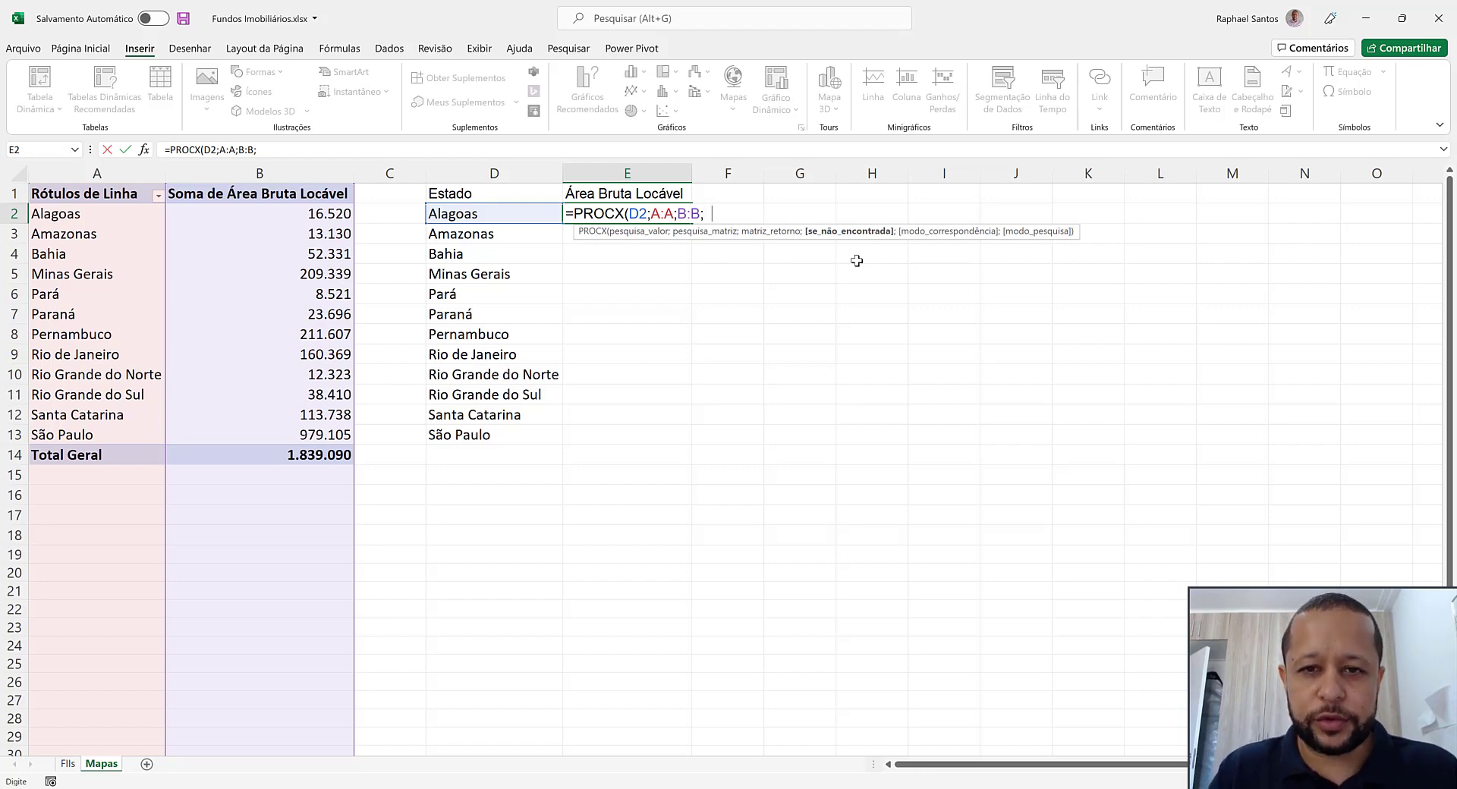
type(")")
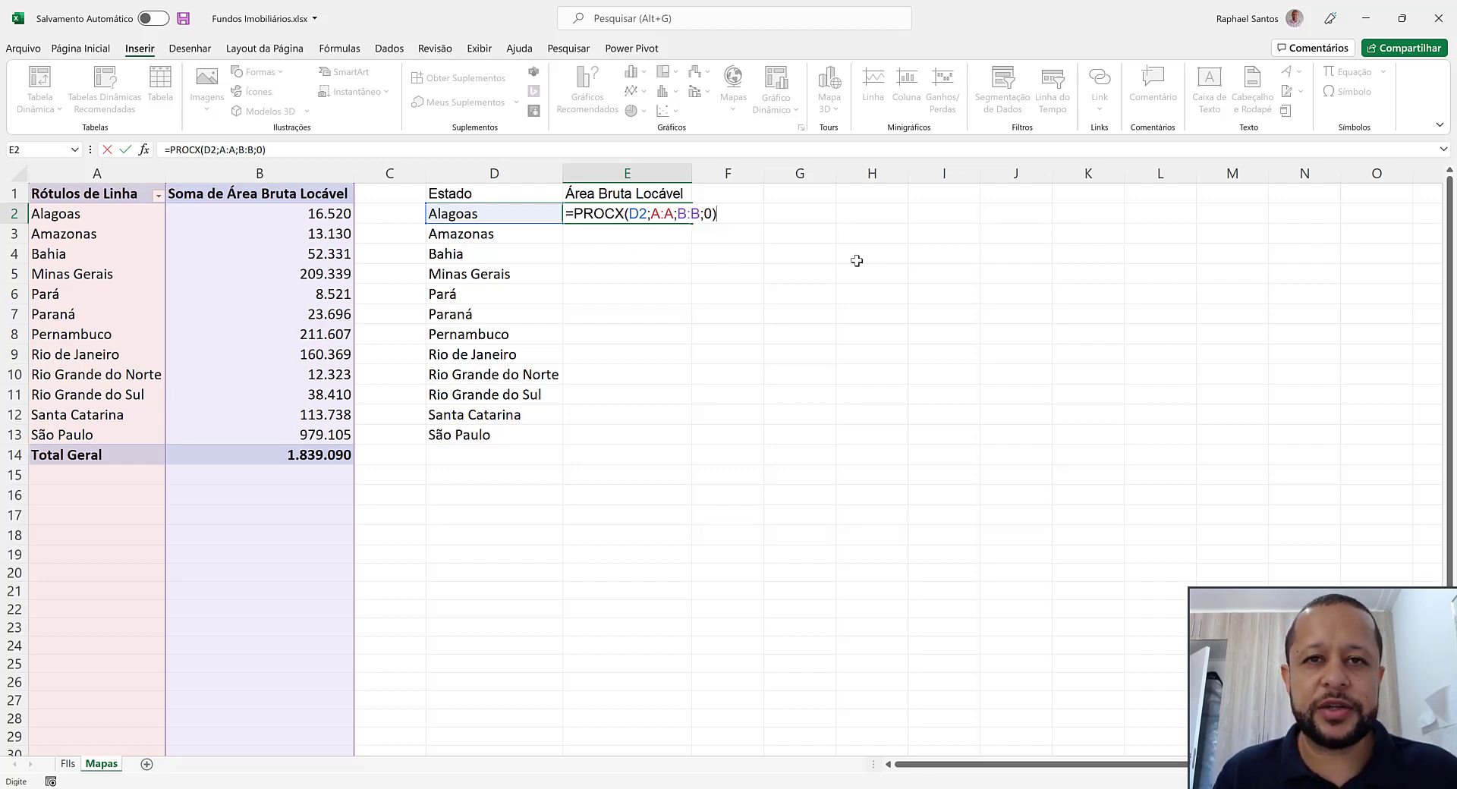
key("Return")
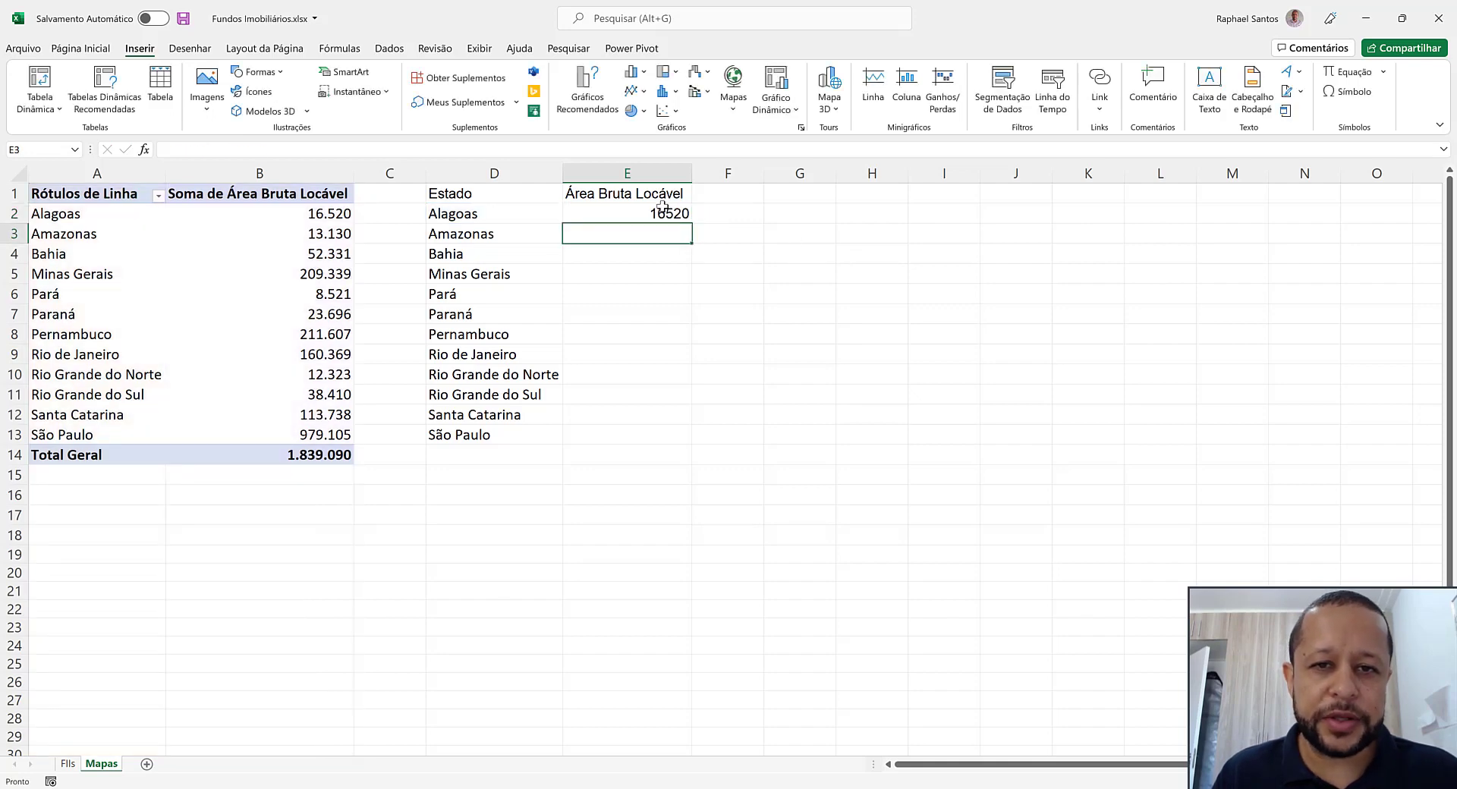
left_click(662, 209)
left_click_drag(699, 221, 647, 449)
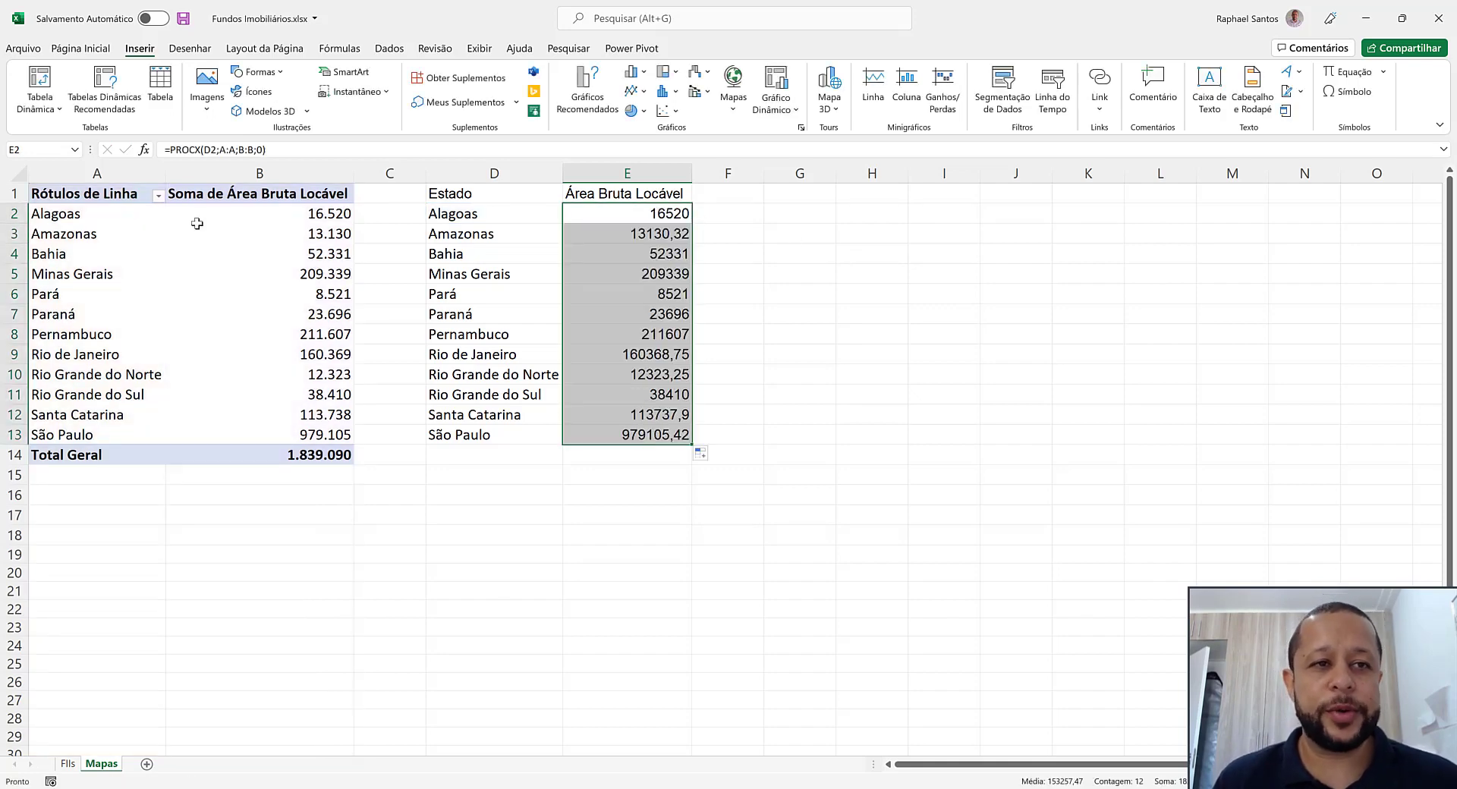
Format the values in E2:E13 with a thousands separator and no decimal places
left_click(80, 47)
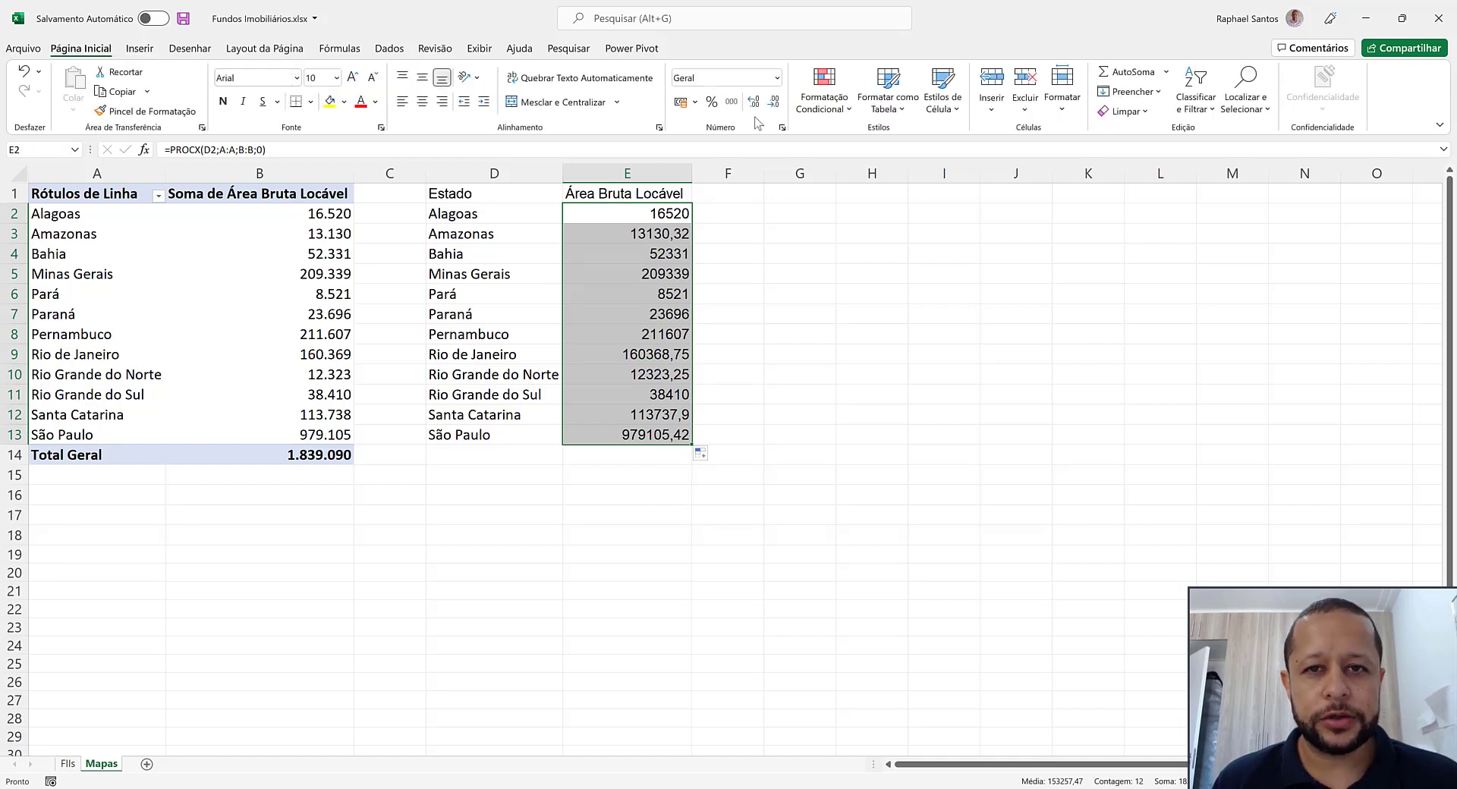
left_click(730, 101)
left_click(774, 103)
left_click(777, 111)
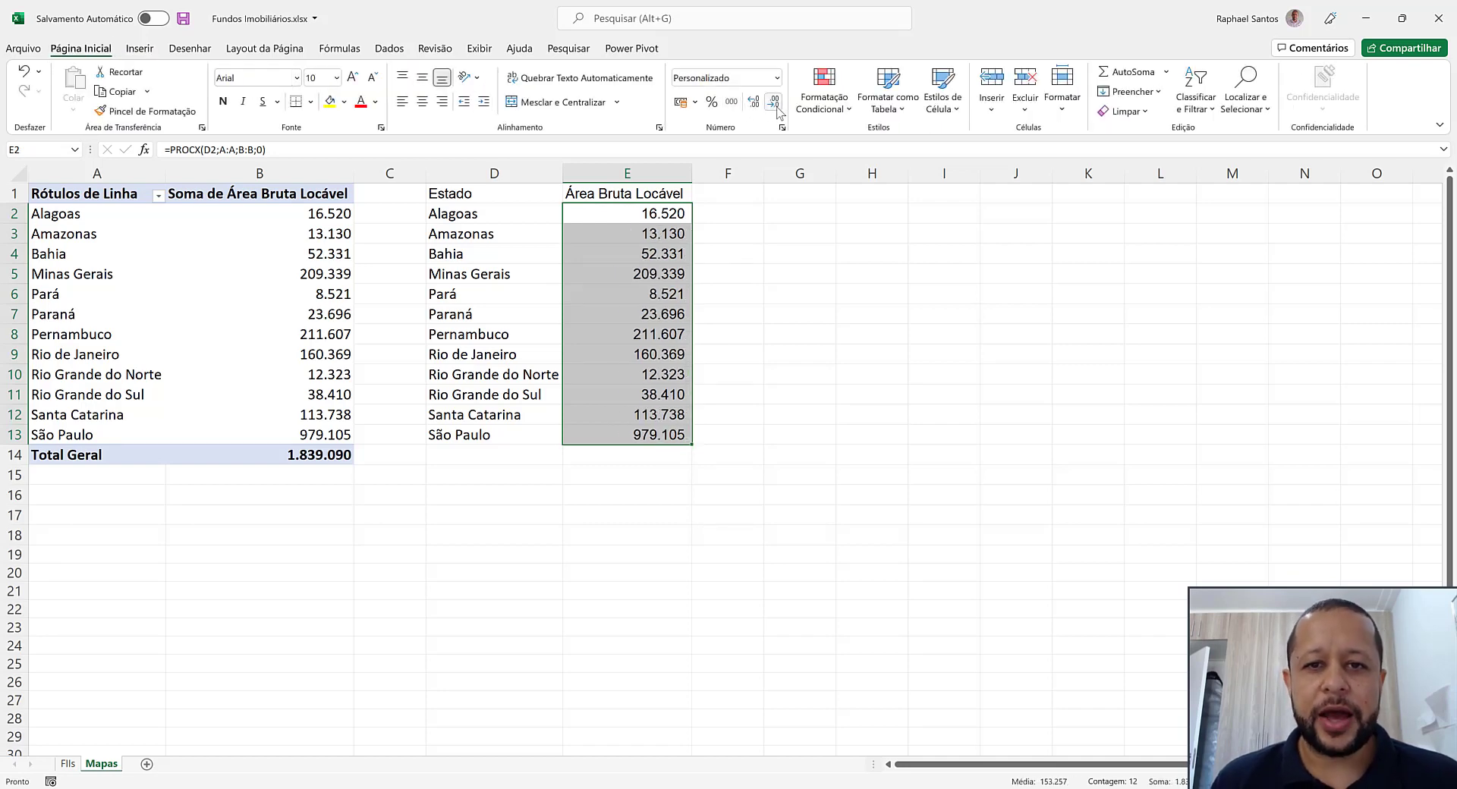
Insert a Mapa Coroplético chart from D1:E13, place it beside the table from column F, and extend its height down to row 18
key("Up")
key("Left")
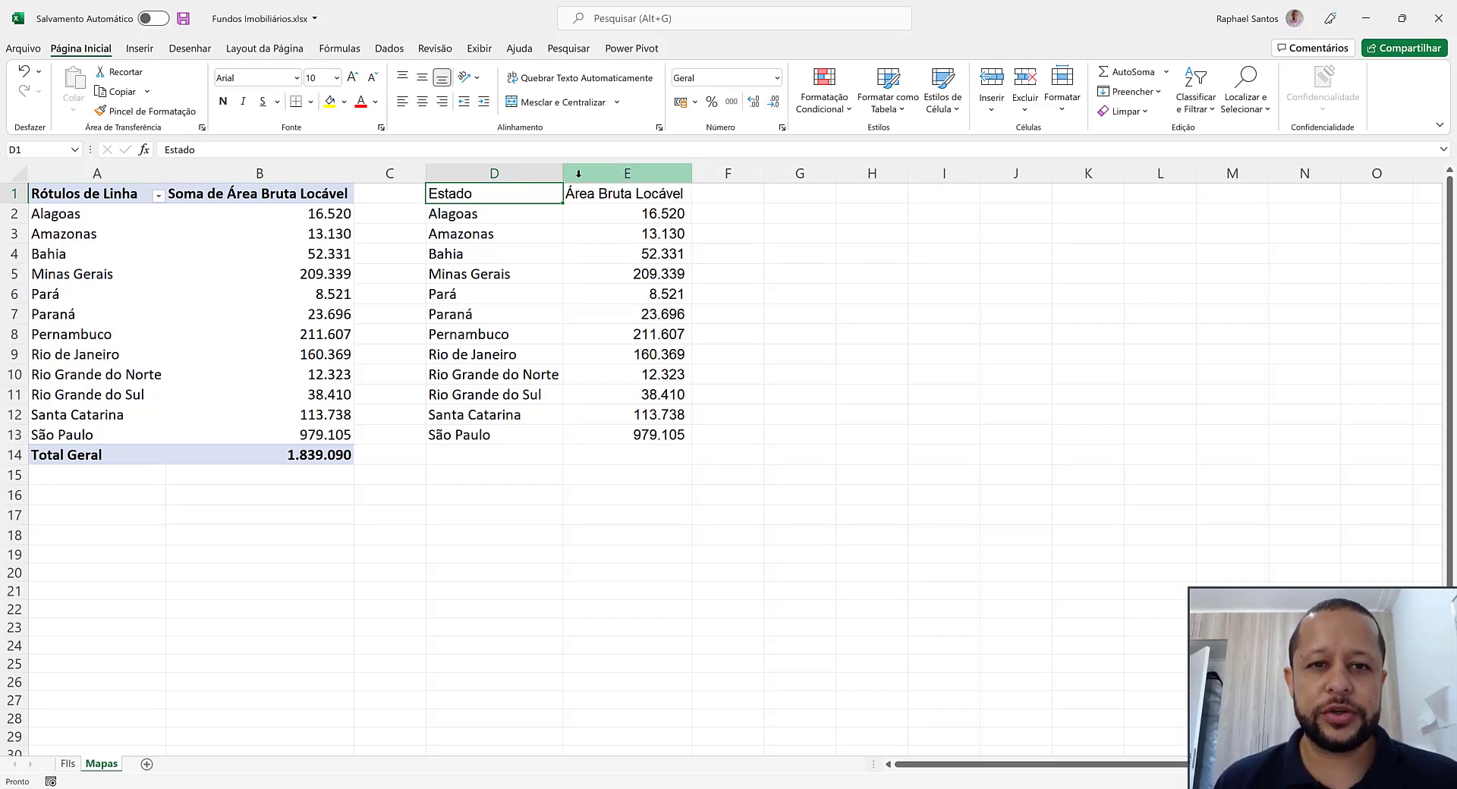
left_click_drag(514, 198, 625, 429)
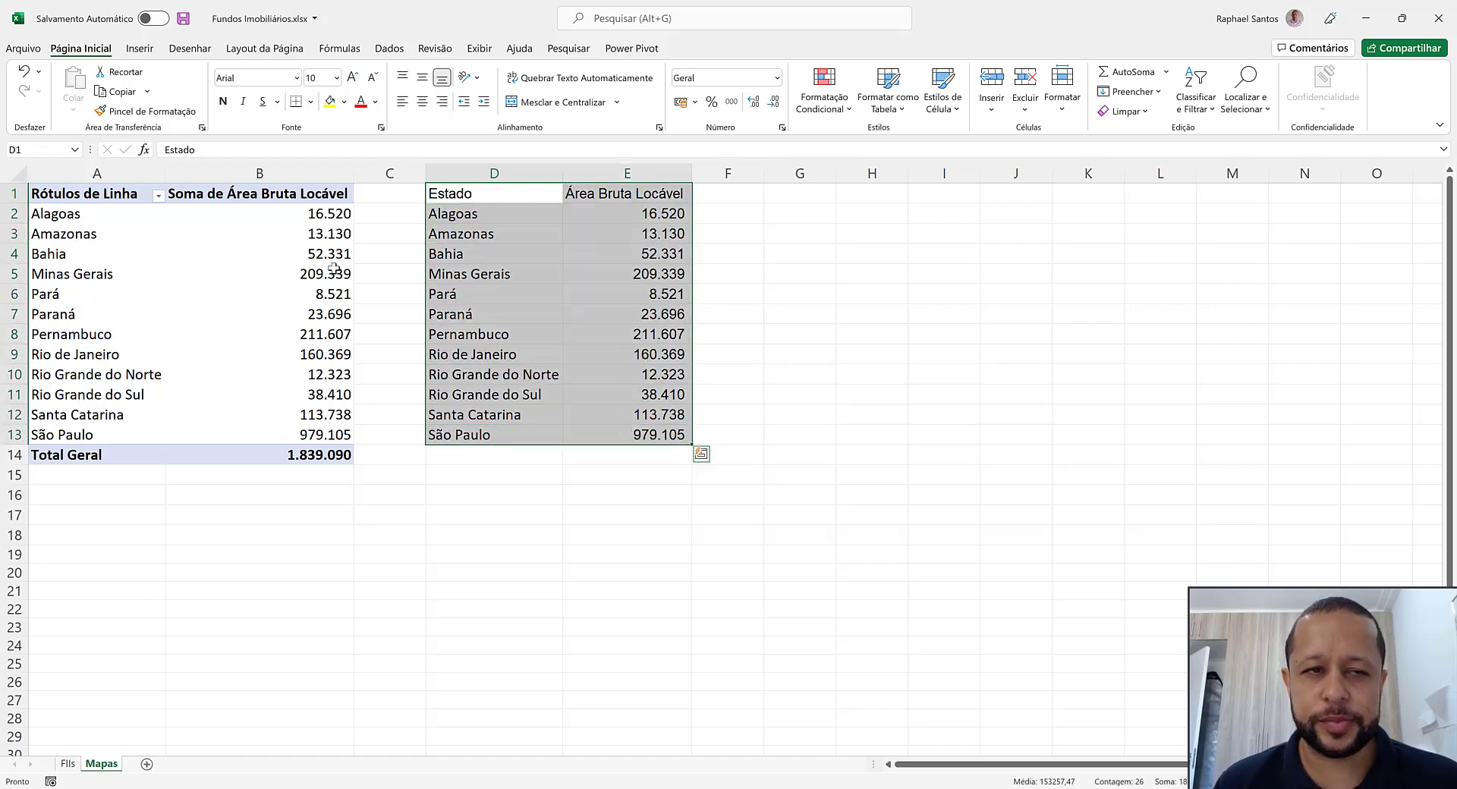
left_click(140, 49)
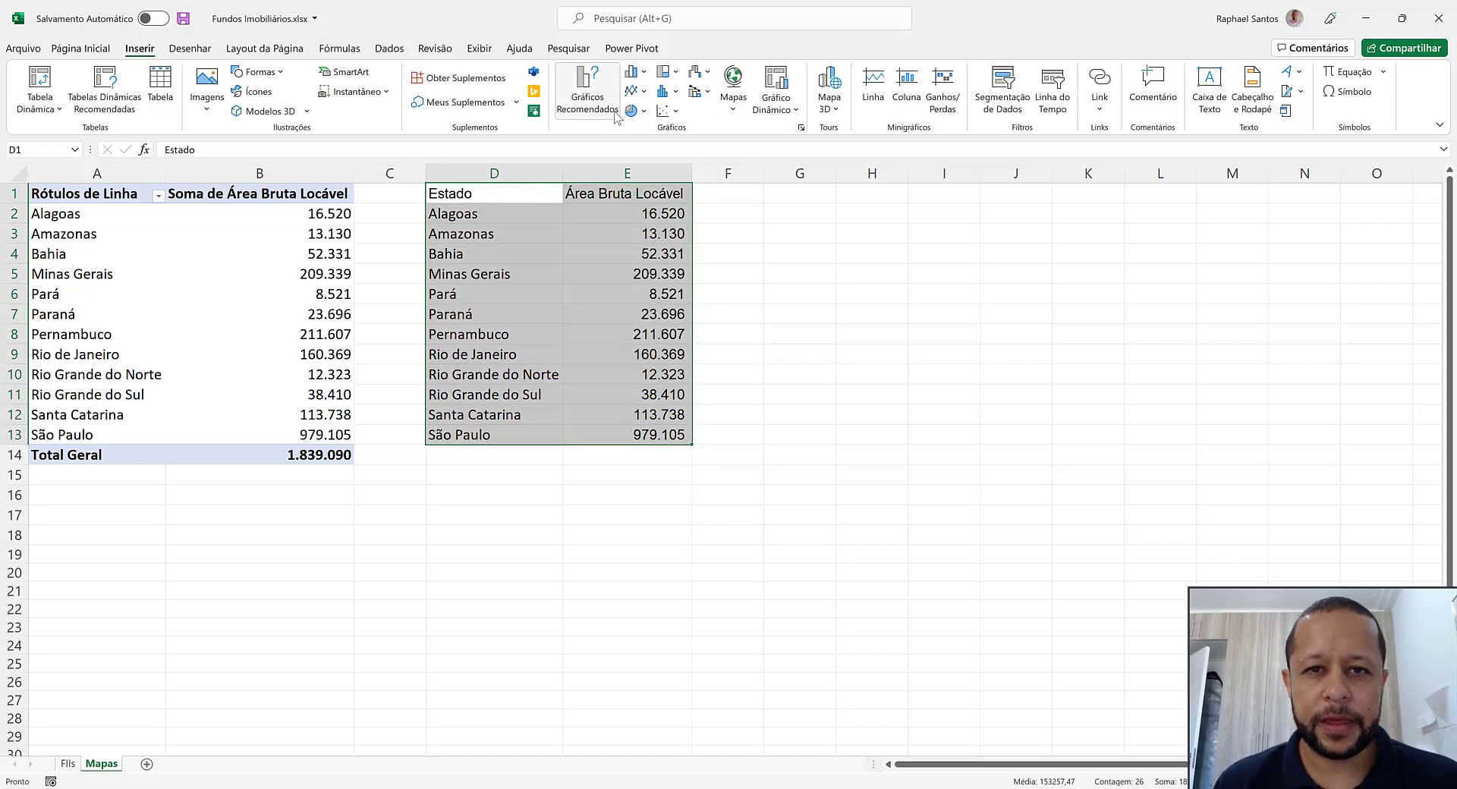
left_click(733, 90)
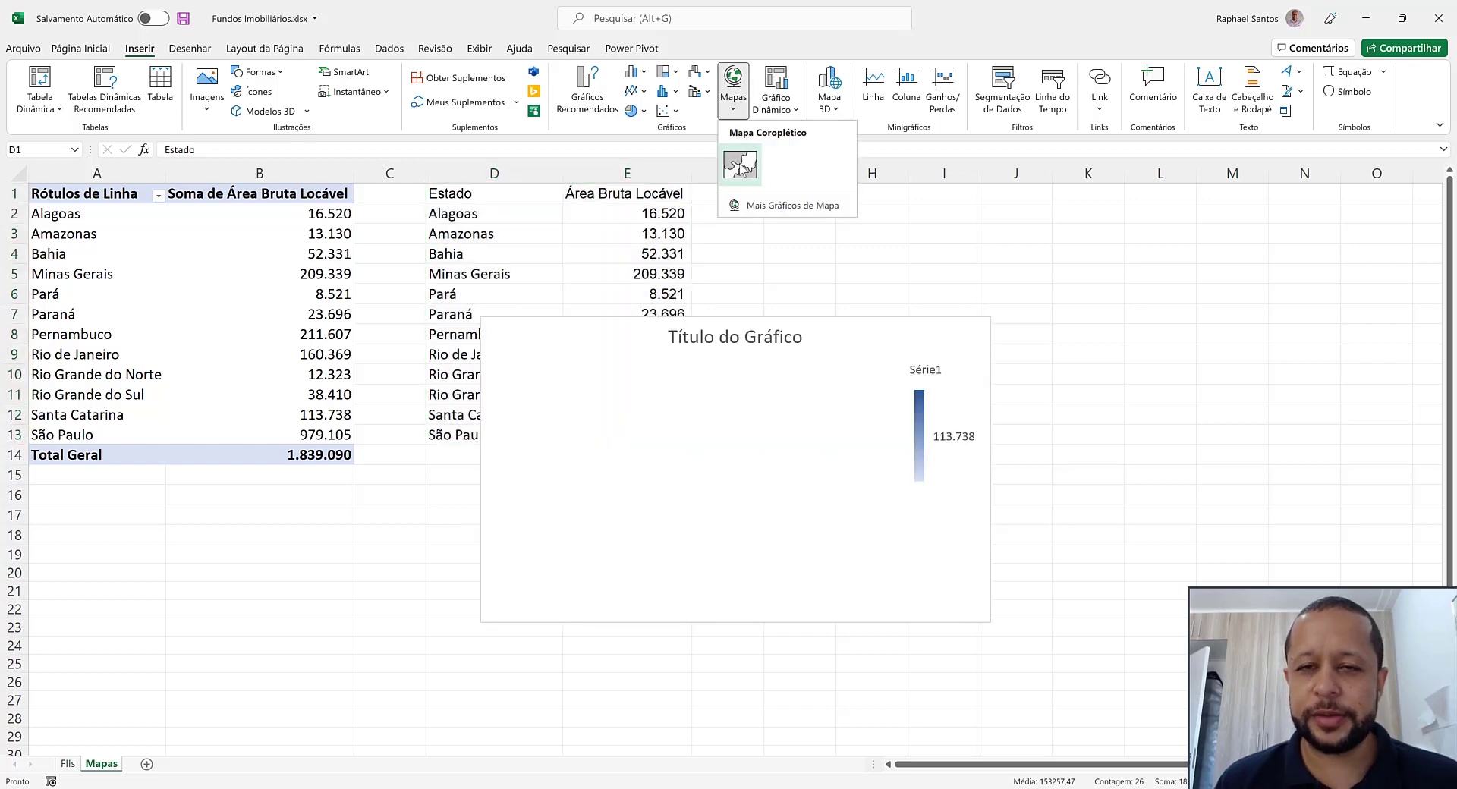
left_click(740, 166)
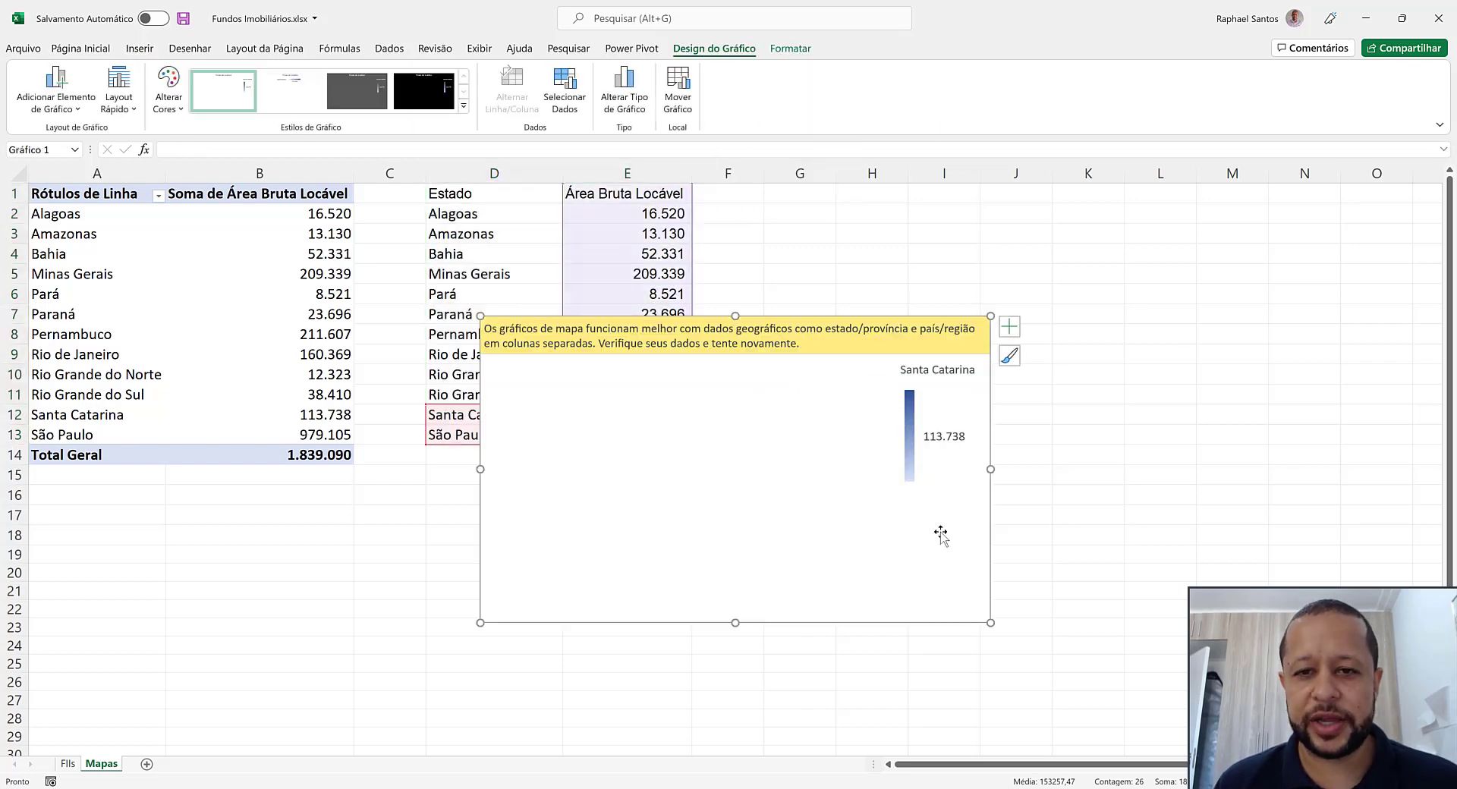
left_click_drag(941, 534, 1164, 398)
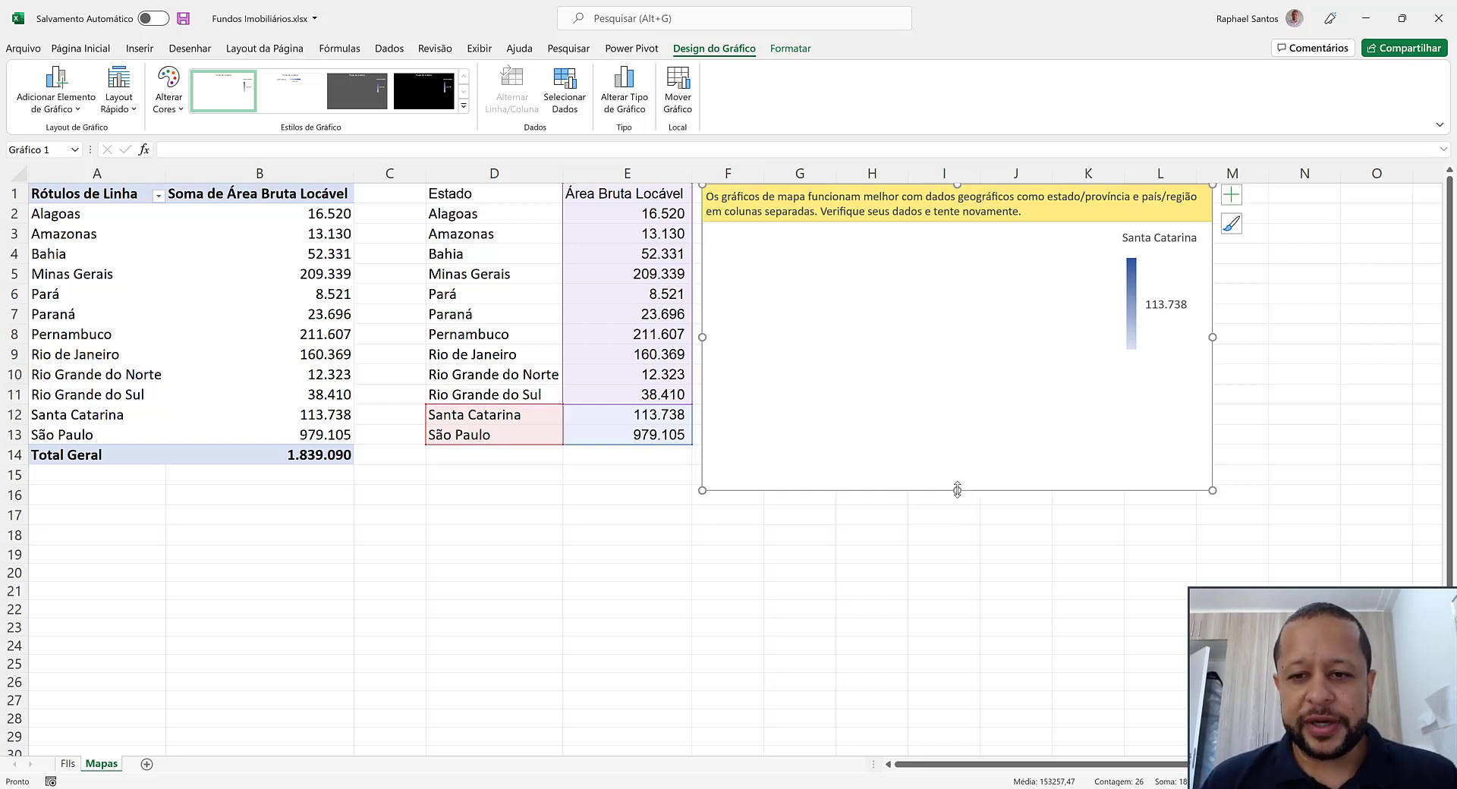
left_click_drag(958, 490, 960, 537)
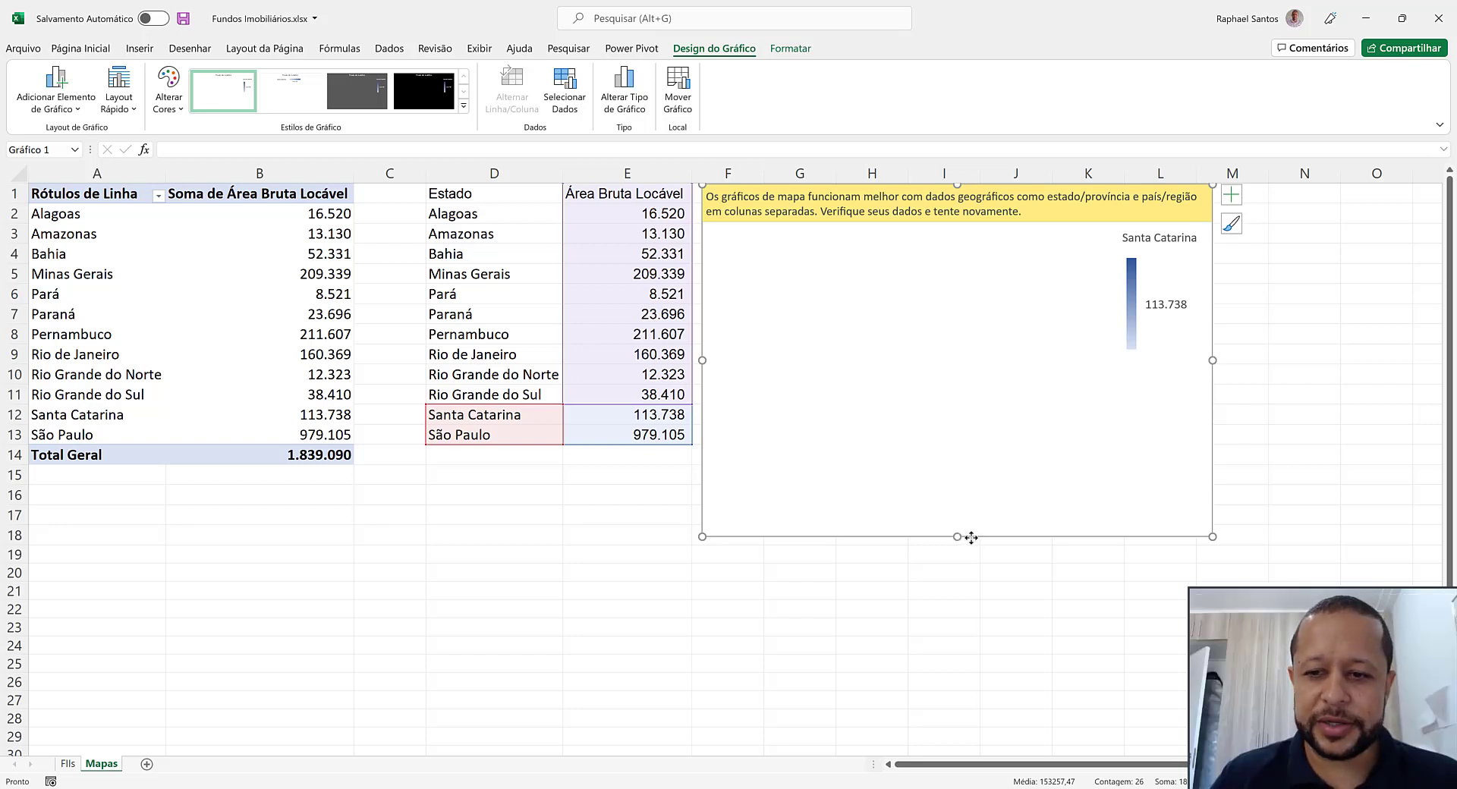
Delete the existing map chart and insert a new Mapa Coroplético chart from only D1:E2
key("Delete")
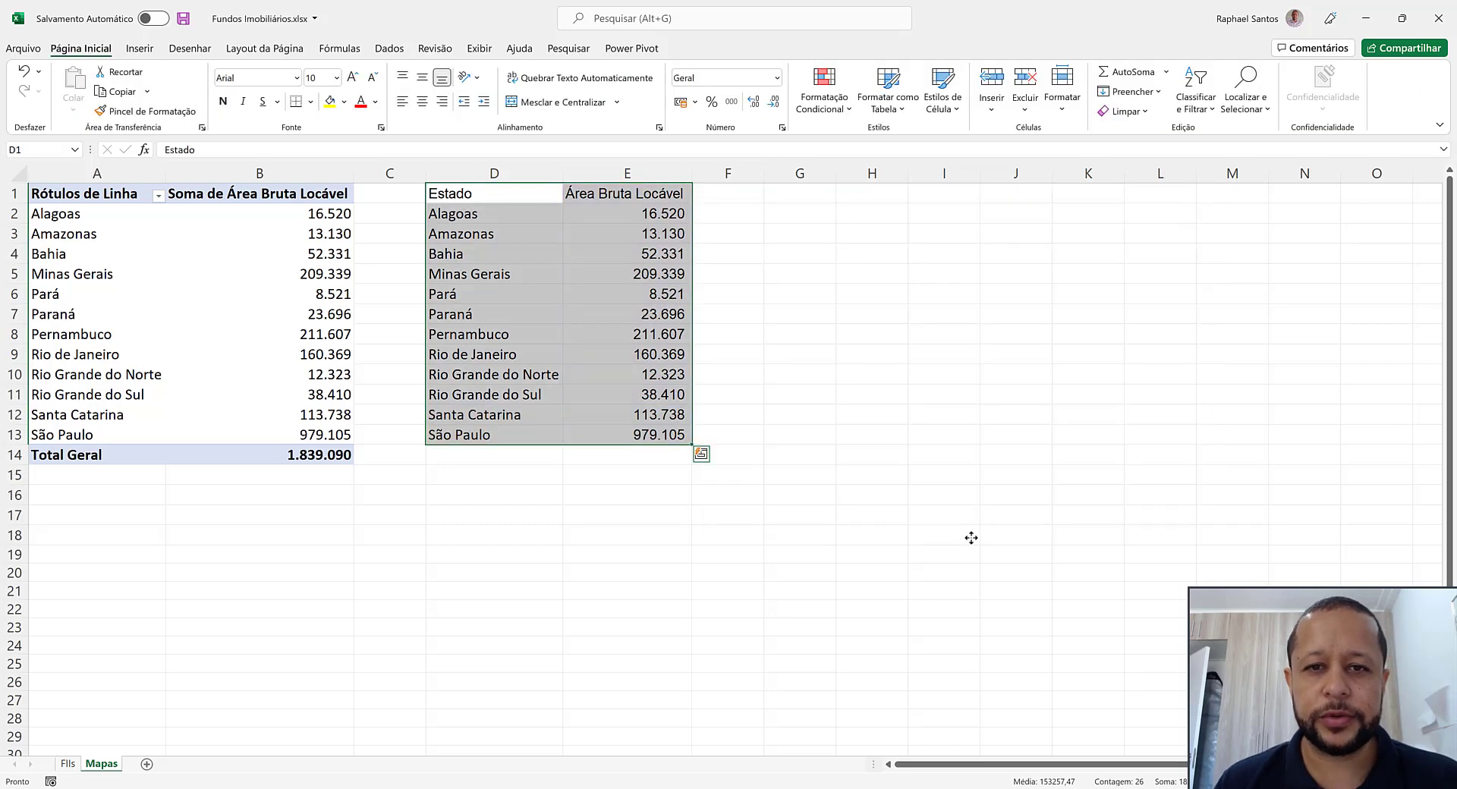
left_click_drag(511, 195, 599, 217)
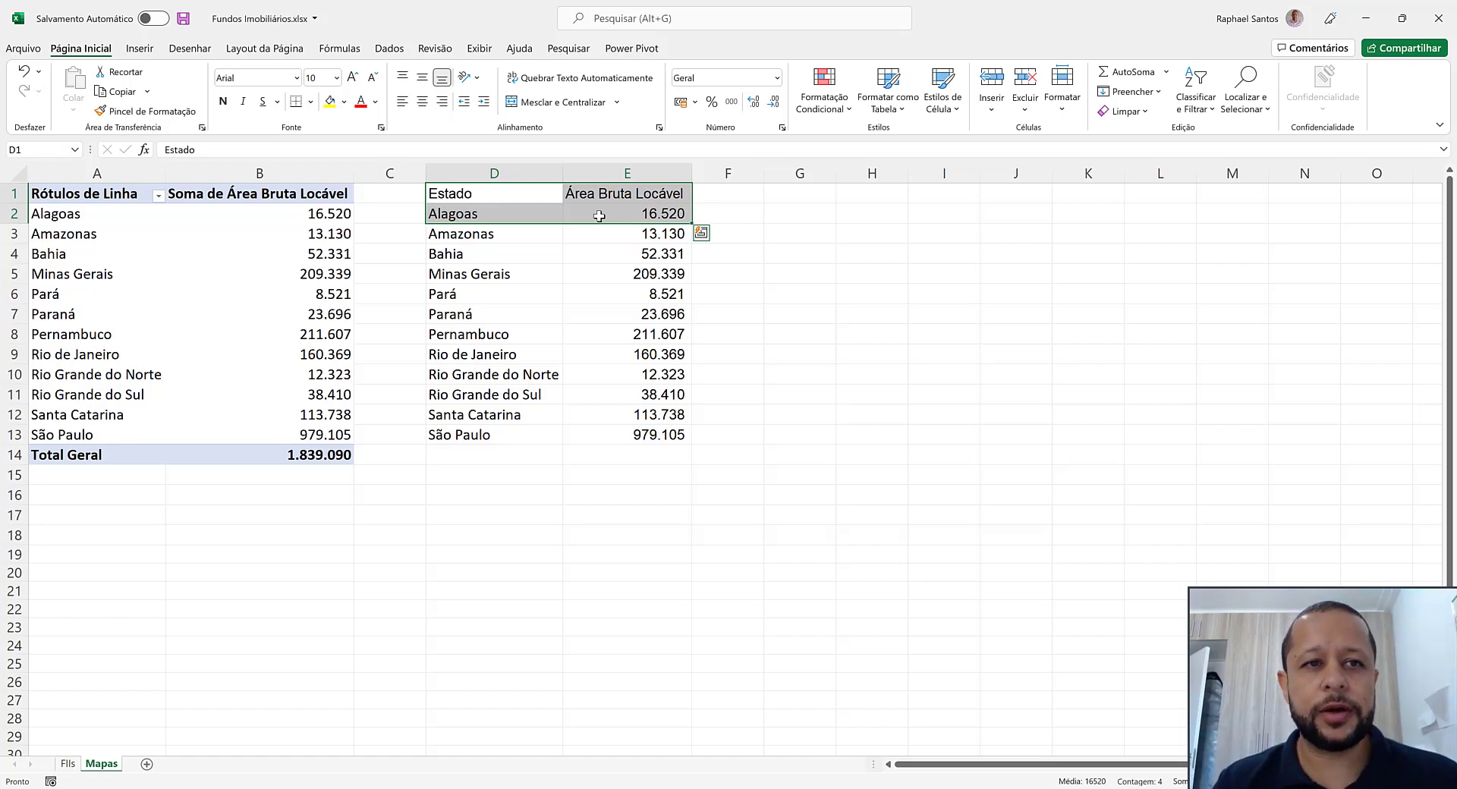
left_click(139, 49)
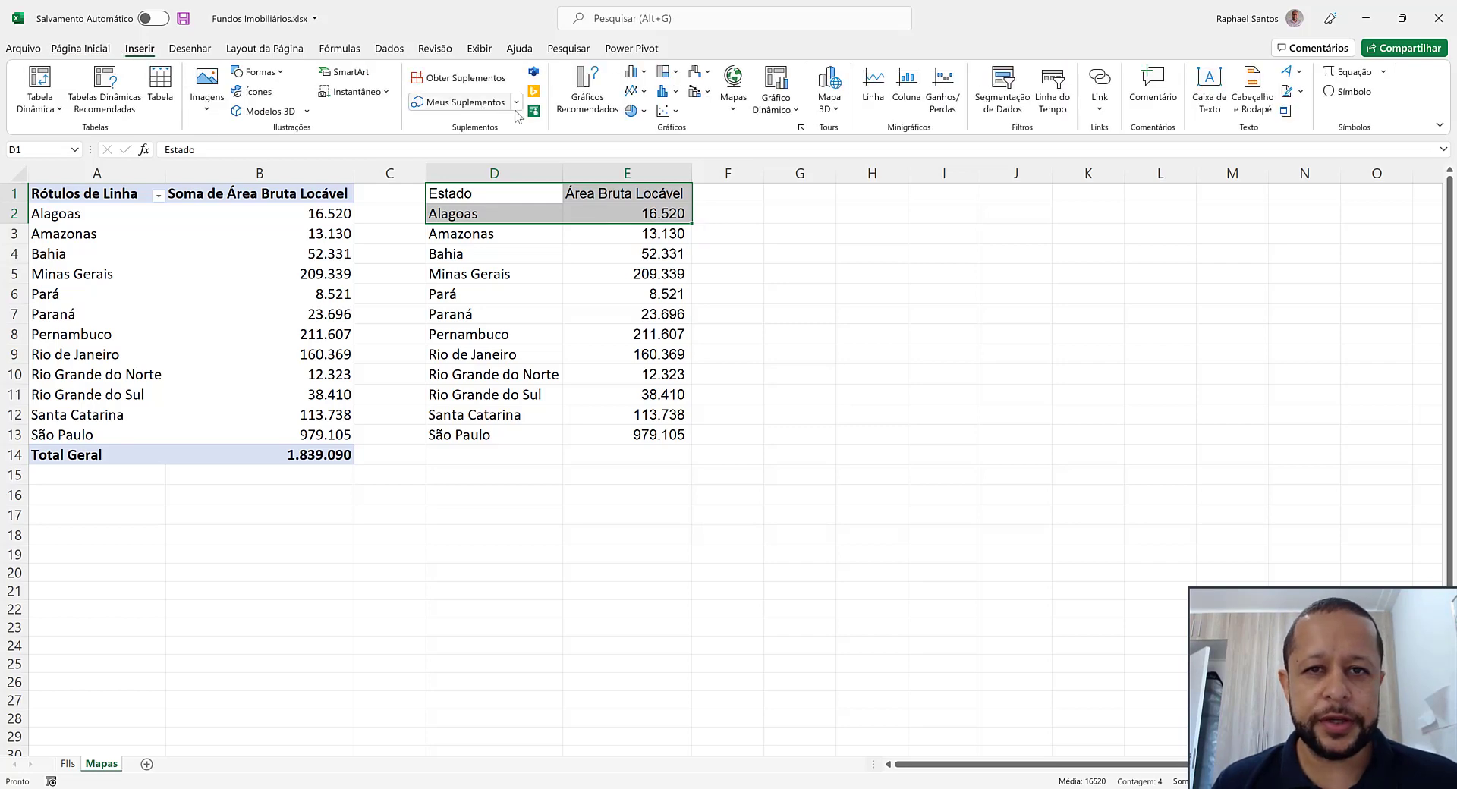
left_click(733, 97)
left_click(747, 164)
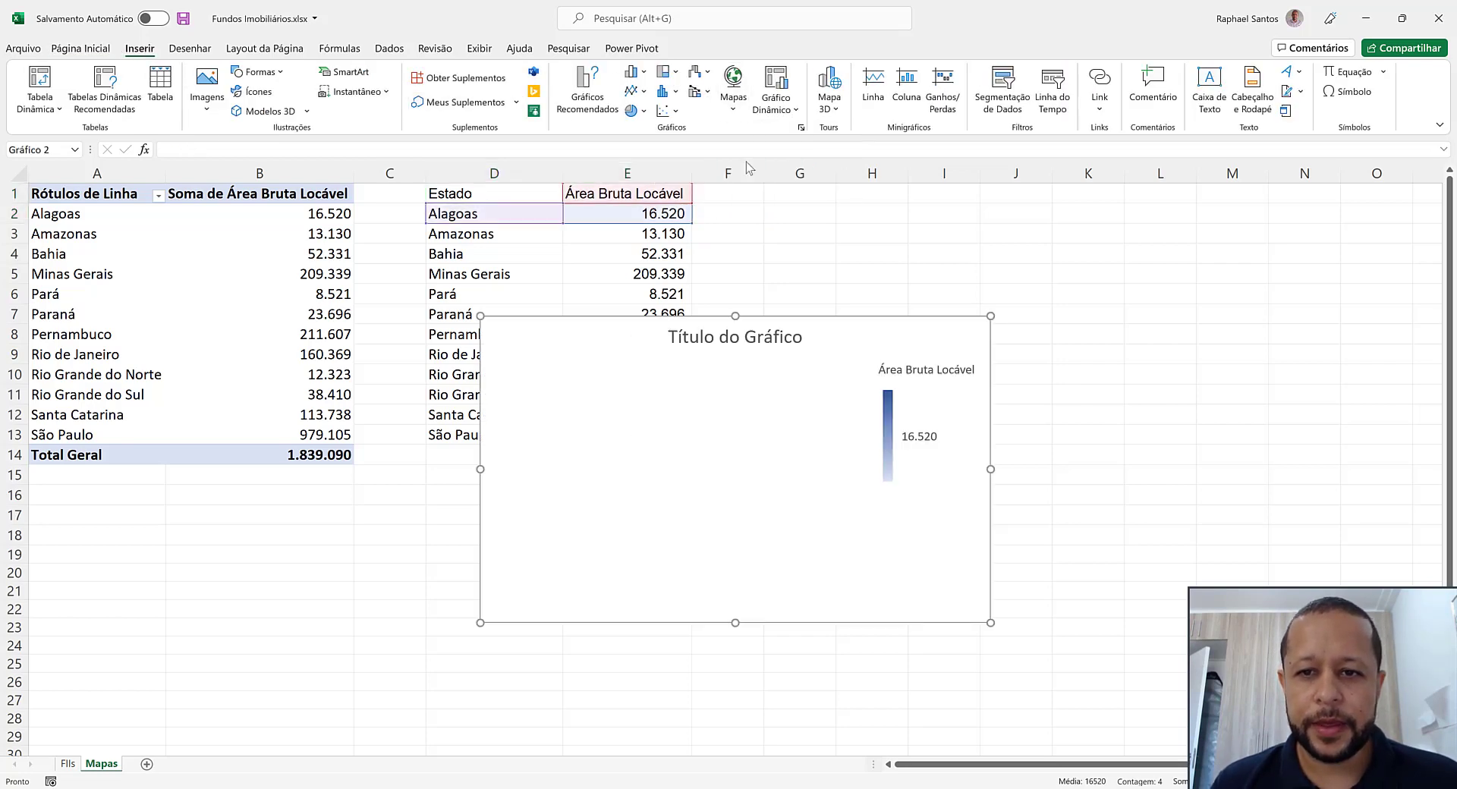
Place the new map chart beside the table from column F and extend its height down to row 18
mouse_move(898, 320)
left_mouse_down()
mouse_move(1114, 245)
mouse_move(1121, 202)
left_mouse_up()
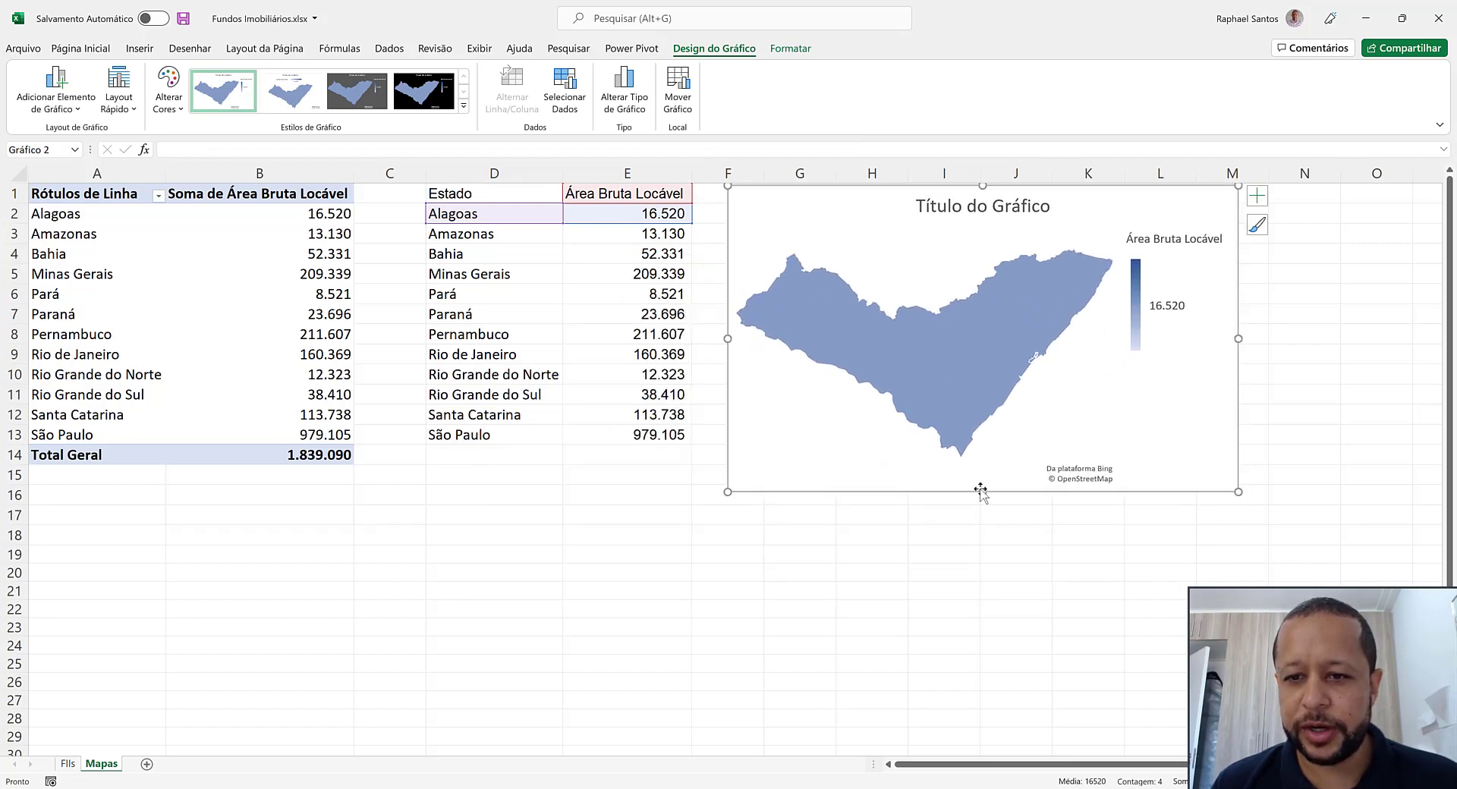
left_click_drag(981, 492, 981, 542)
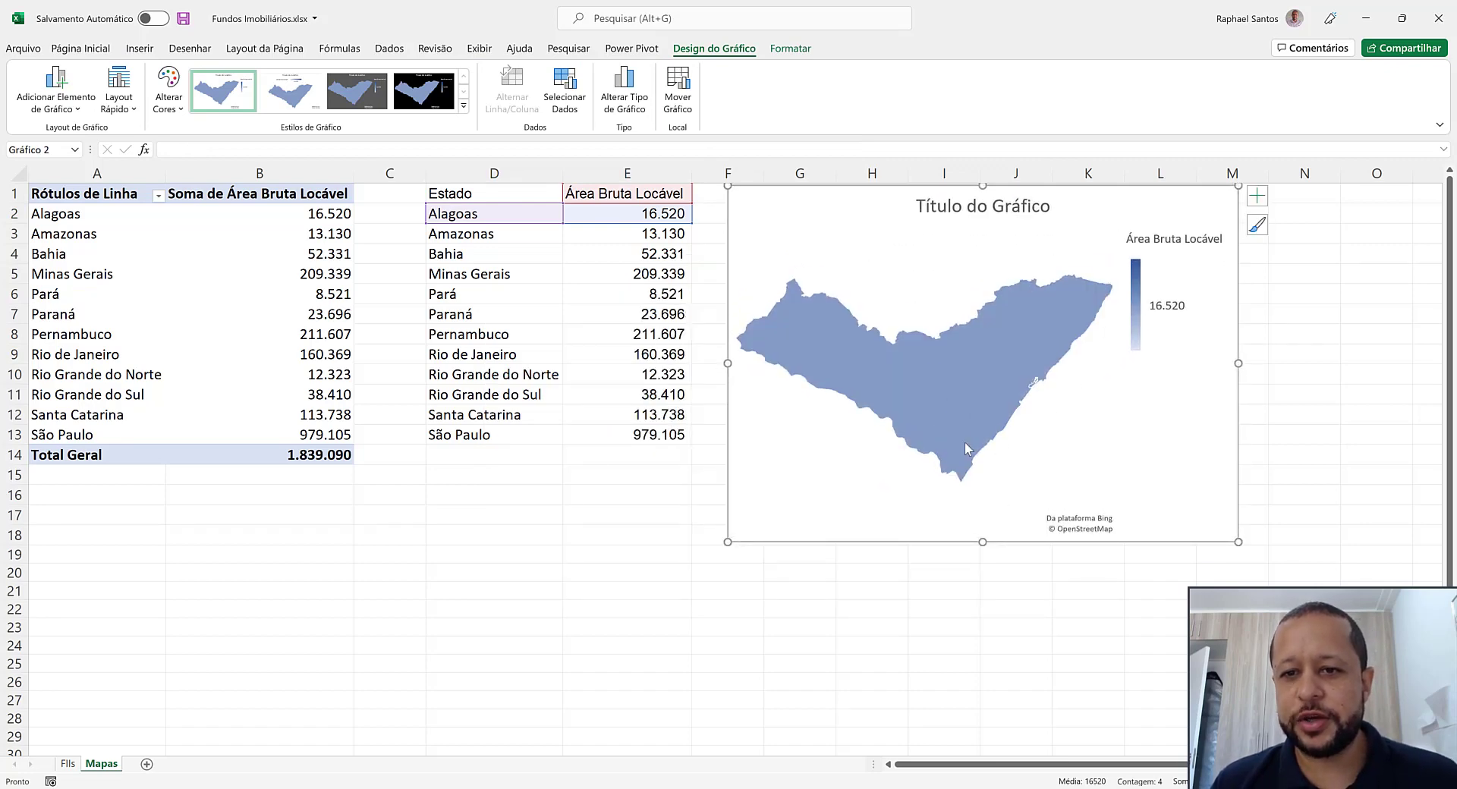
Open the formatting options for the map chart's data series
mouse_move(937, 405)
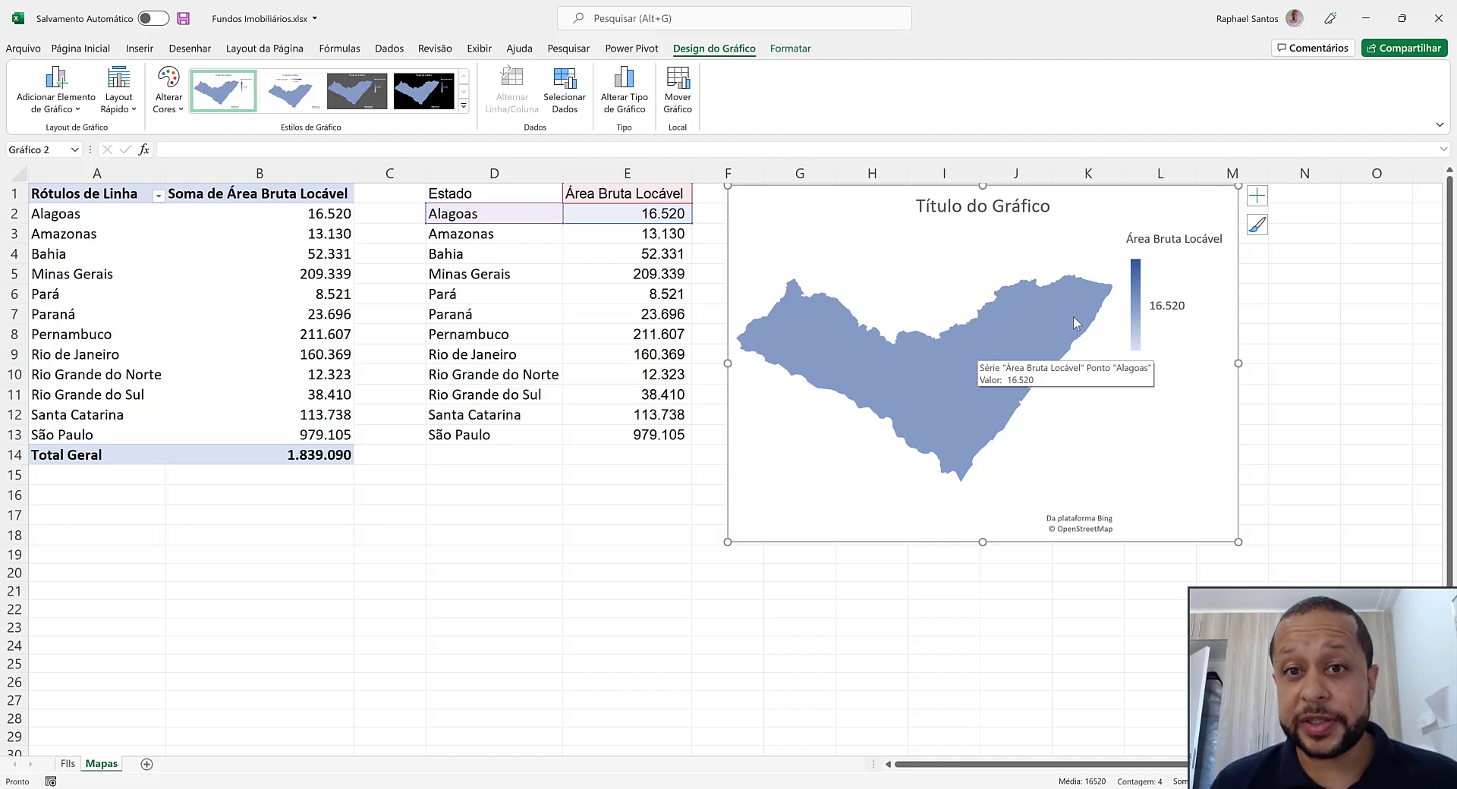
left_click(981, 360)
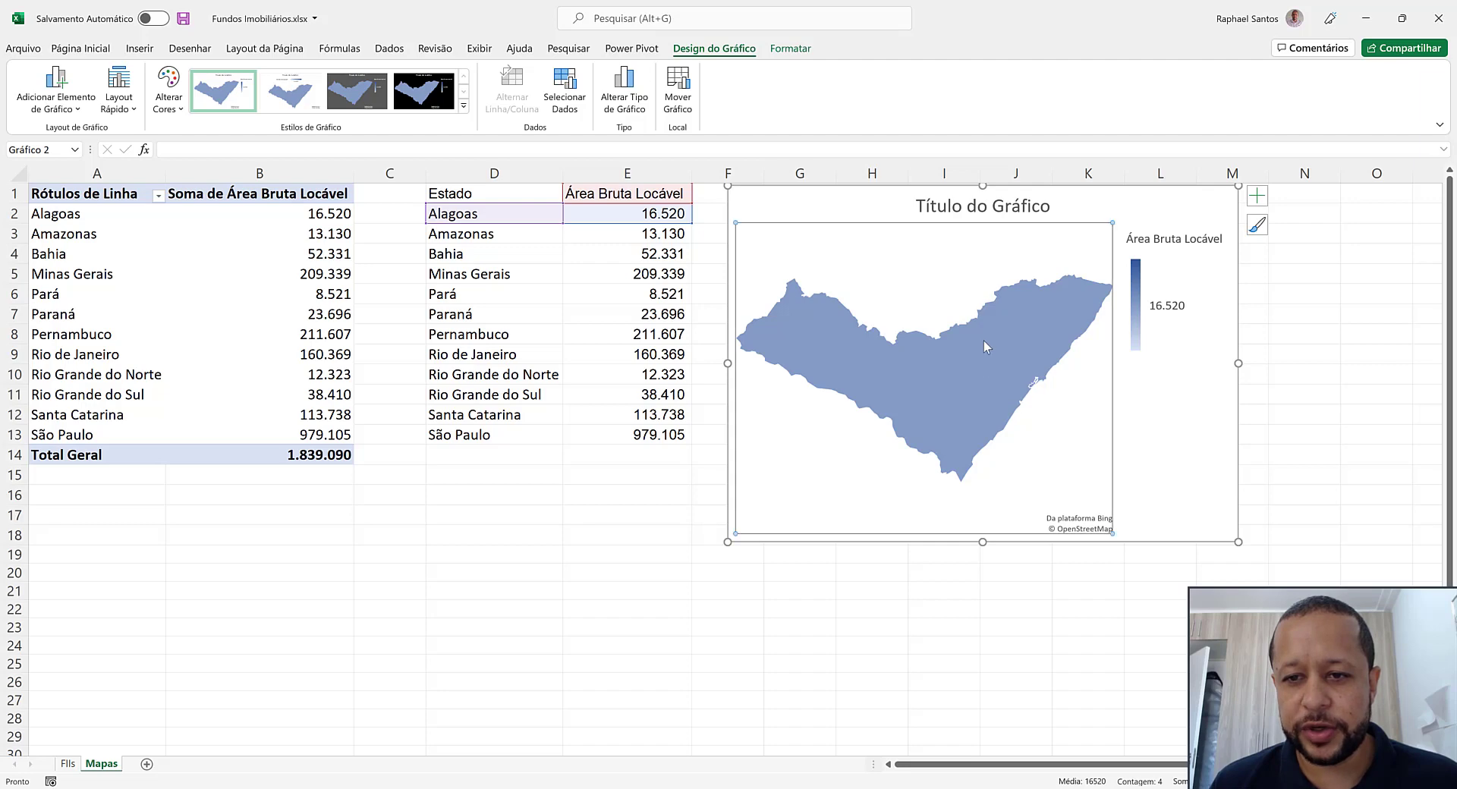
right_click(990, 364)
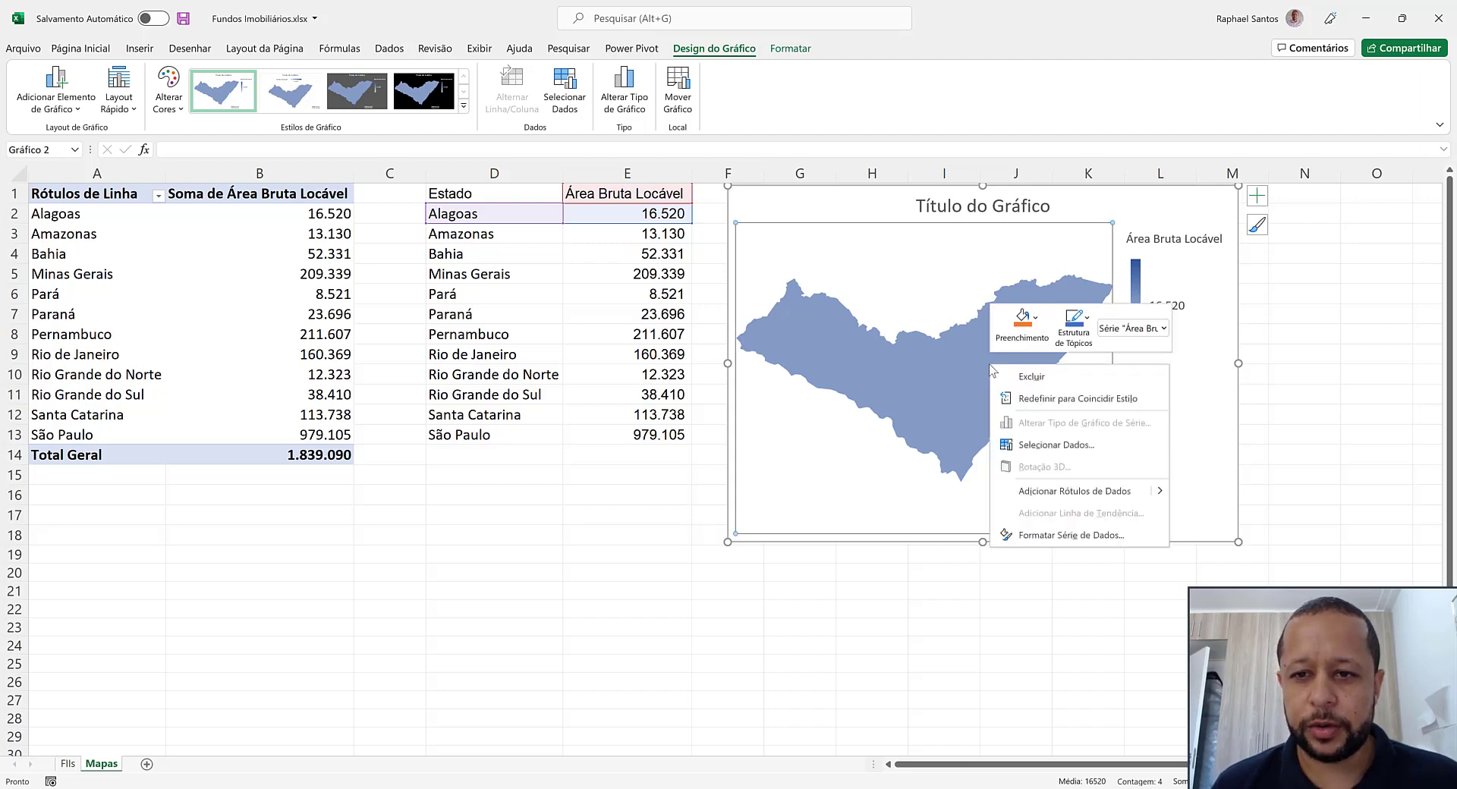
left_click(1054, 540)
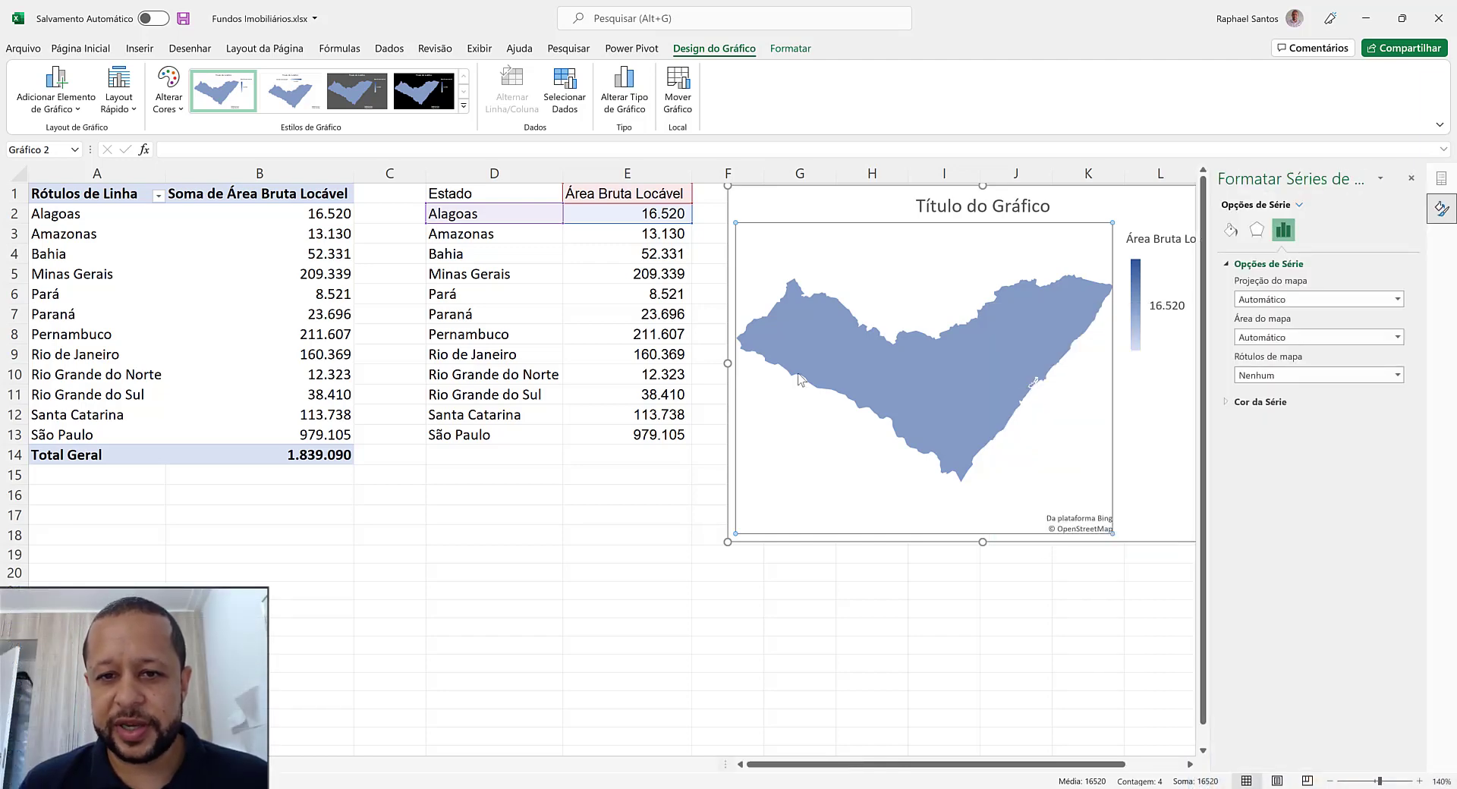
Move the chart close to column E and narrow it so its far edge falls within column L
left_click_drag(794, 202, 771, 198)
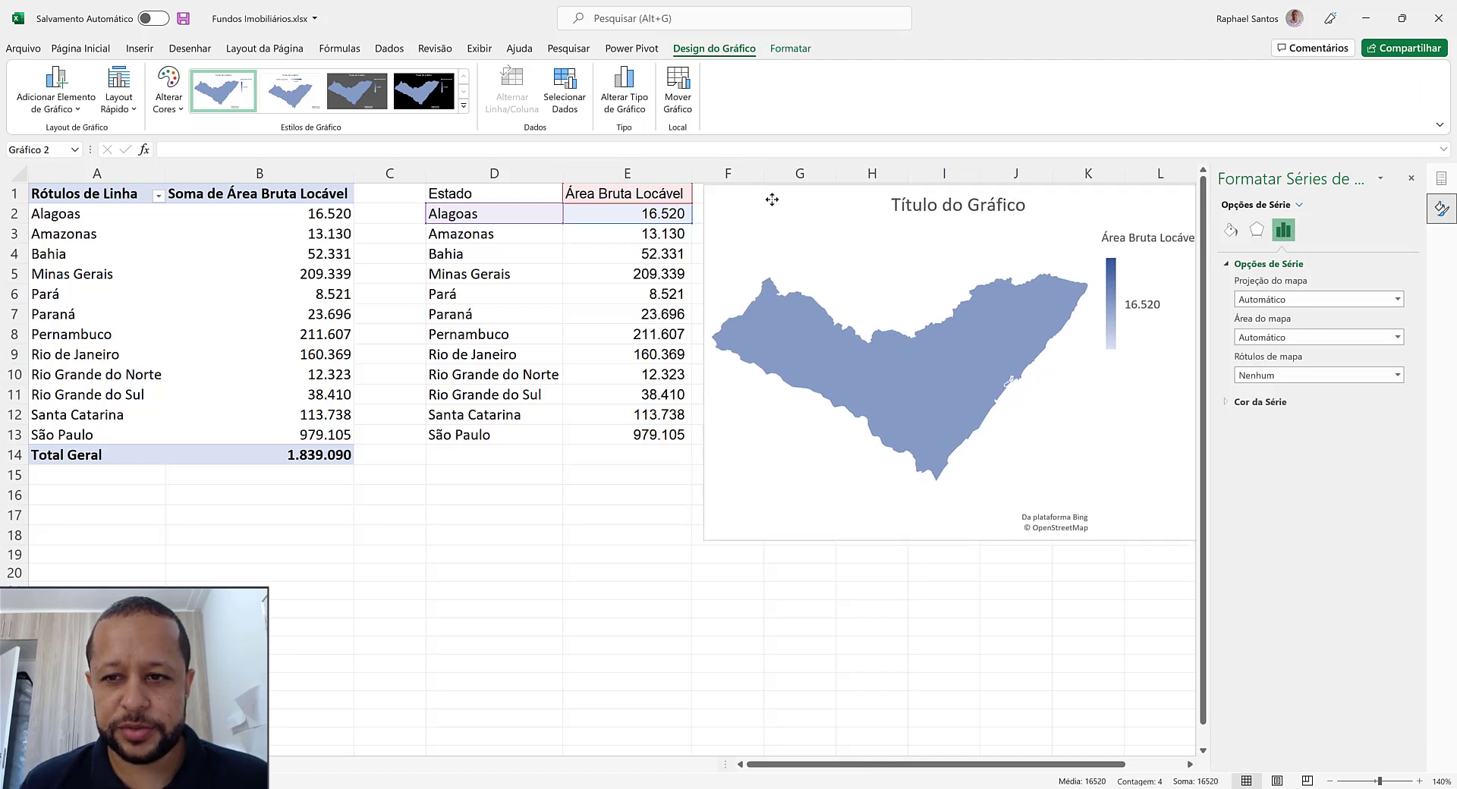
left_click(1104, 630)
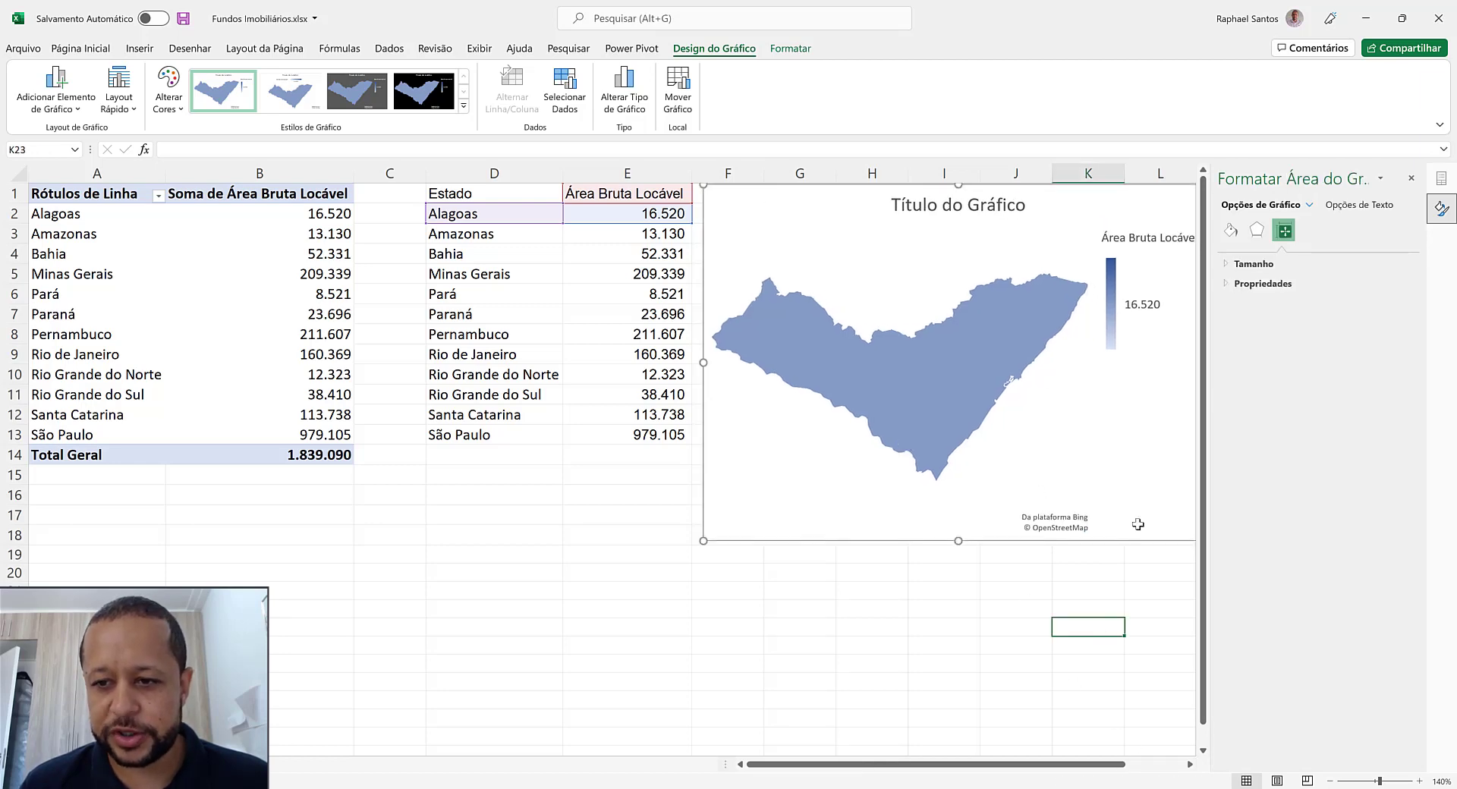
left_click(1161, 450)
scroll(1157, 637, "right", 5)
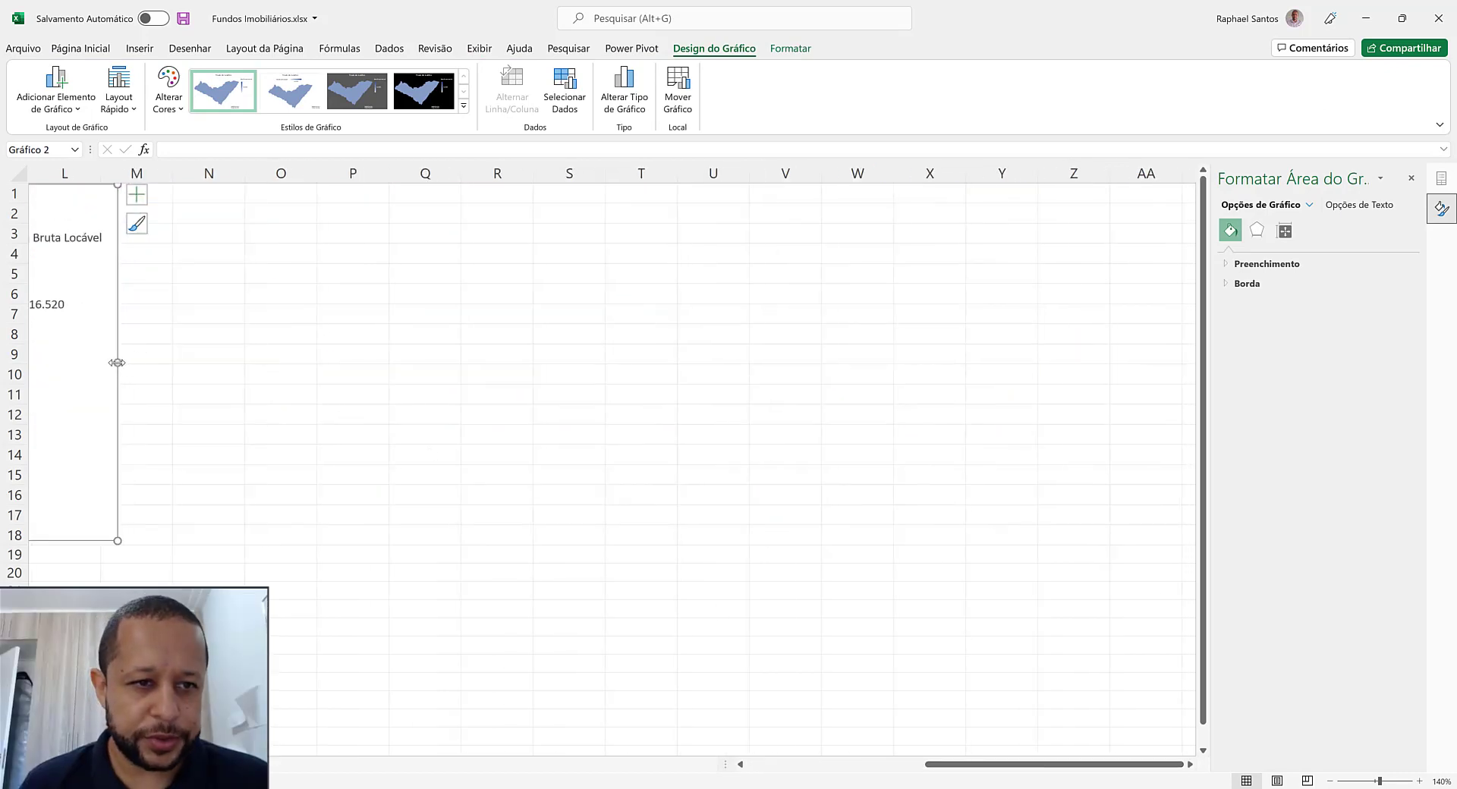
left_click_drag(118, 362, 62, 357)
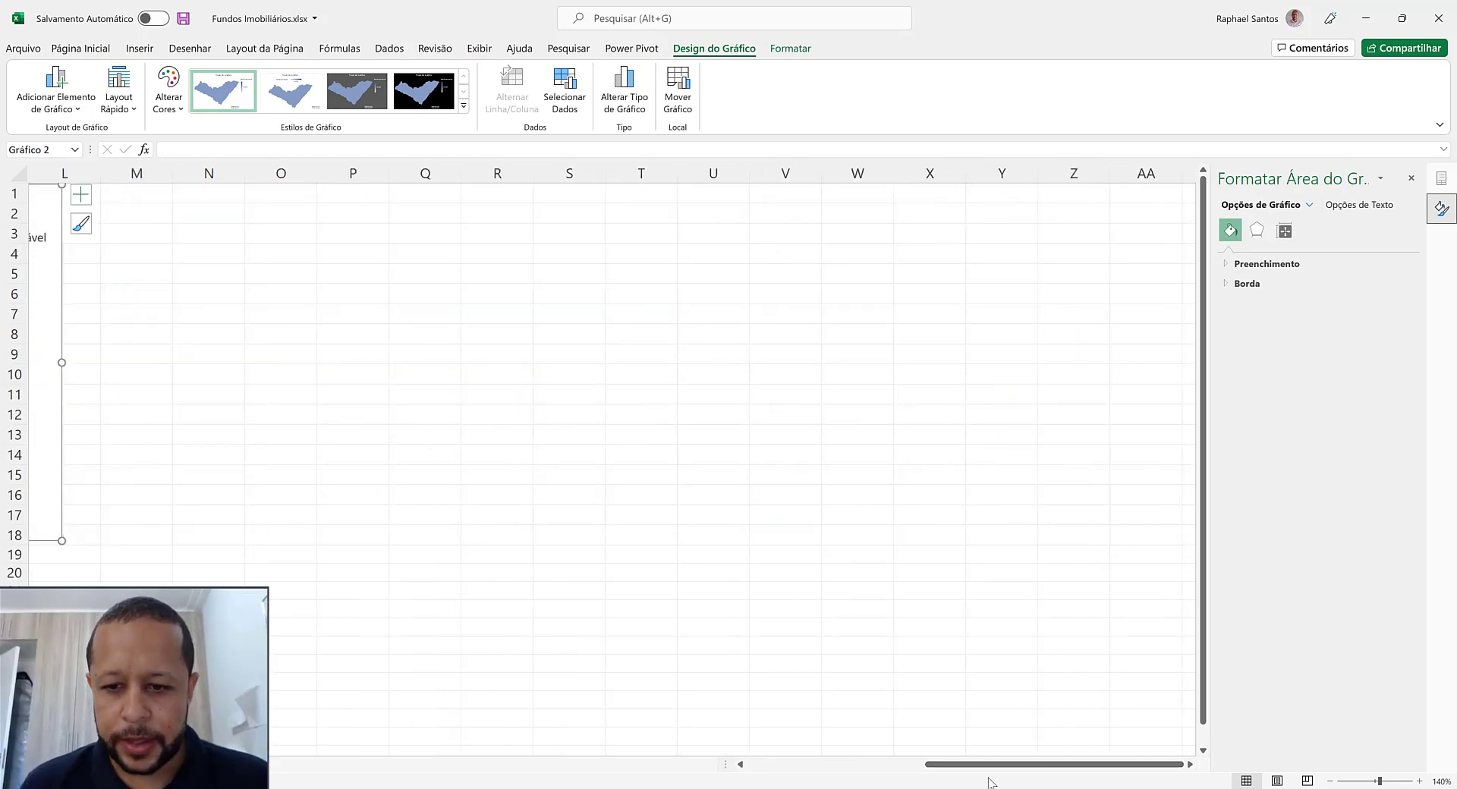
left_click_drag(998, 765, 824, 765)
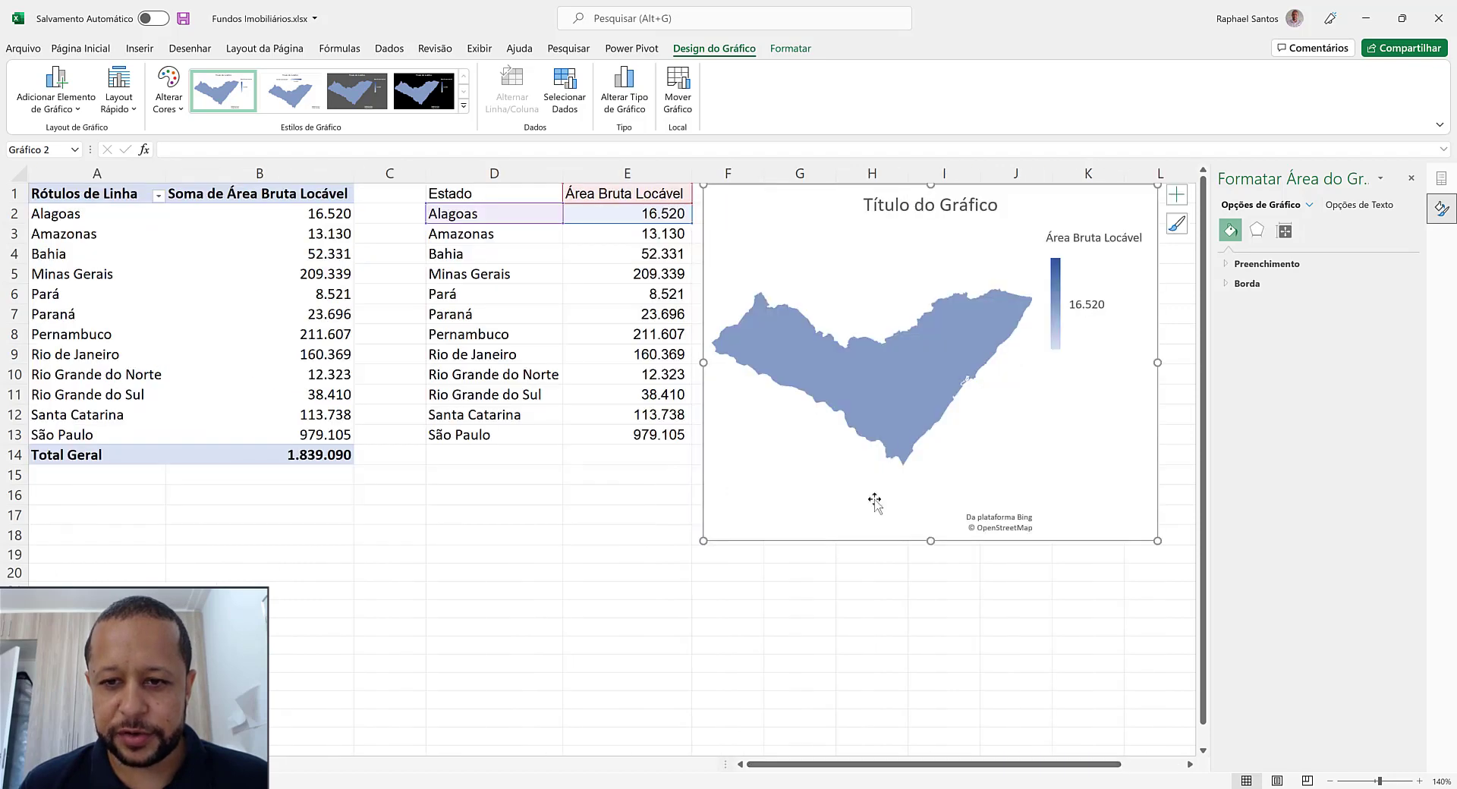
Set the map area (Área do mapa) of the Área Bruta Locável series to País/Região
left_click(888, 389)
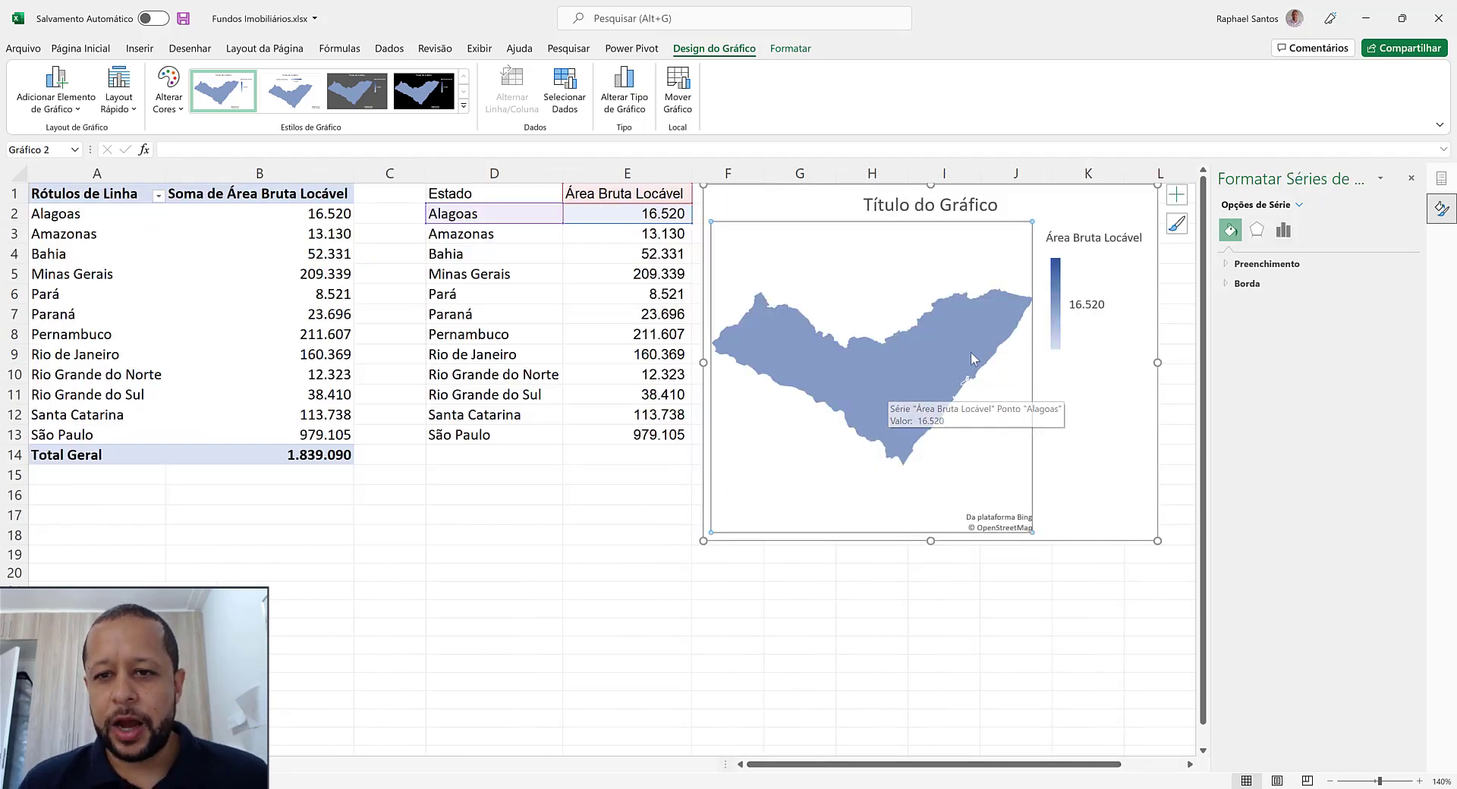
left_click(911, 361)
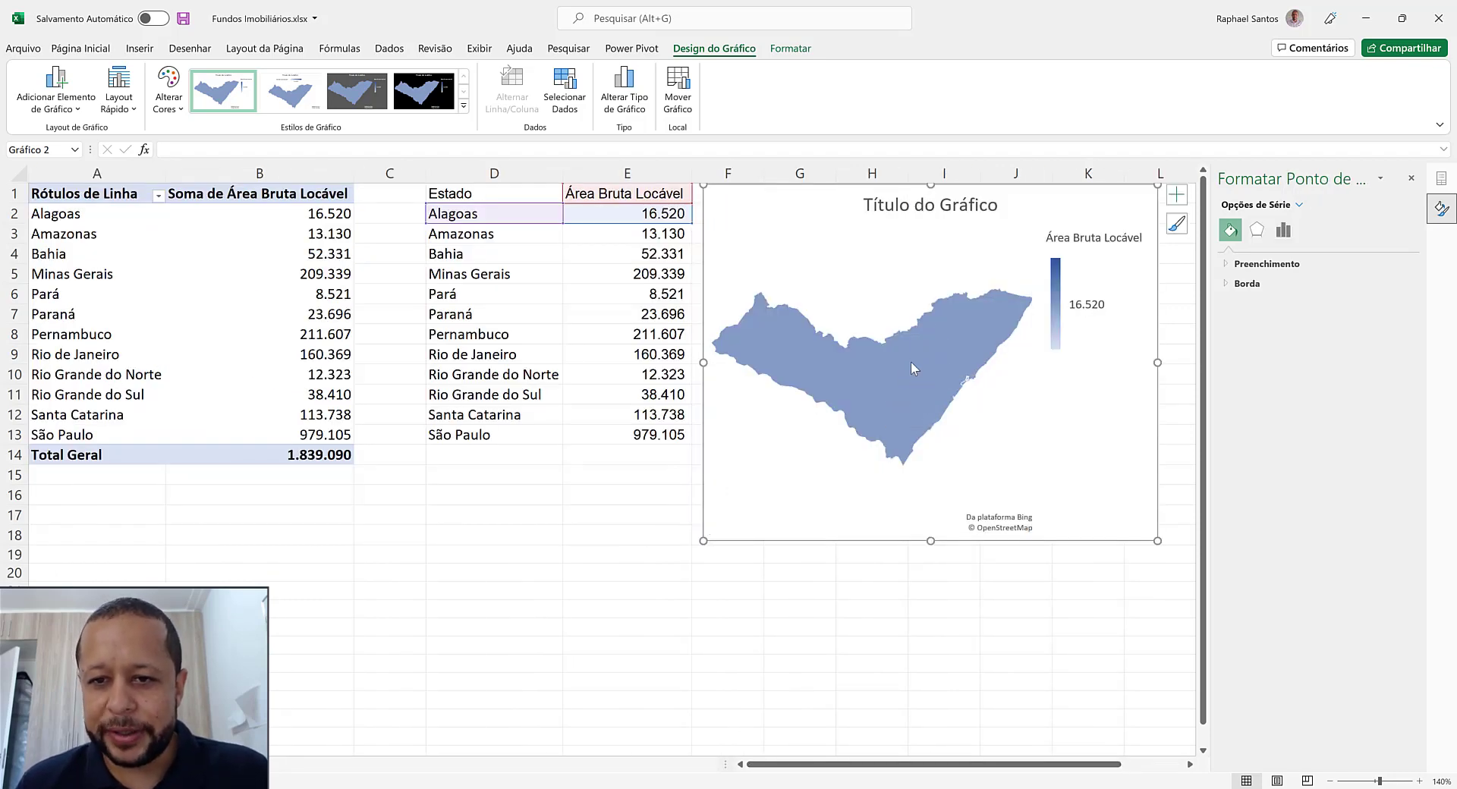
left_click(1116, 341)
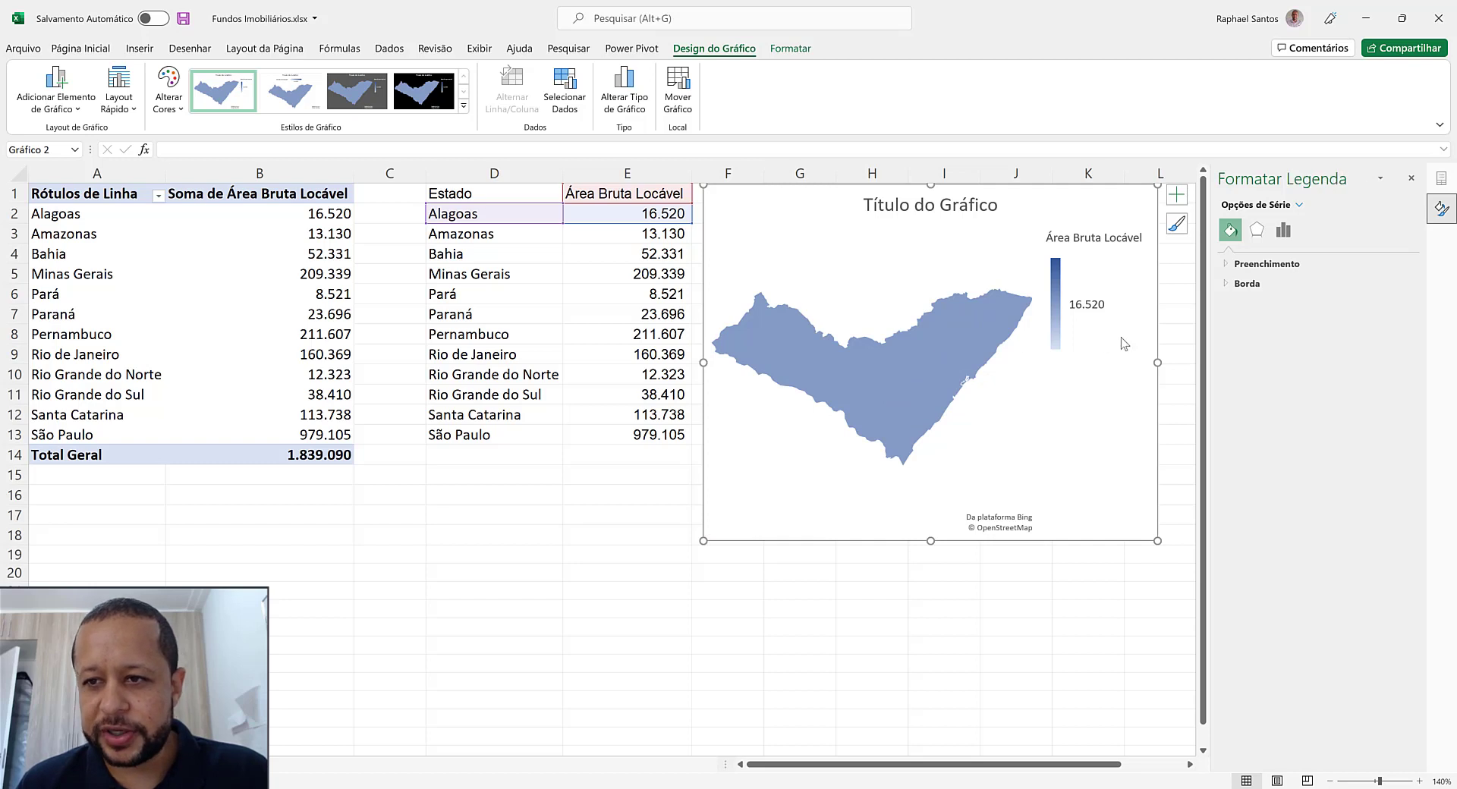
left_click(865, 212)
left_click(882, 375)
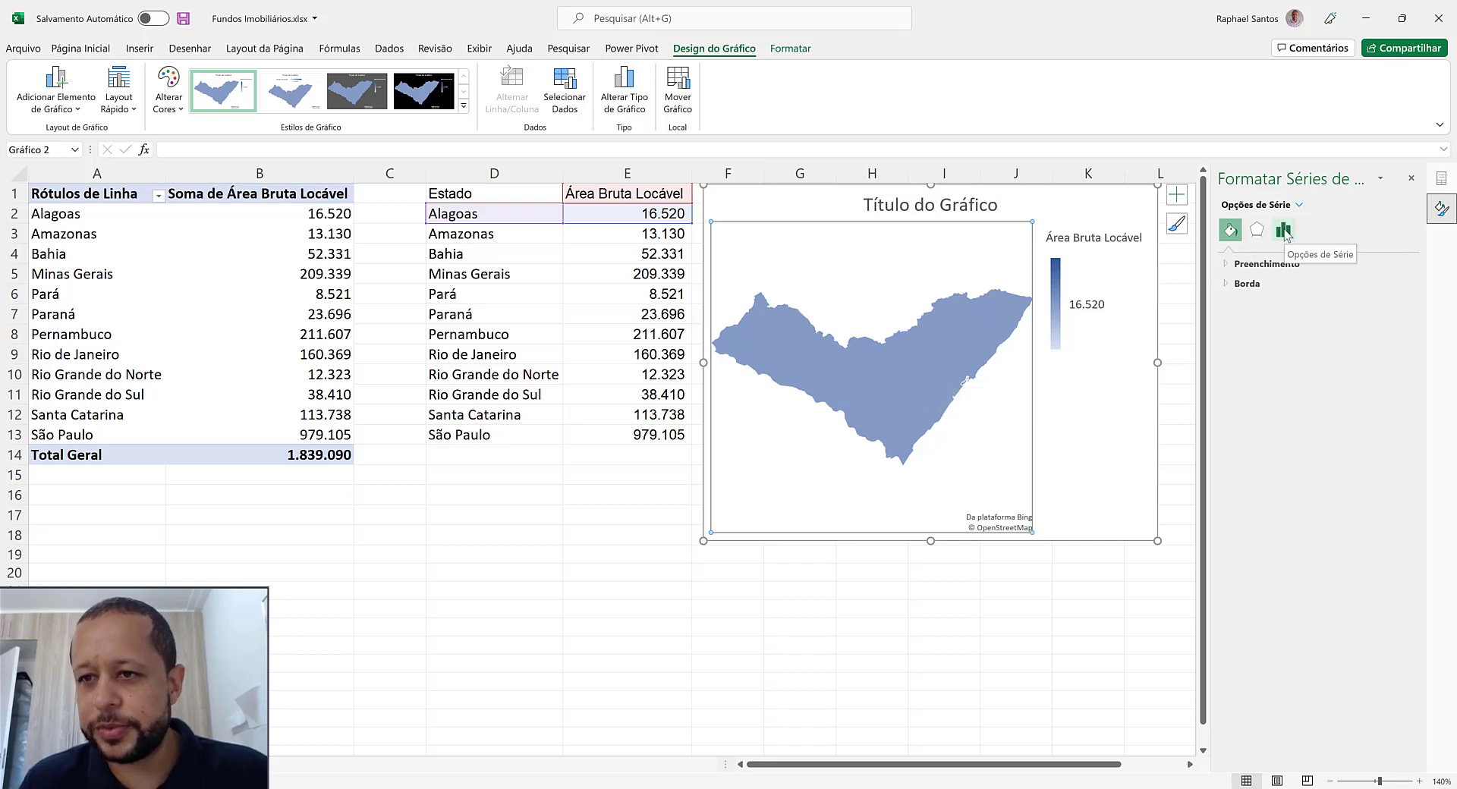
left_click(1284, 232)
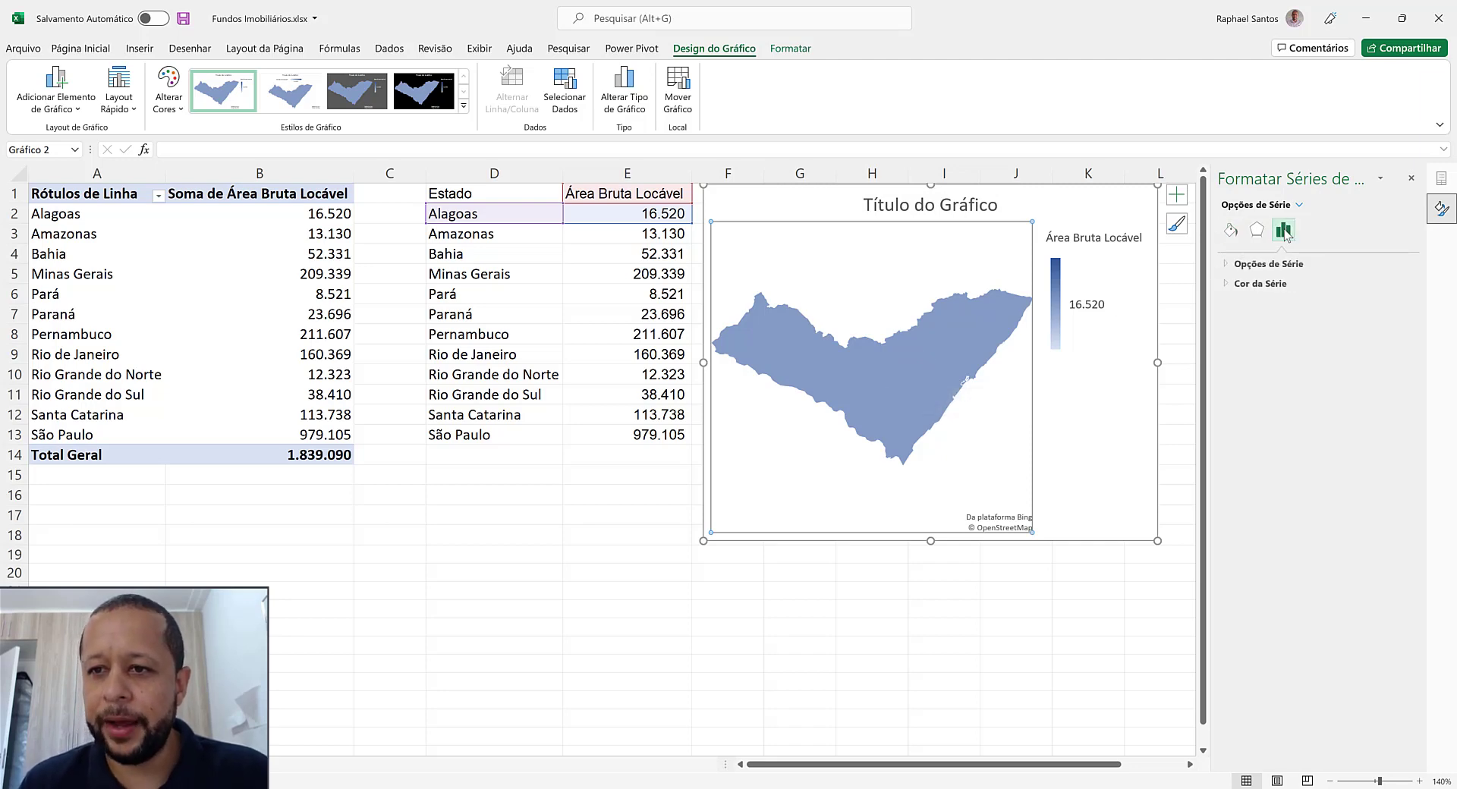
left_click(1229, 265)
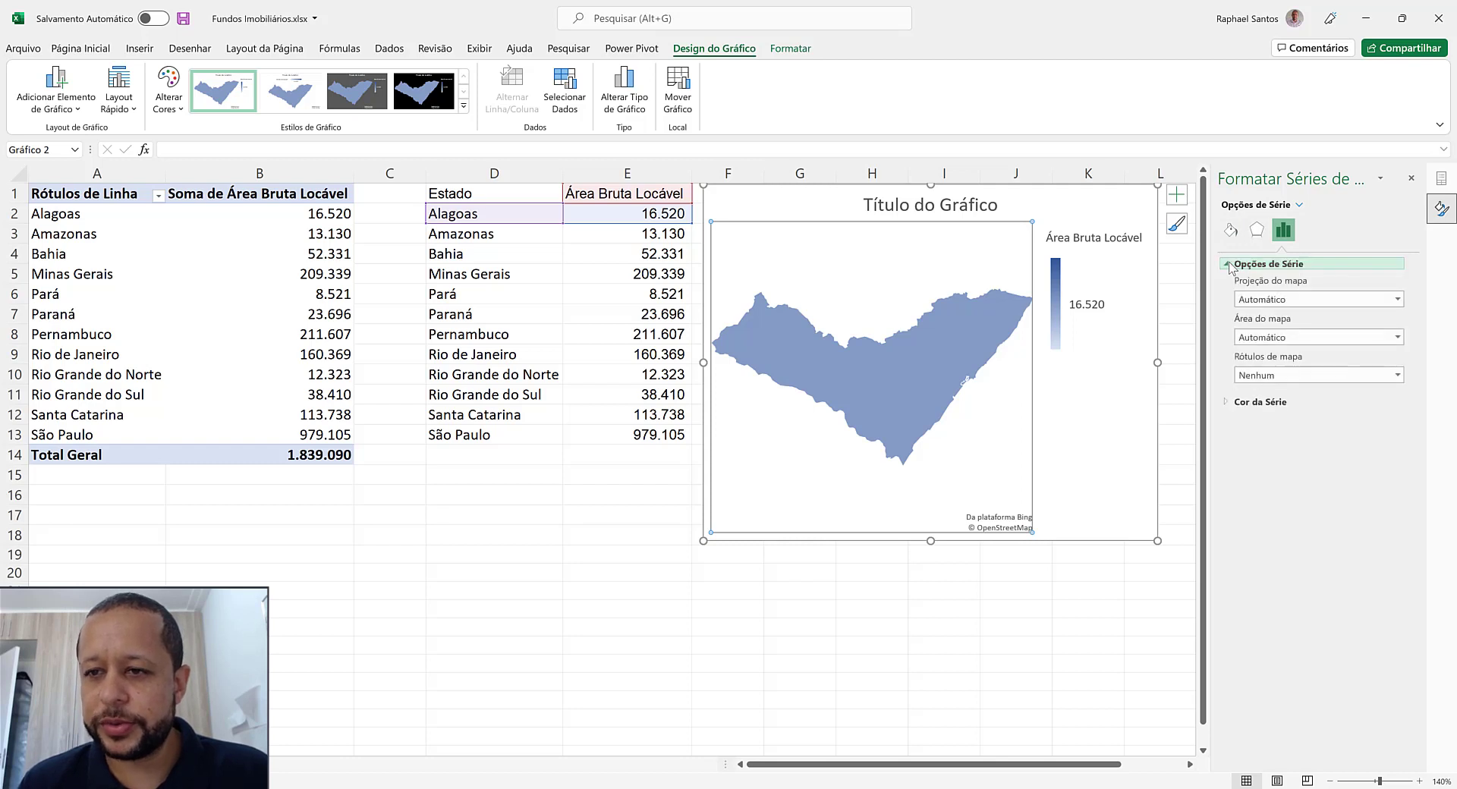
left_click(1292, 345)
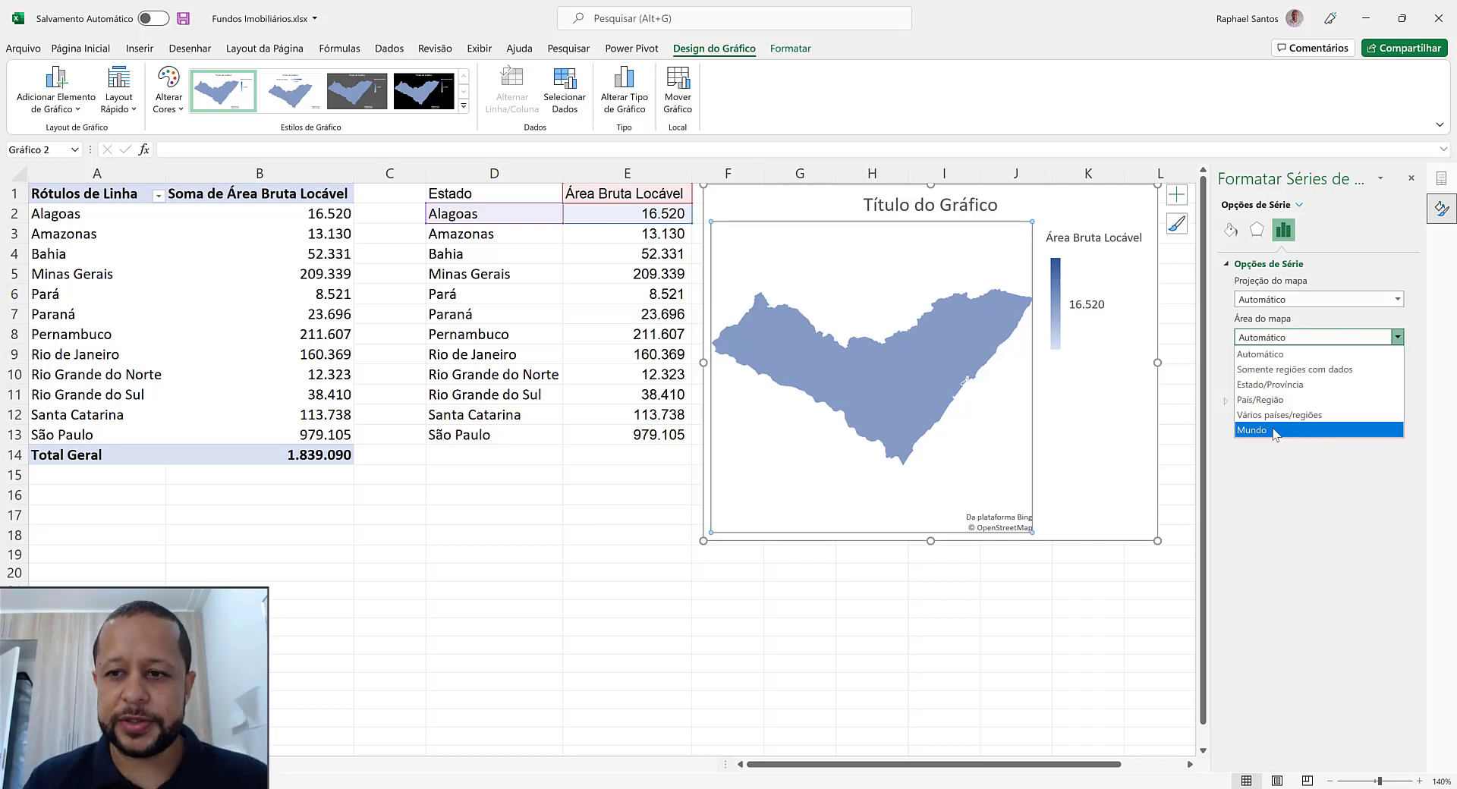
left_click(1264, 399)
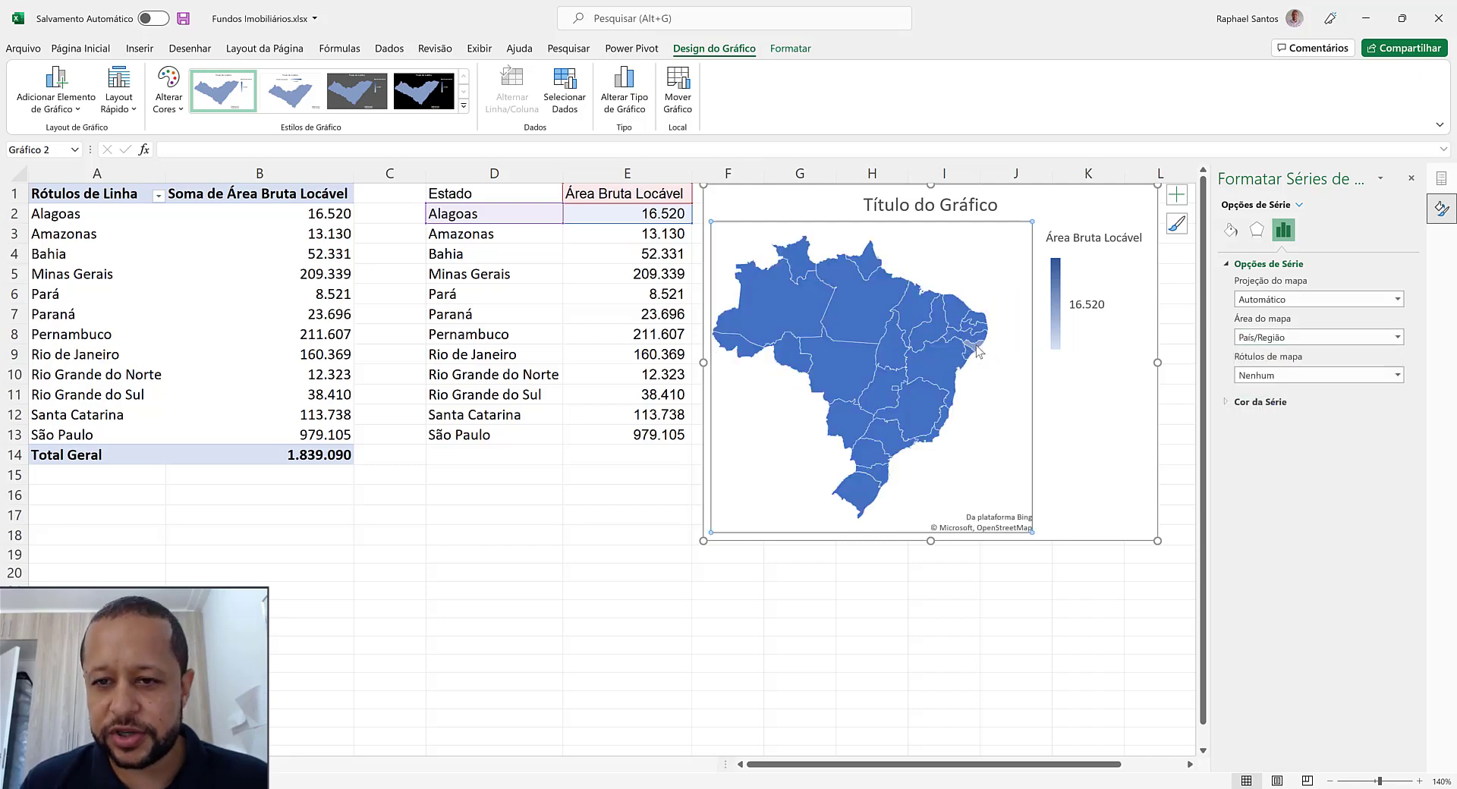
Extend the chart's source data range from row 2 down to row 13, covering all states in D2:E13
mouse_move(977, 350)
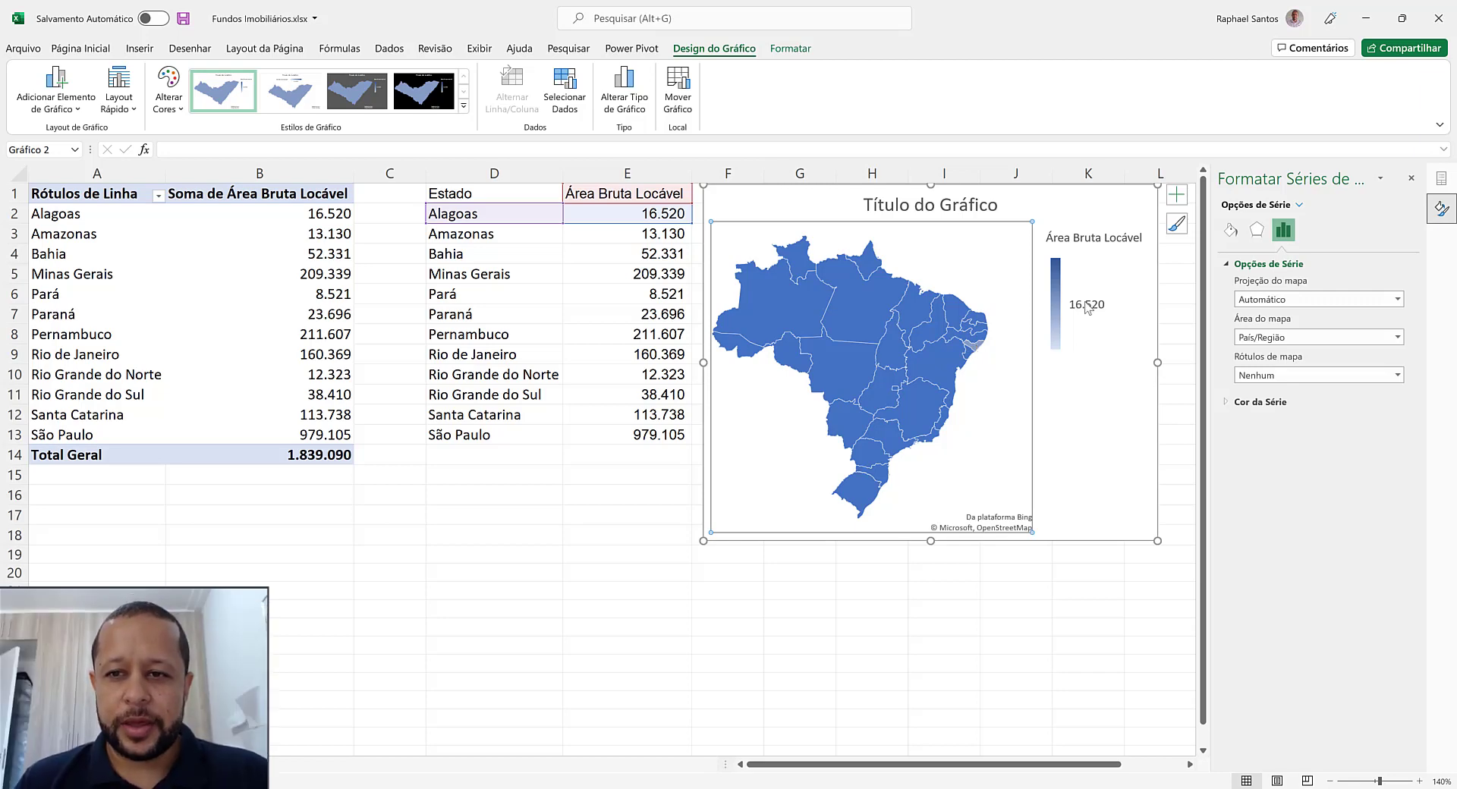
mouse_move(1087, 307)
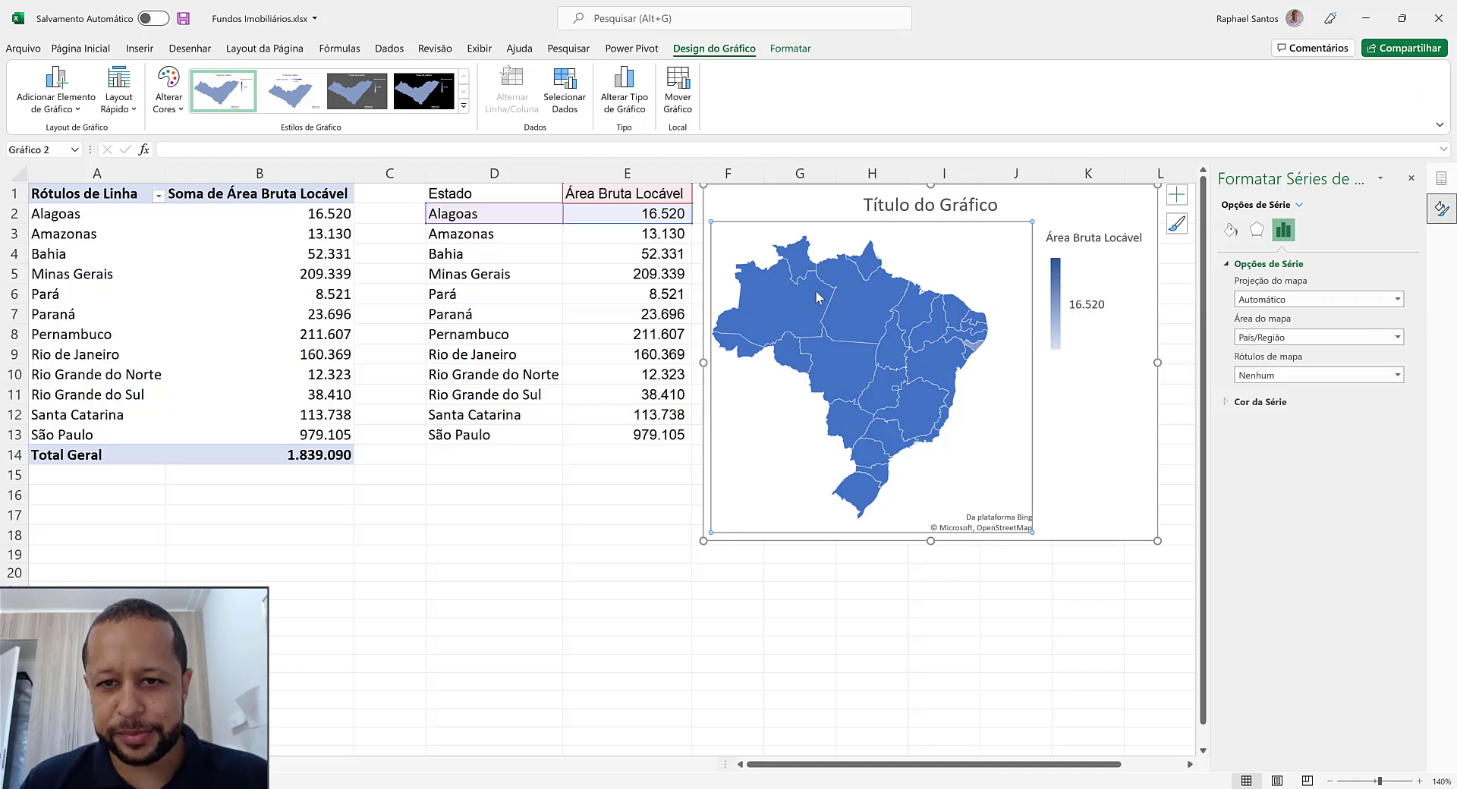
mouse_move(867, 489)
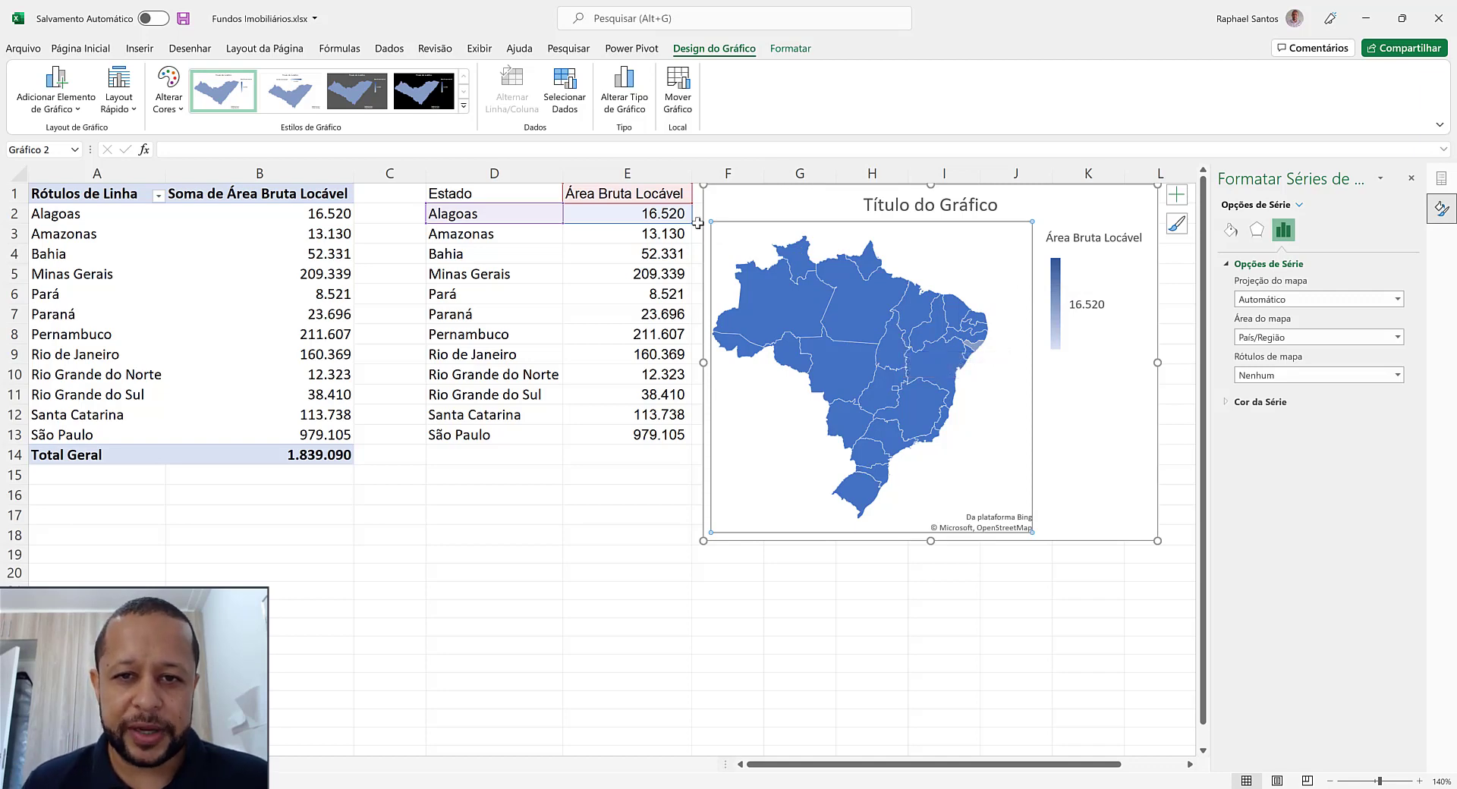
left_click_drag(693, 223, 671, 438)
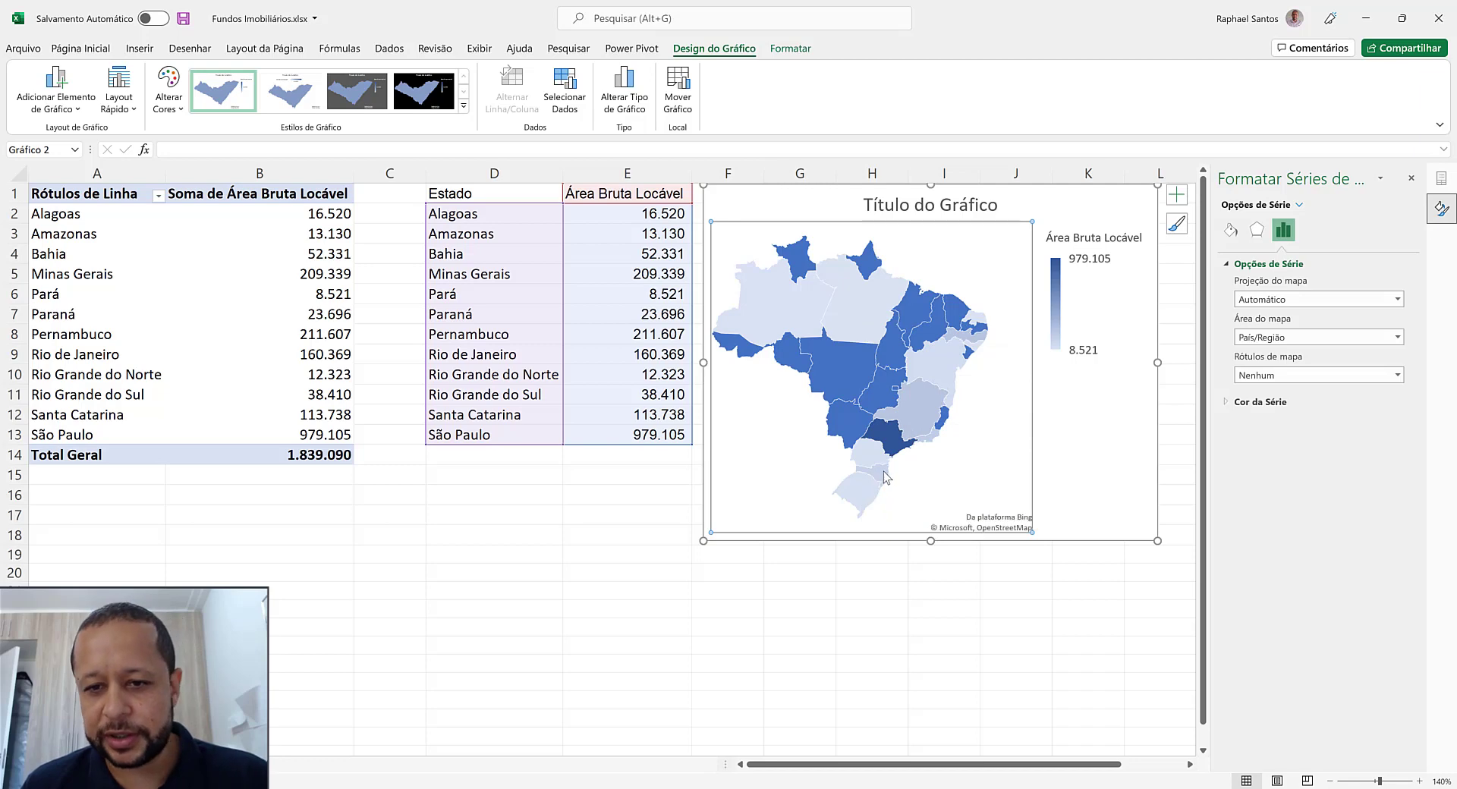
Give the map's data series a solid white fill so states without data lose their blue colouring
mouse_move(867, 457)
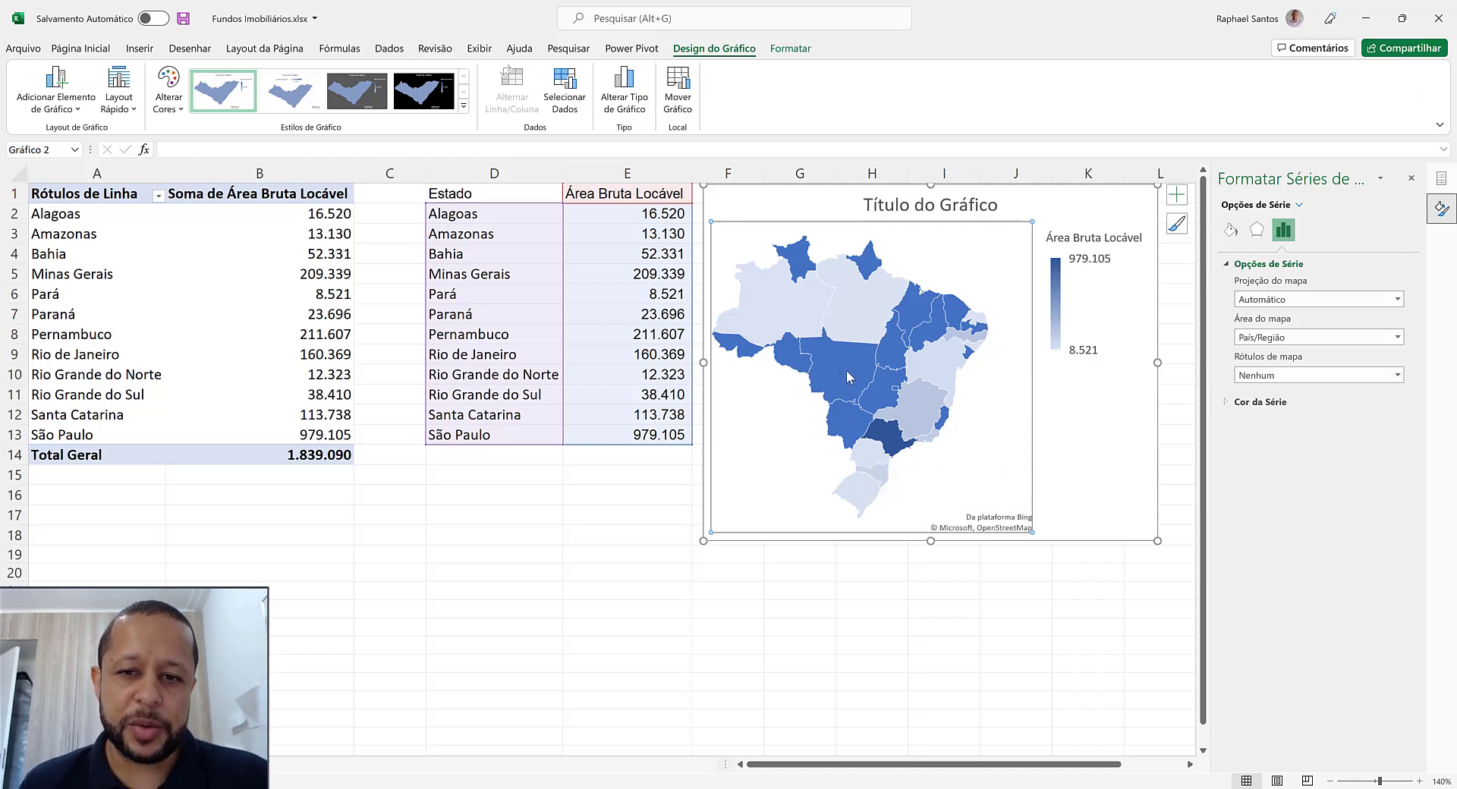
mouse_move(853, 429)
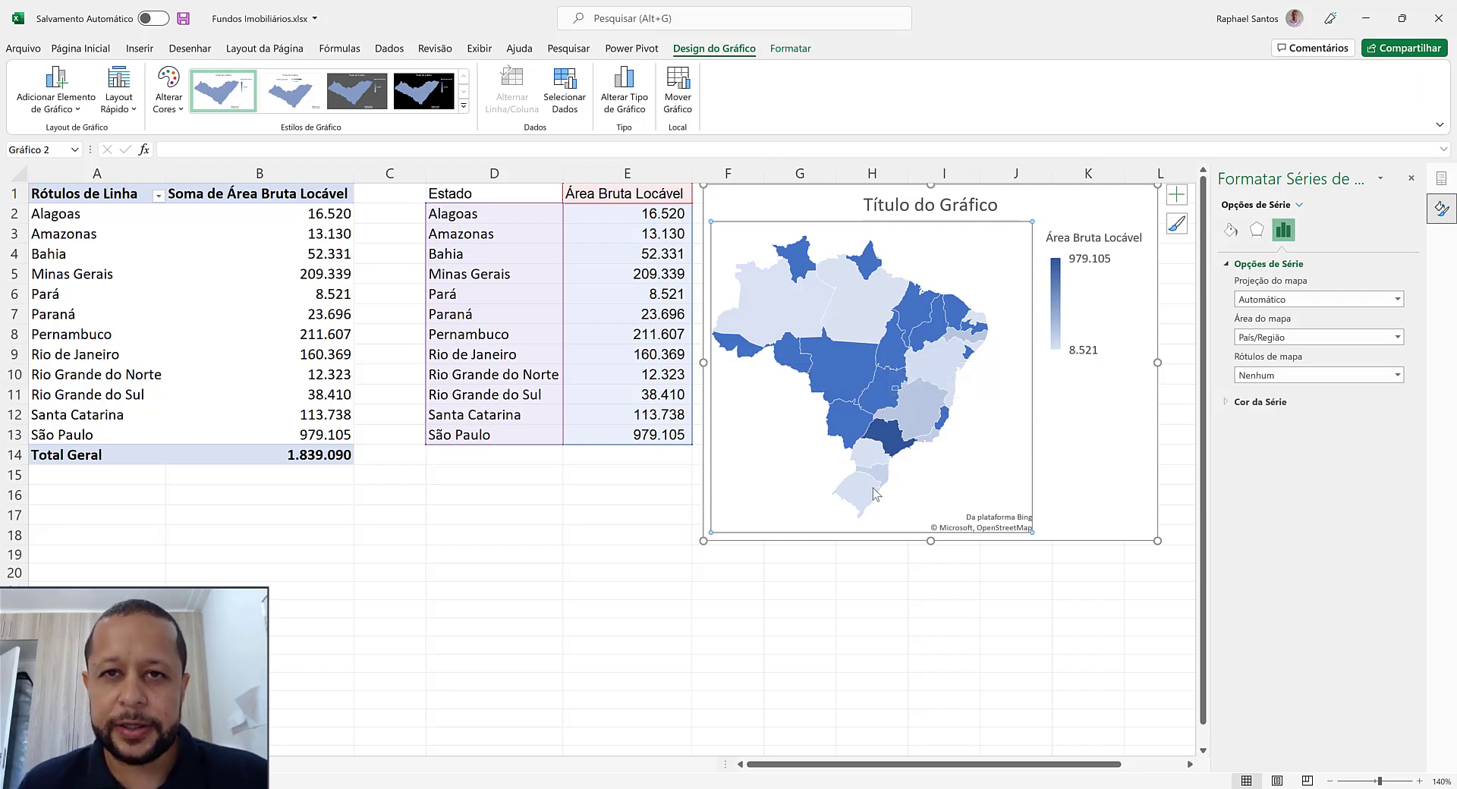
mouse_move(875, 492)
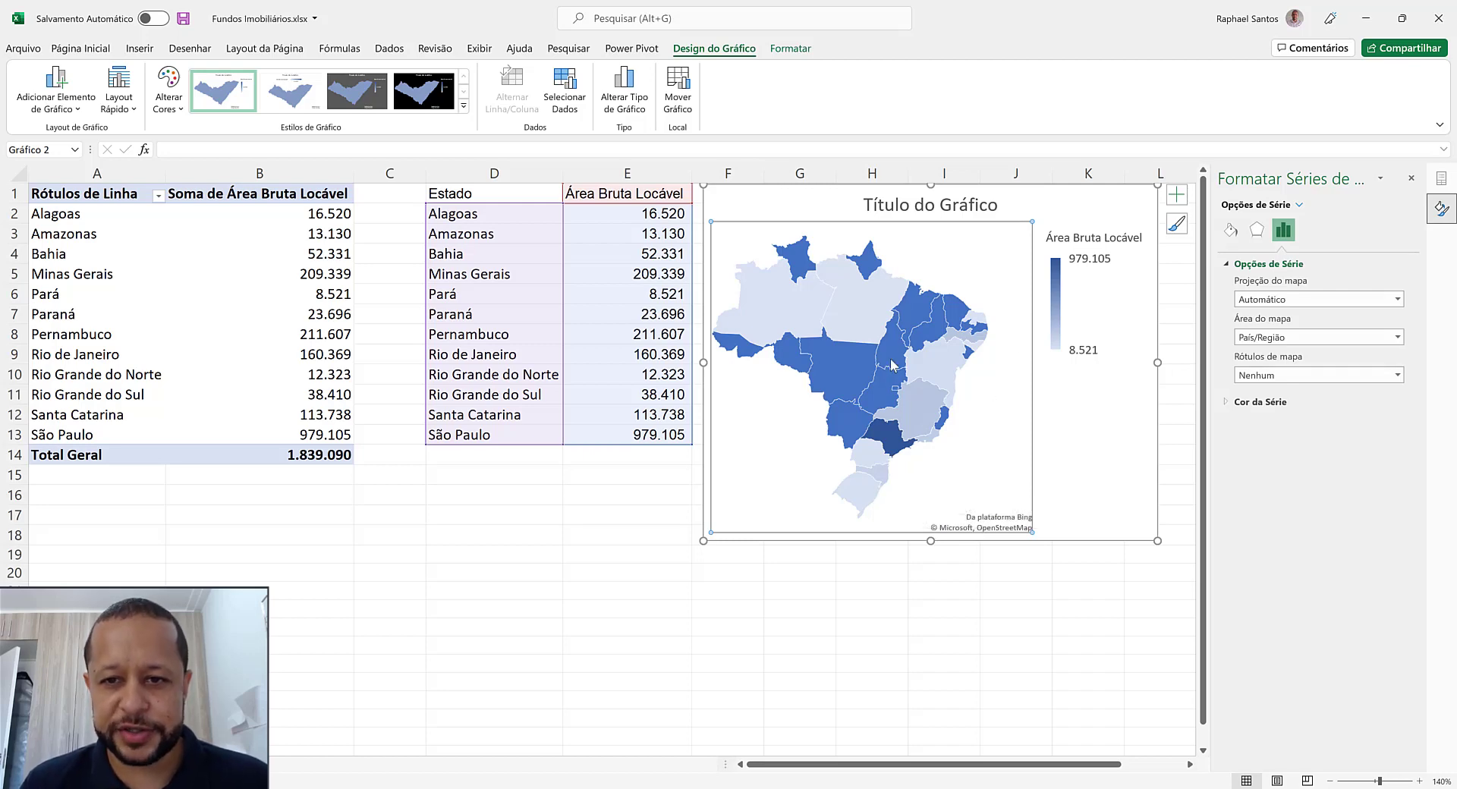
left_click(870, 315)
left_click(901, 383)
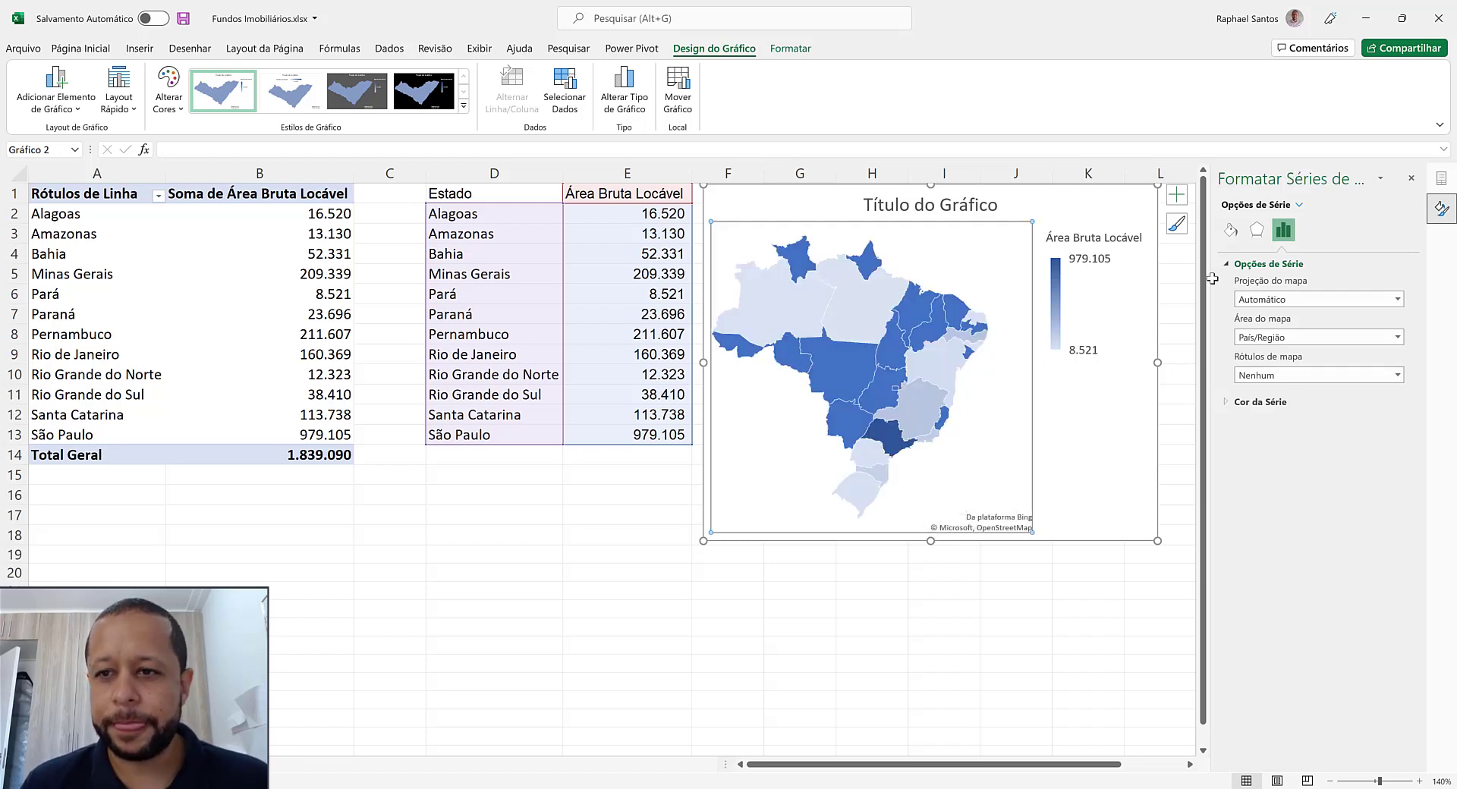
left_click(1231, 230)
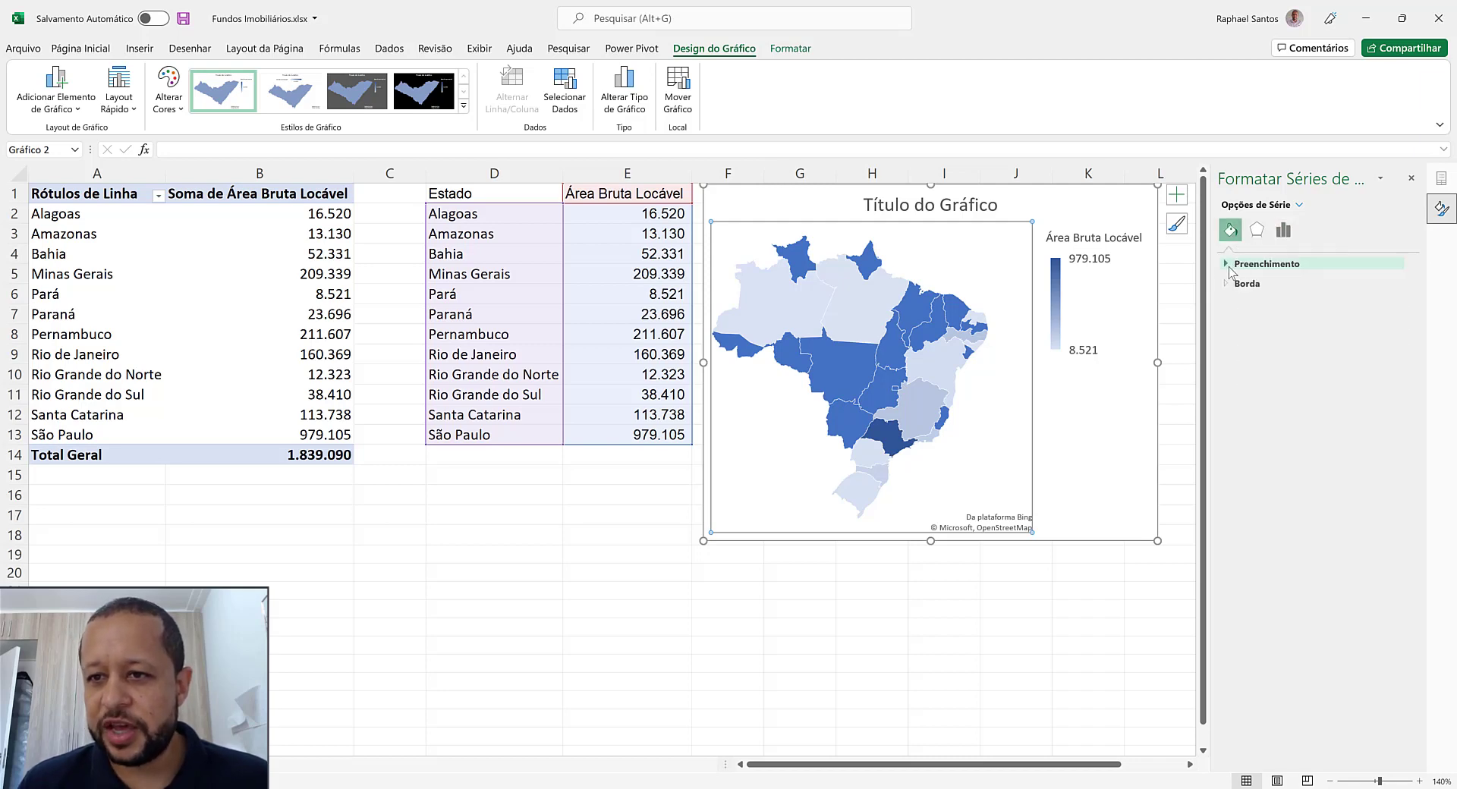
left_click(1231, 265)
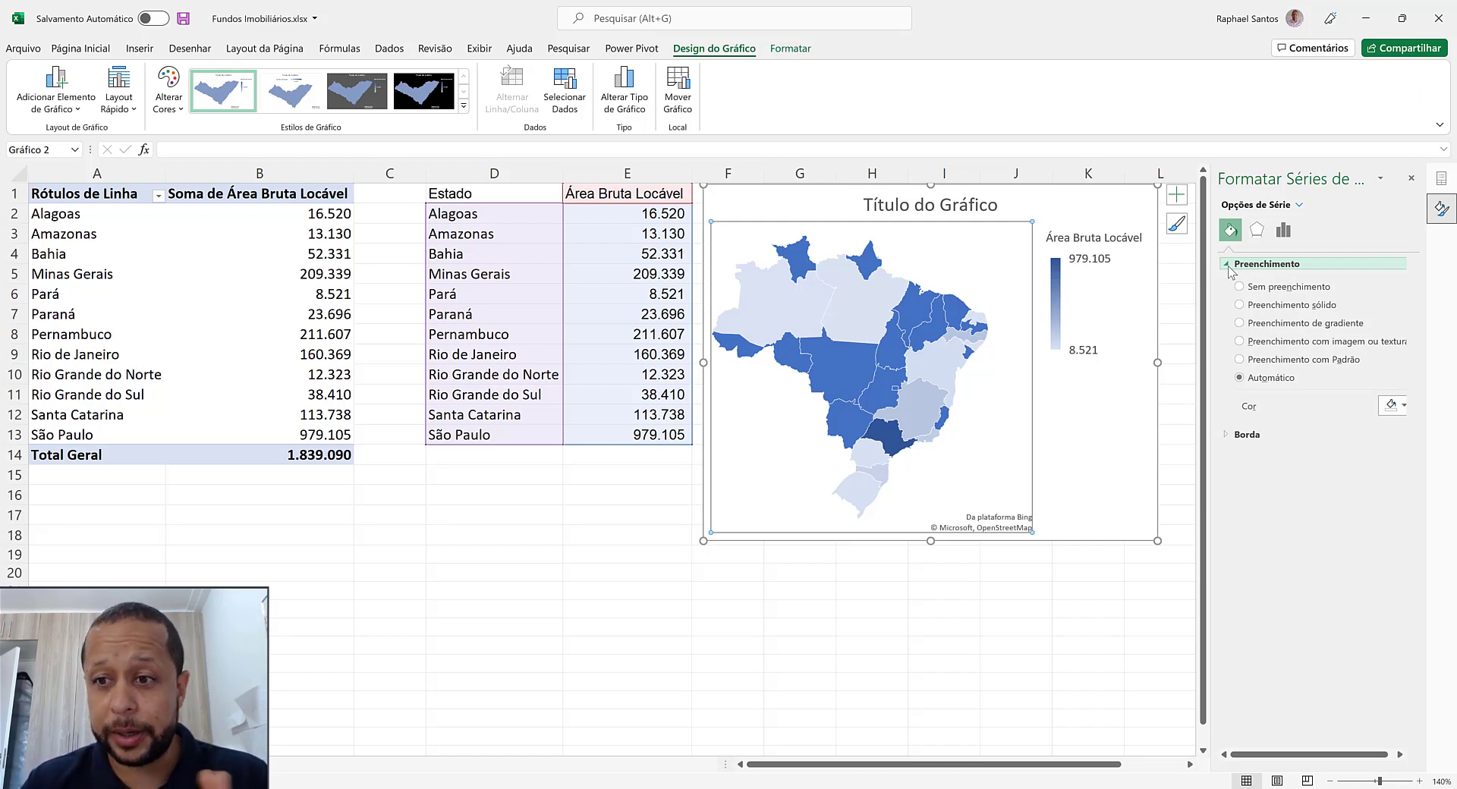
left_click(1275, 305)
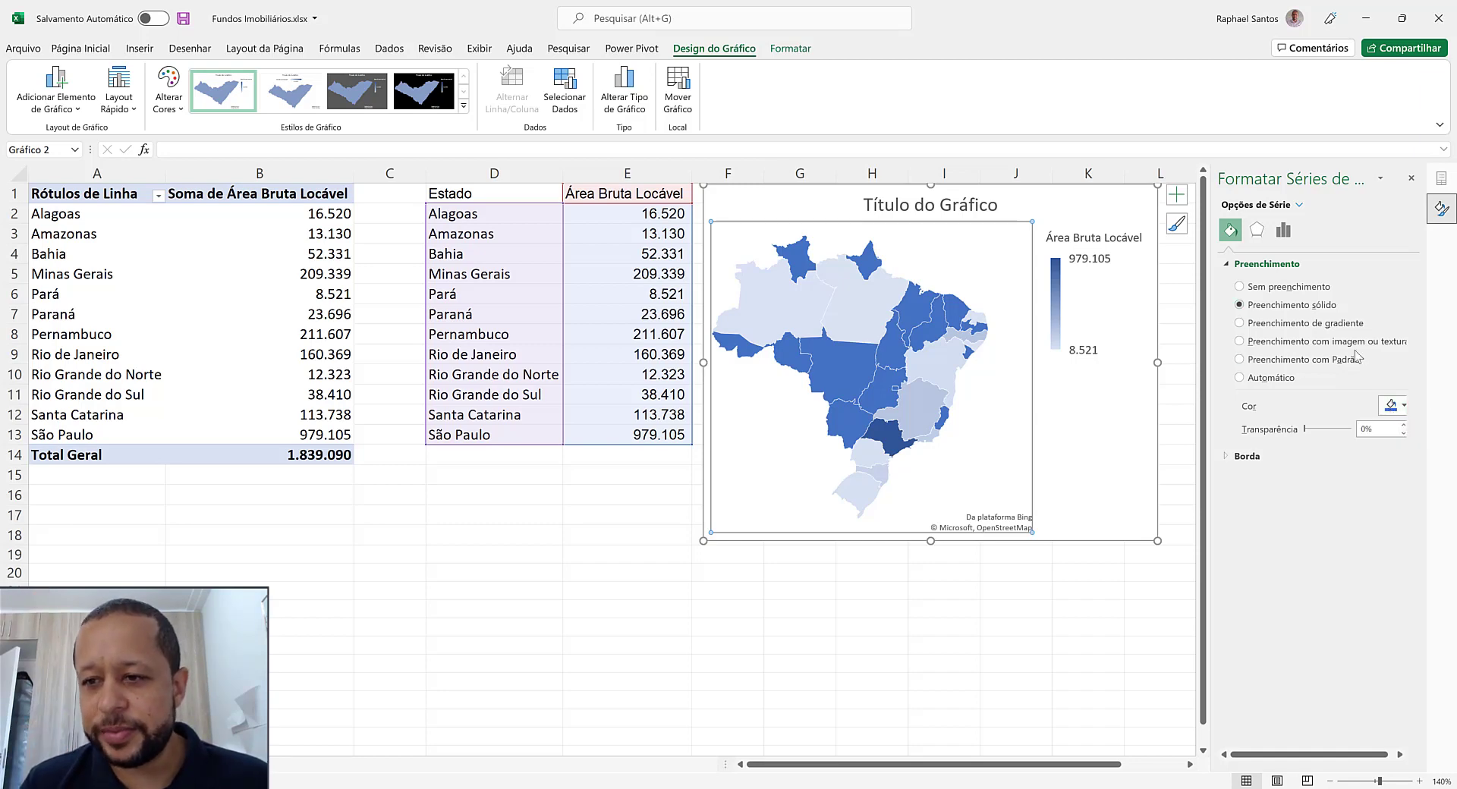
left_click(1397, 404)
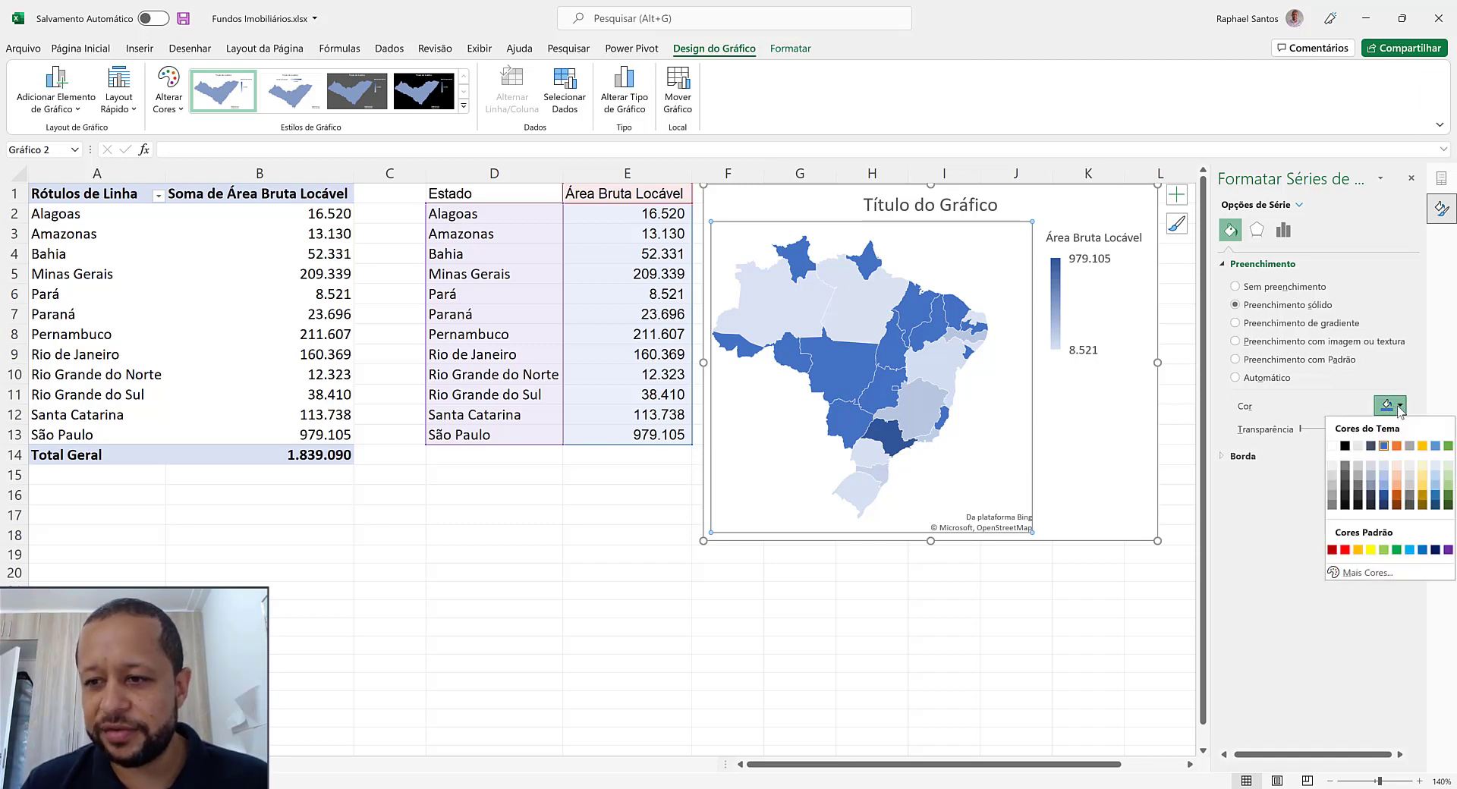
left_click(1332, 446)
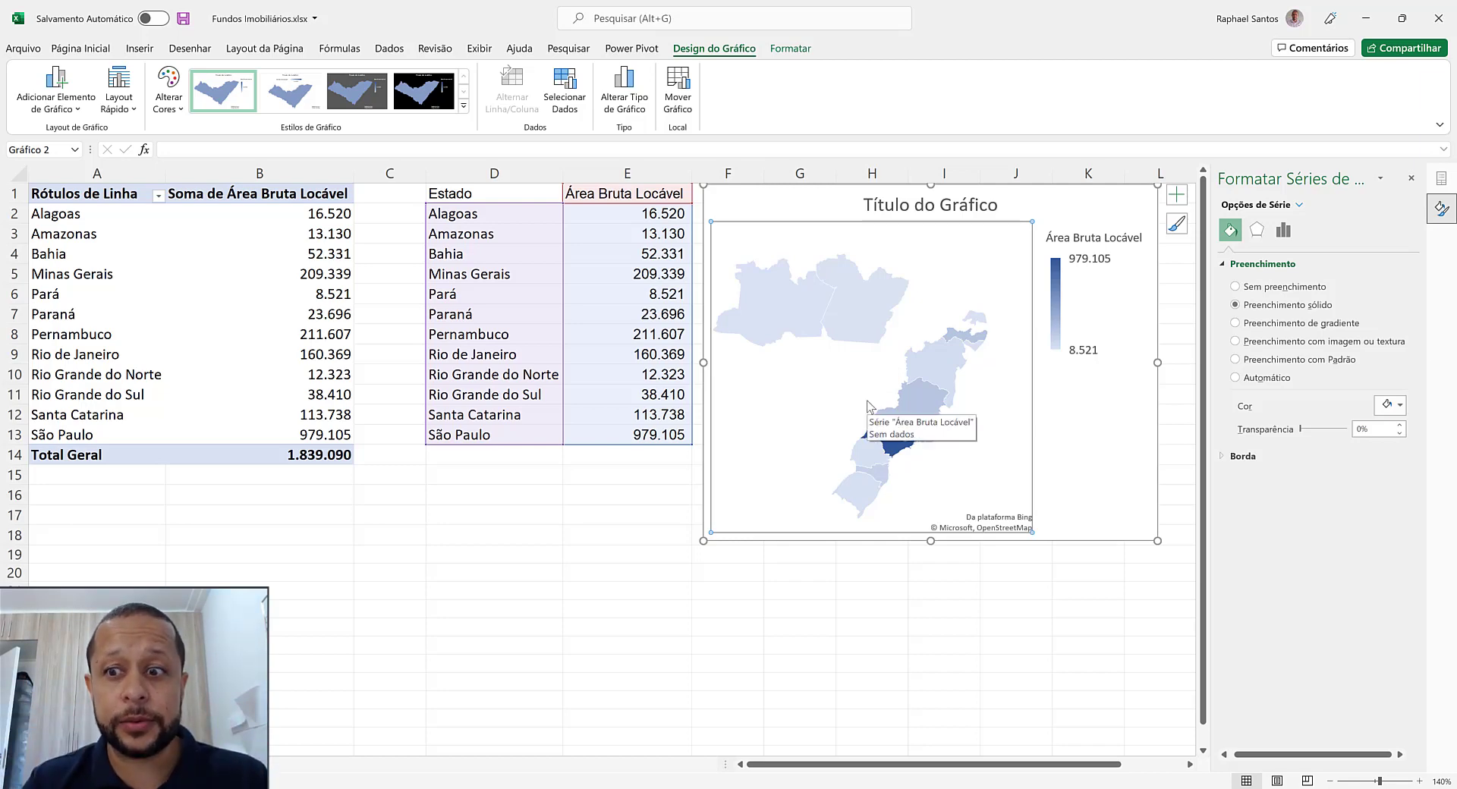
Outline the states on the map with a solid grey border line
left_click(1243, 459)
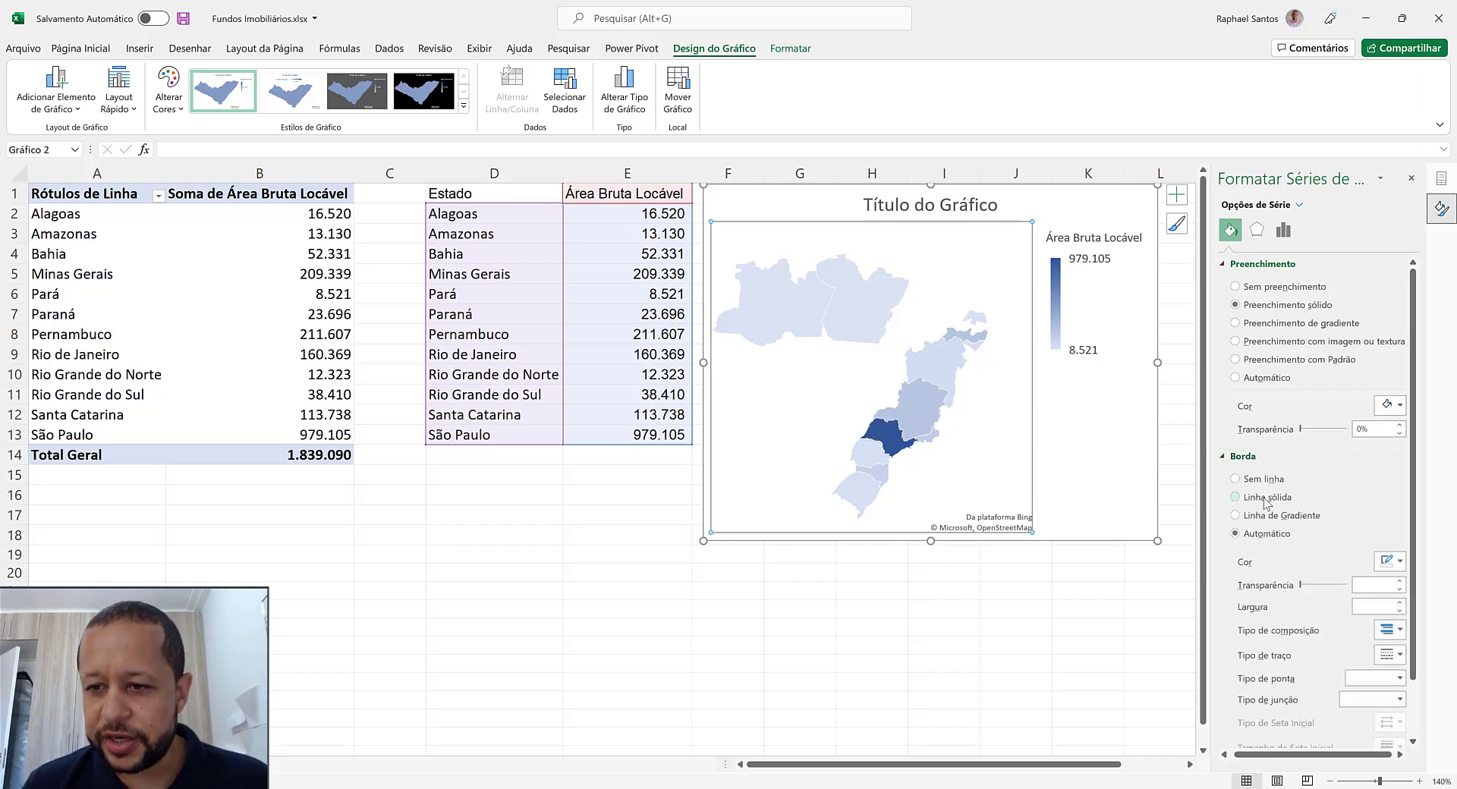
left_click(1235, 497)
left_click(1387, 561)
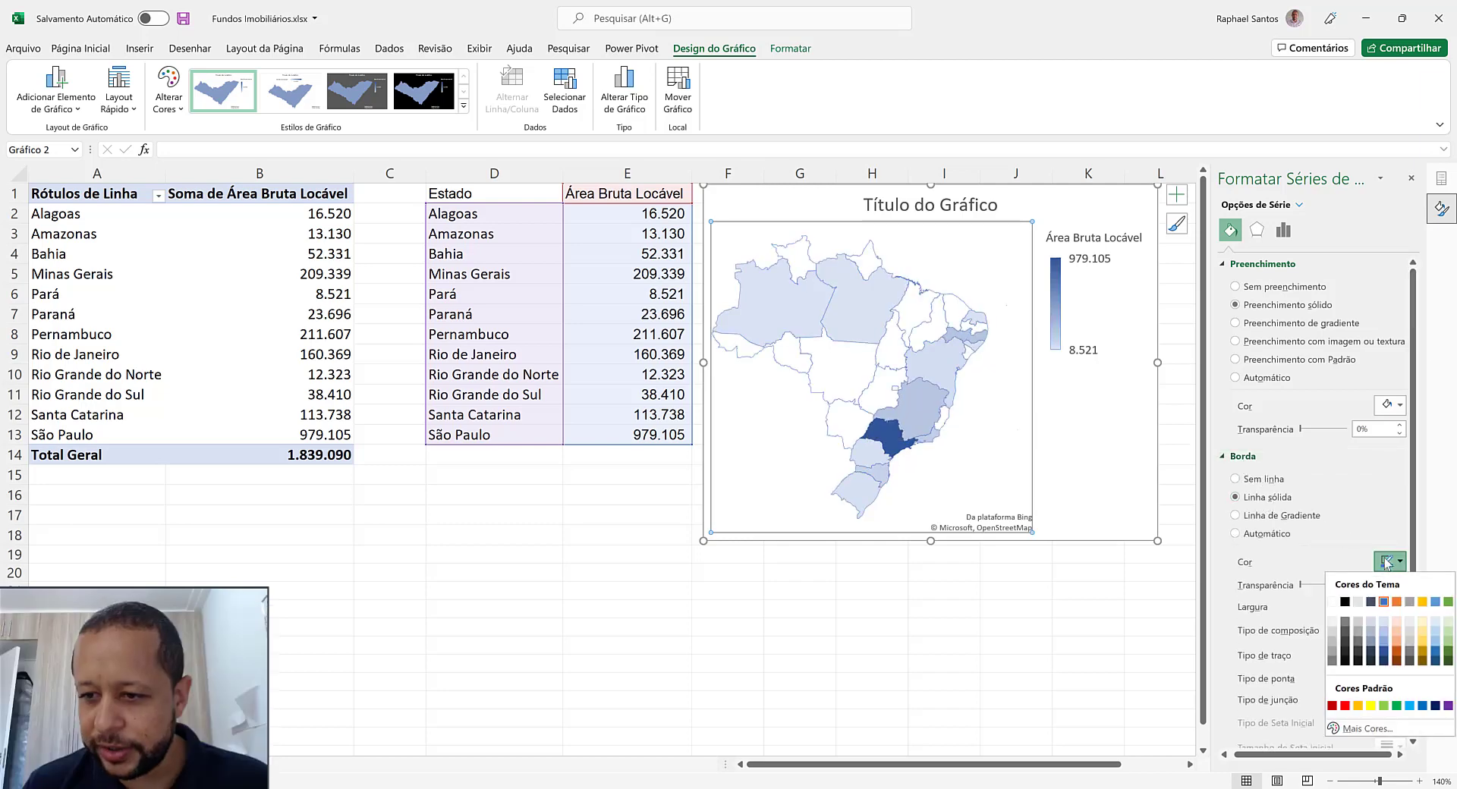
left_click(1334, 654)
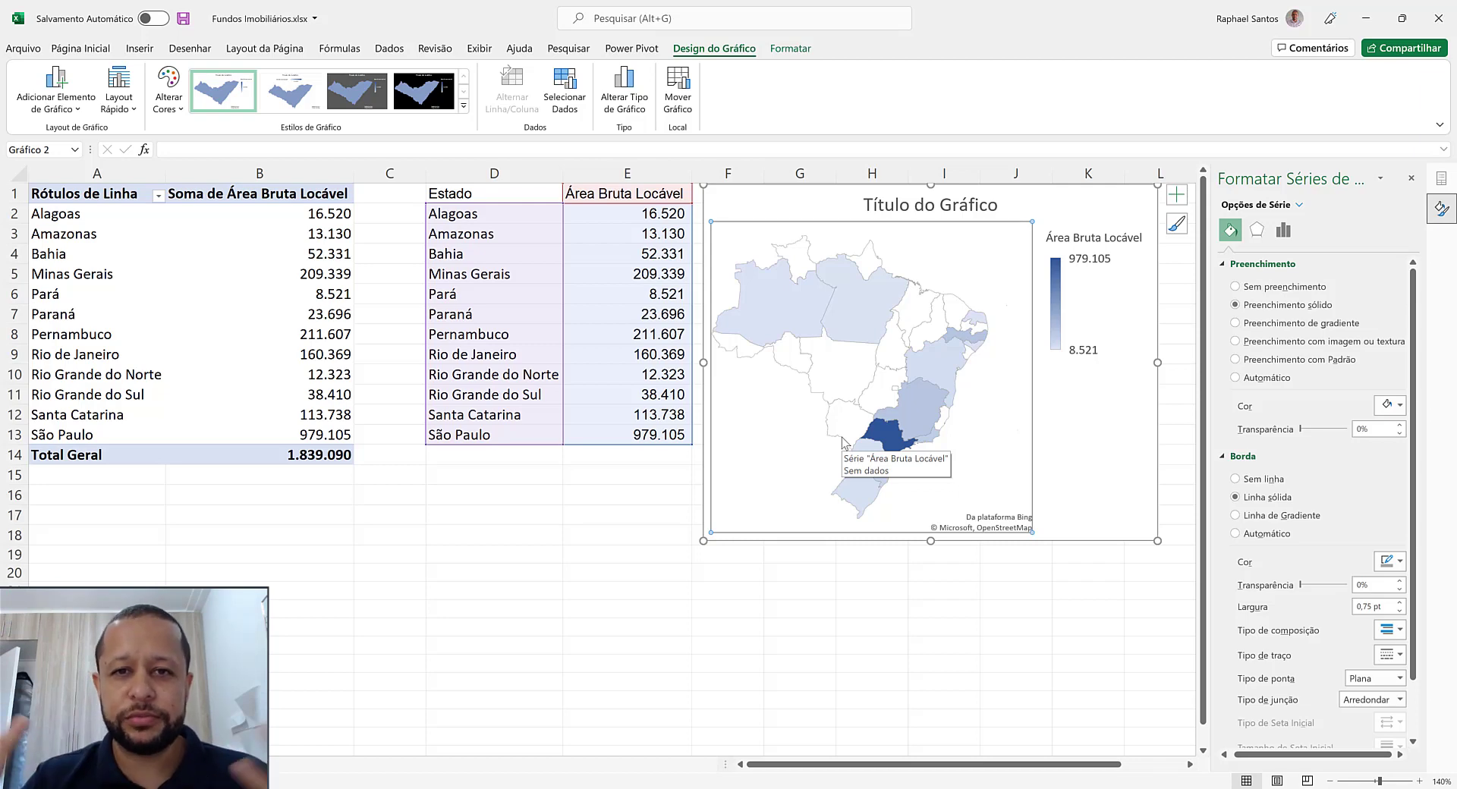
left_click(636, 512)
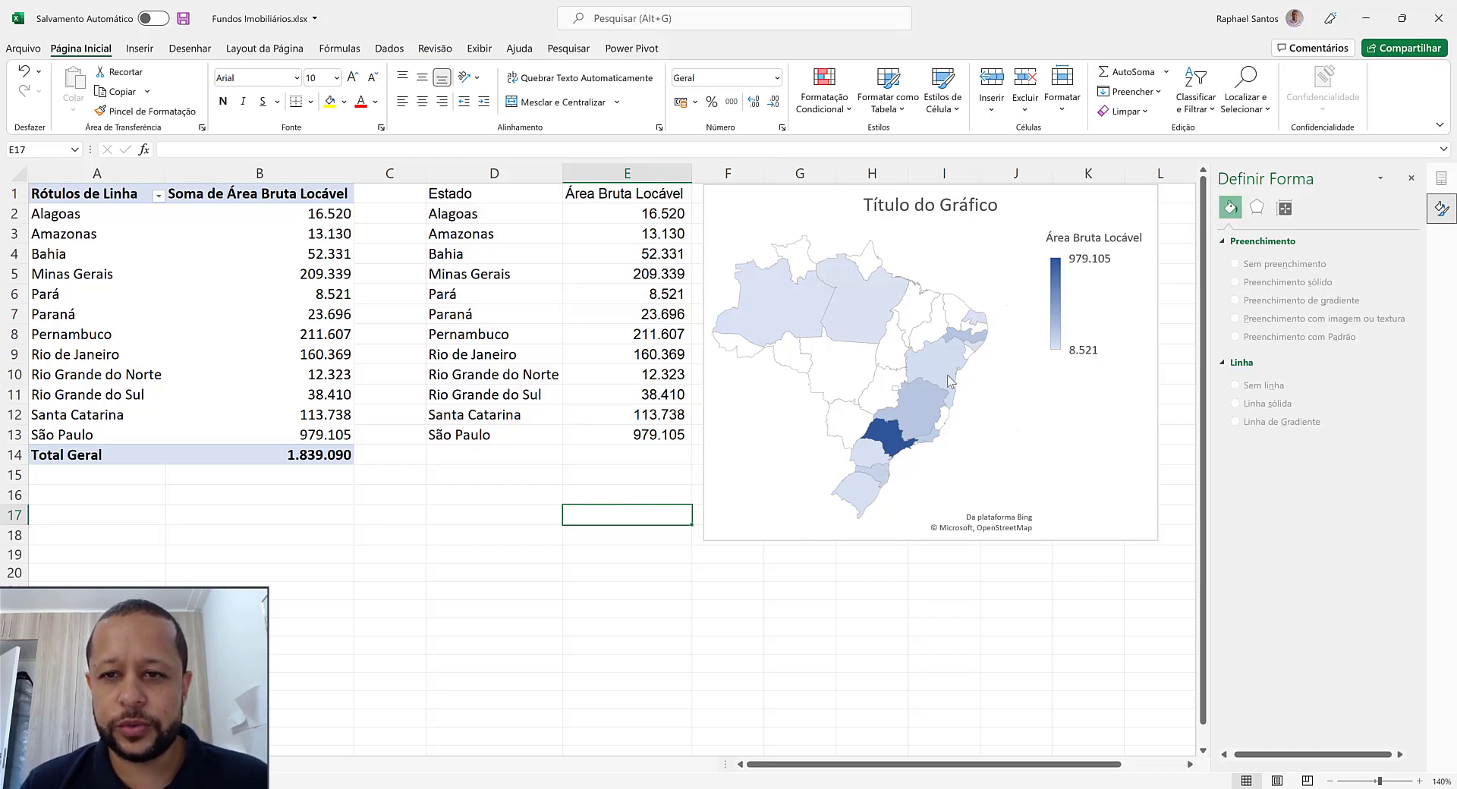
Disable automatic column-width adjustment on update in the pivot table's options
mouse_move(954, 342)
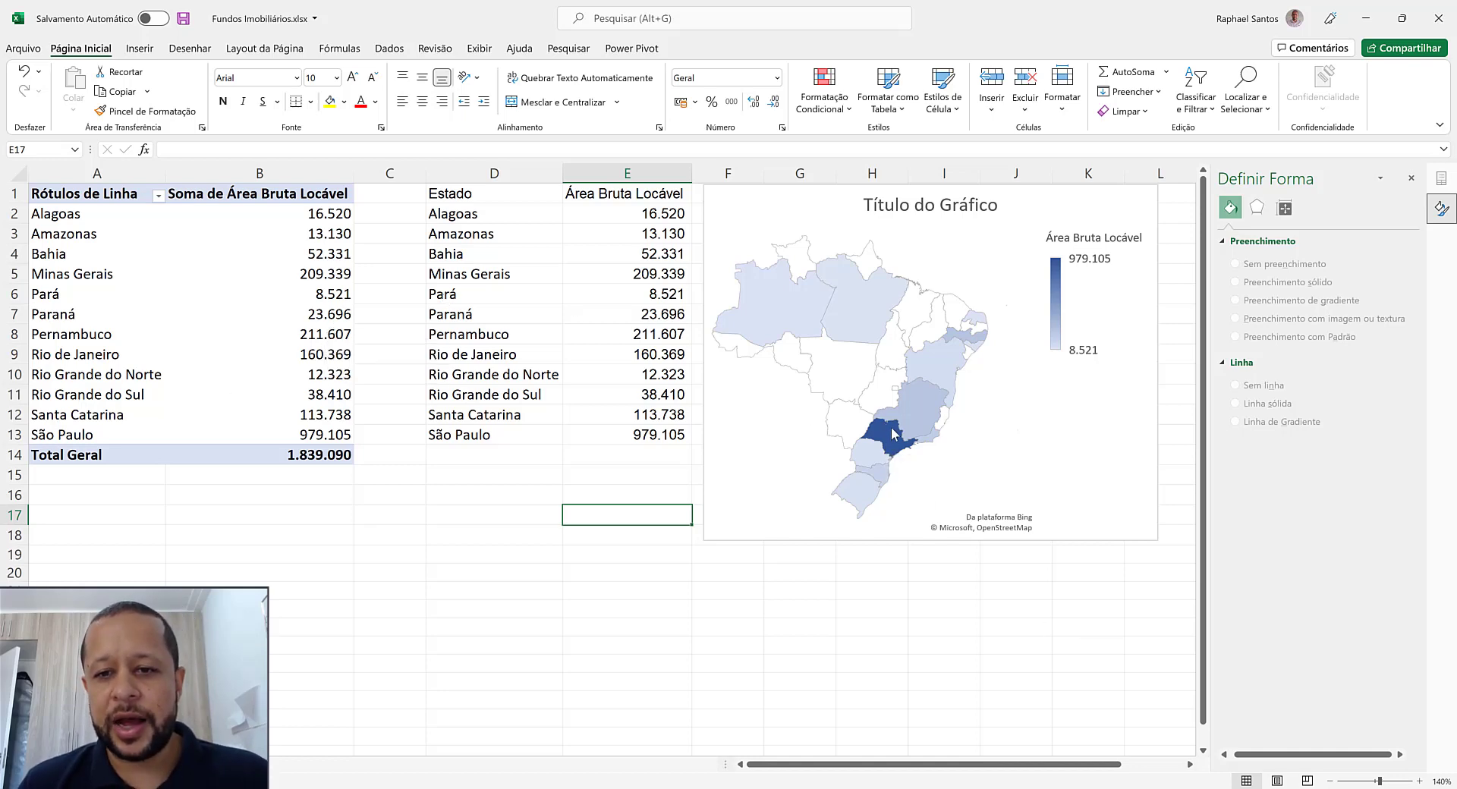
mouse_move(892, 443)
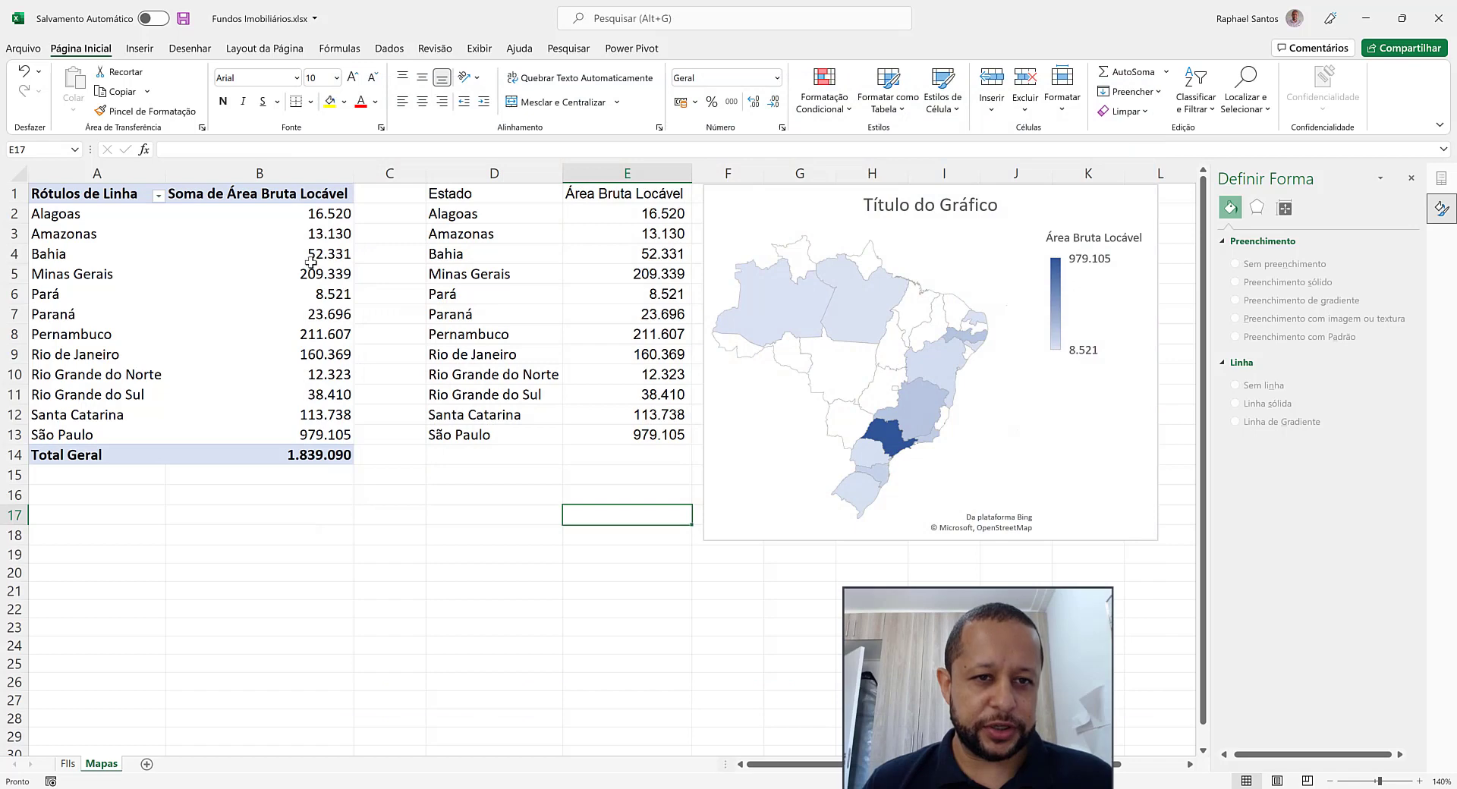
left_click(318, 255)
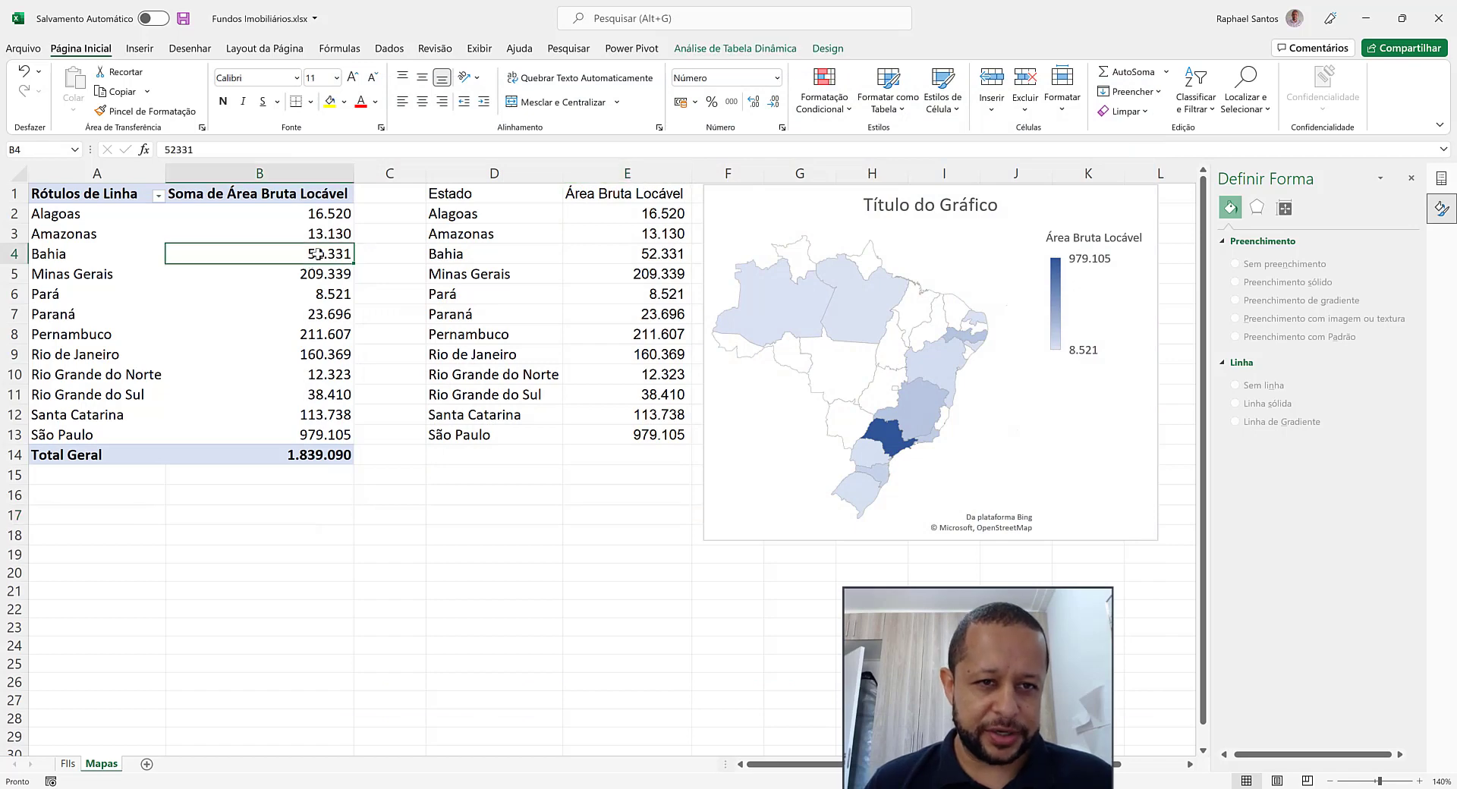
right_click(318, 254)
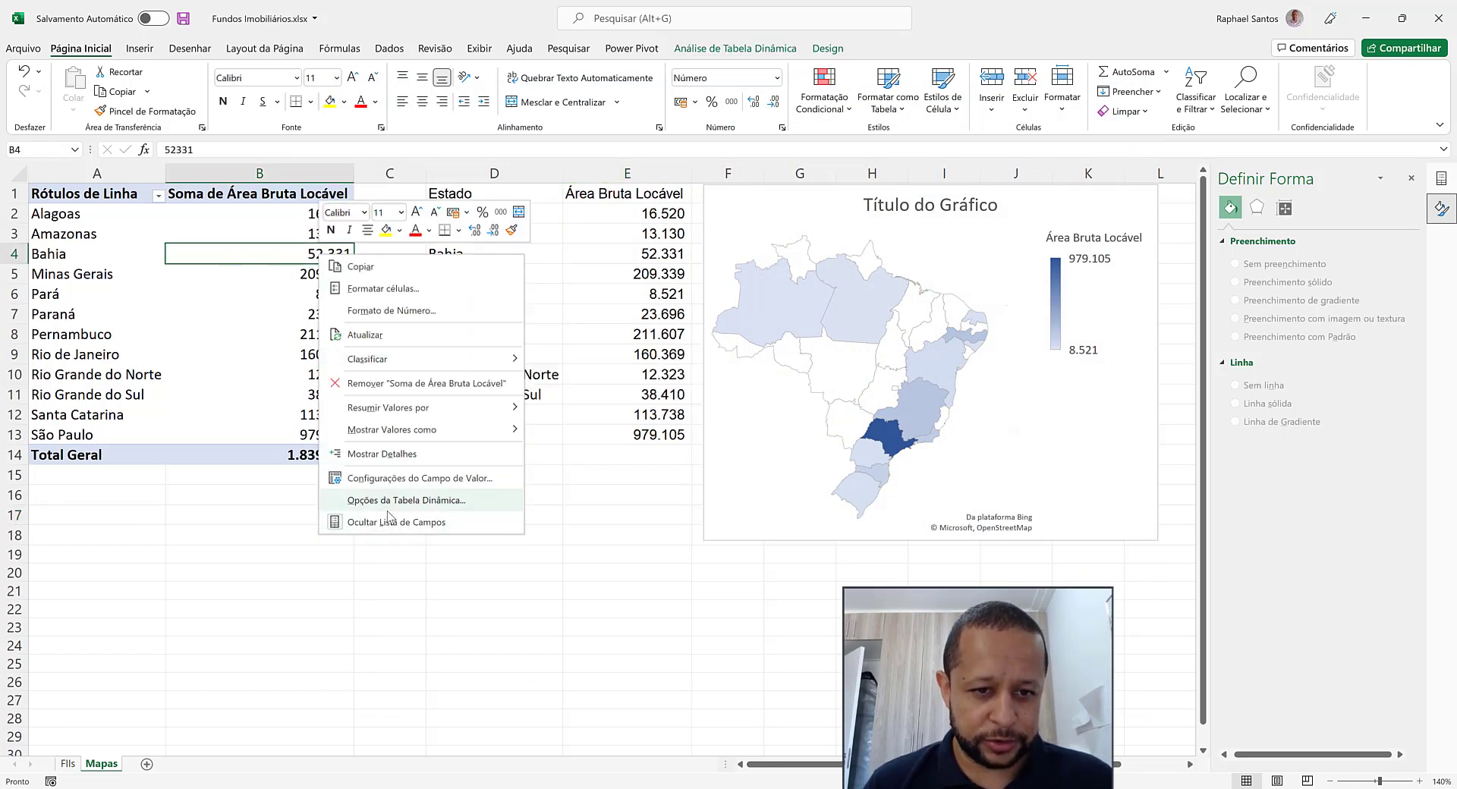
left_click(409, 500)
left_click(223, 569)
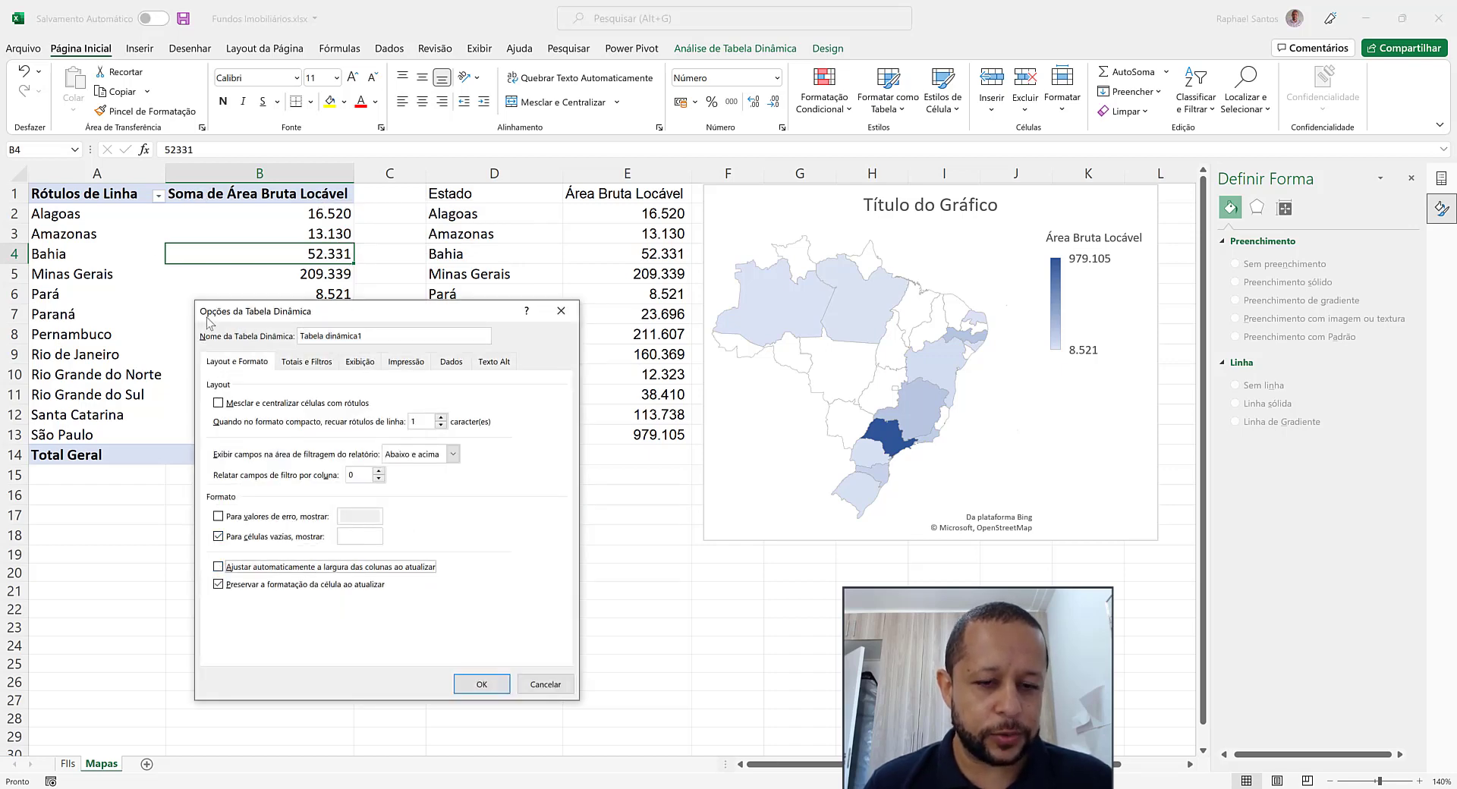
left_click(481, 683)
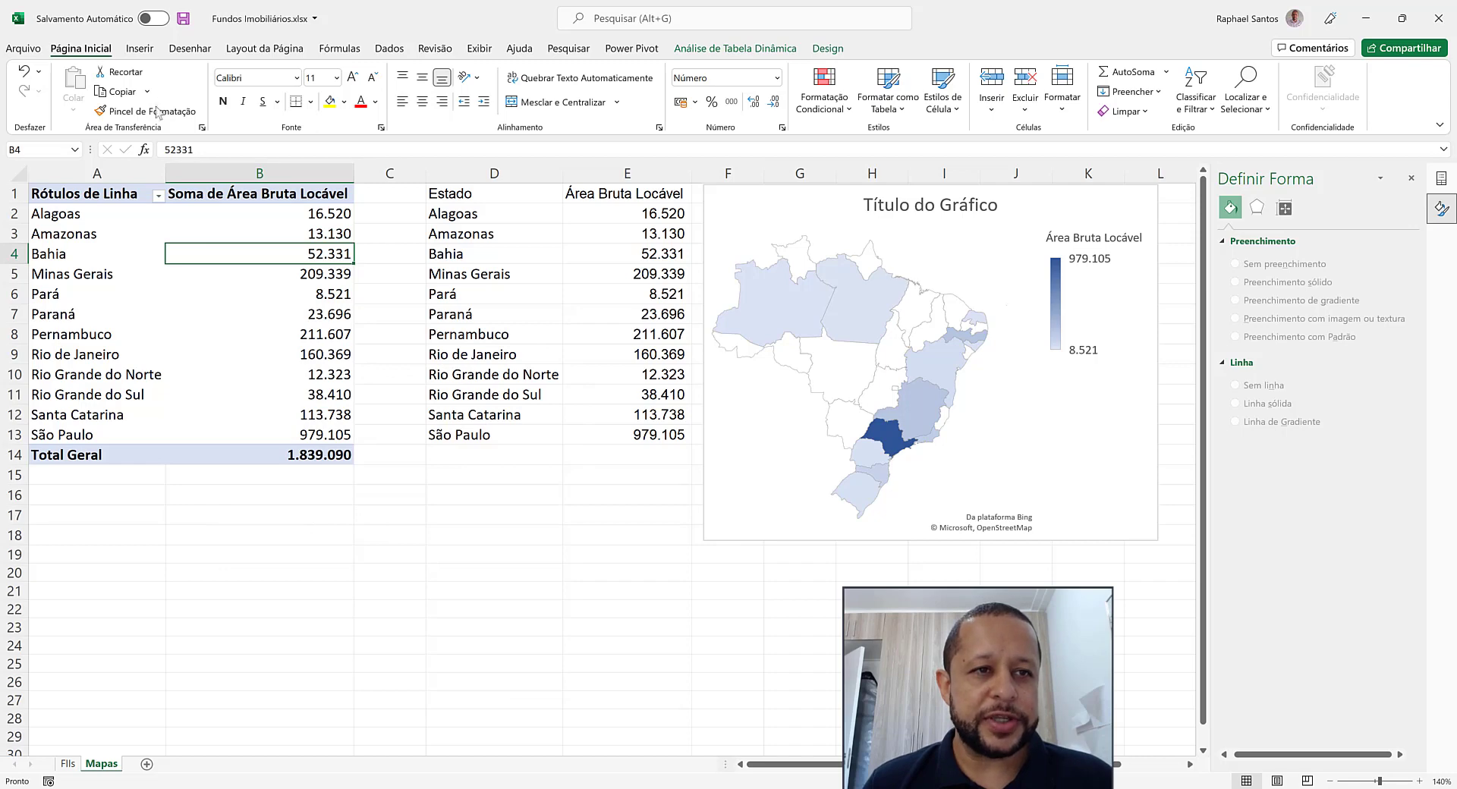
Insert a slicer for the Fundo field and place it below the pivot table, starting around row 15
left_click(140, 49)
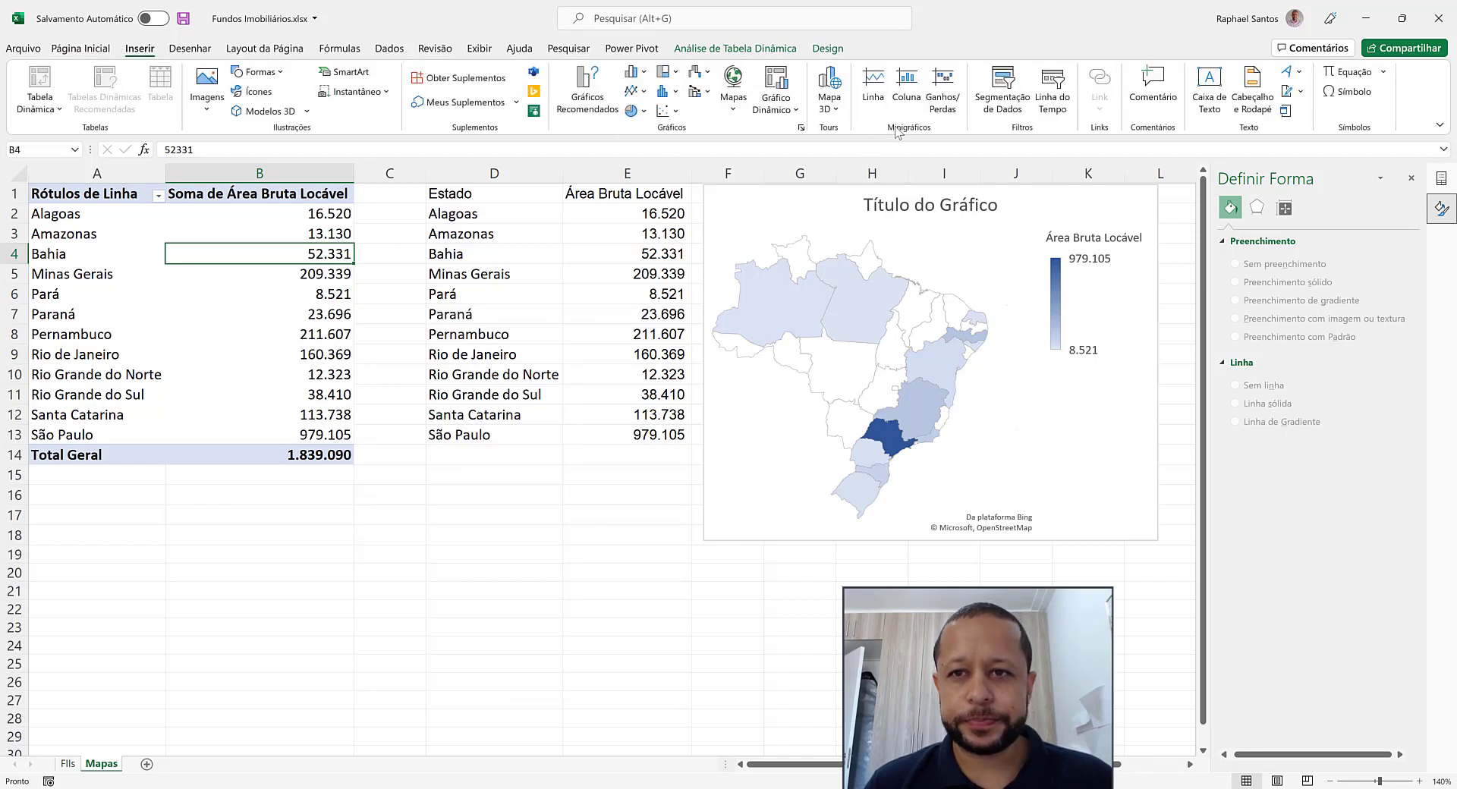
left_click(1003, 90)
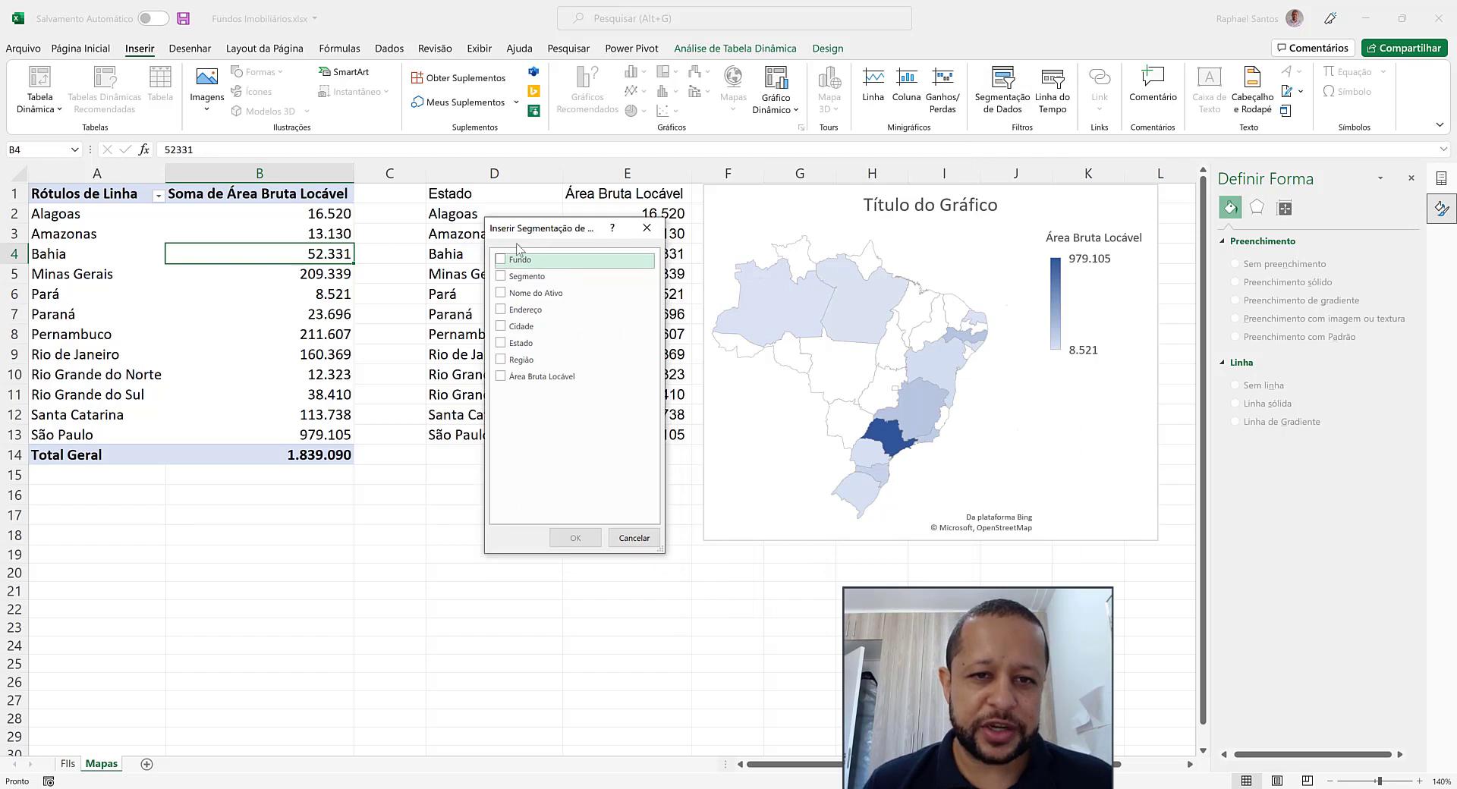
left_click(501, 261)
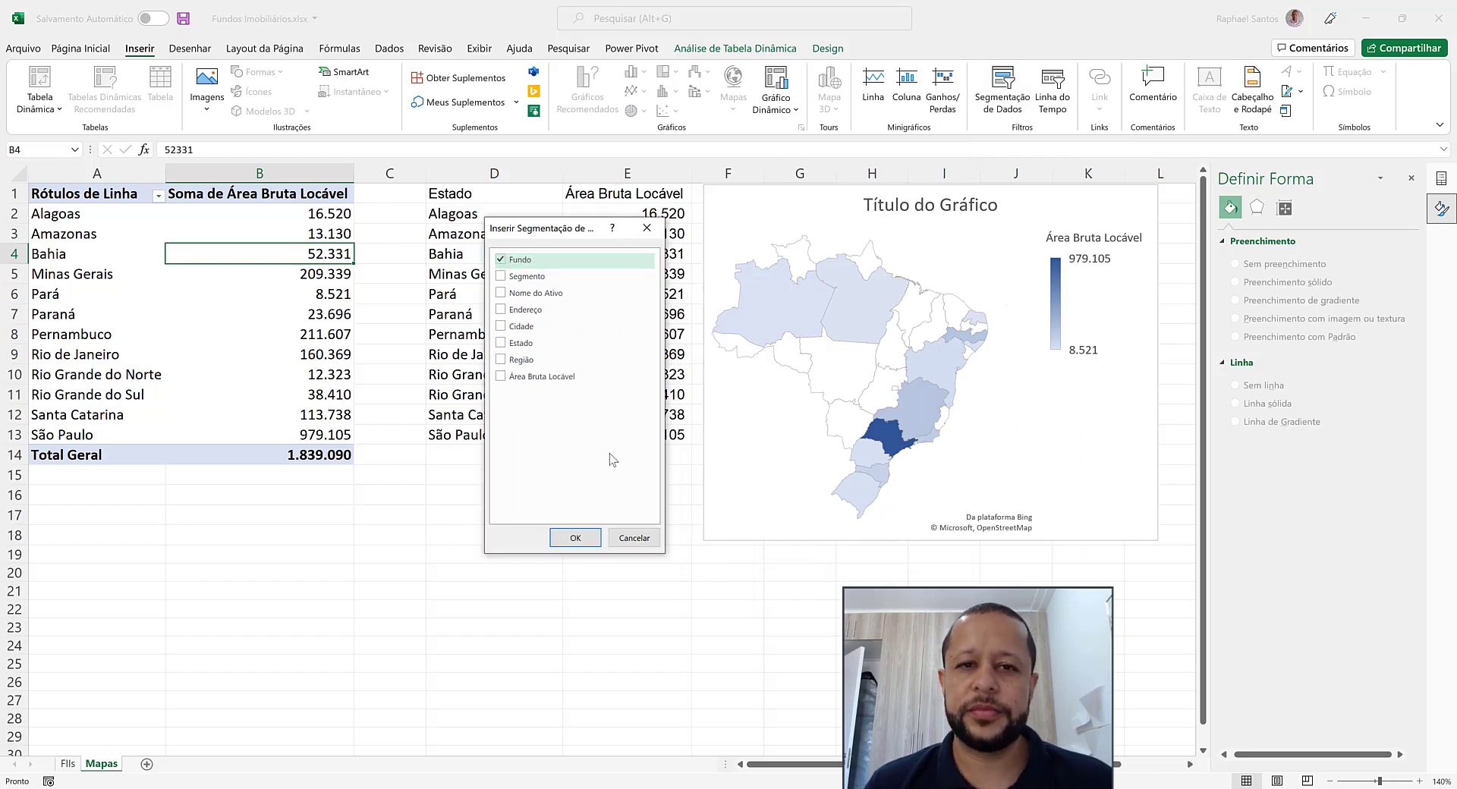
left_click(577, 538)
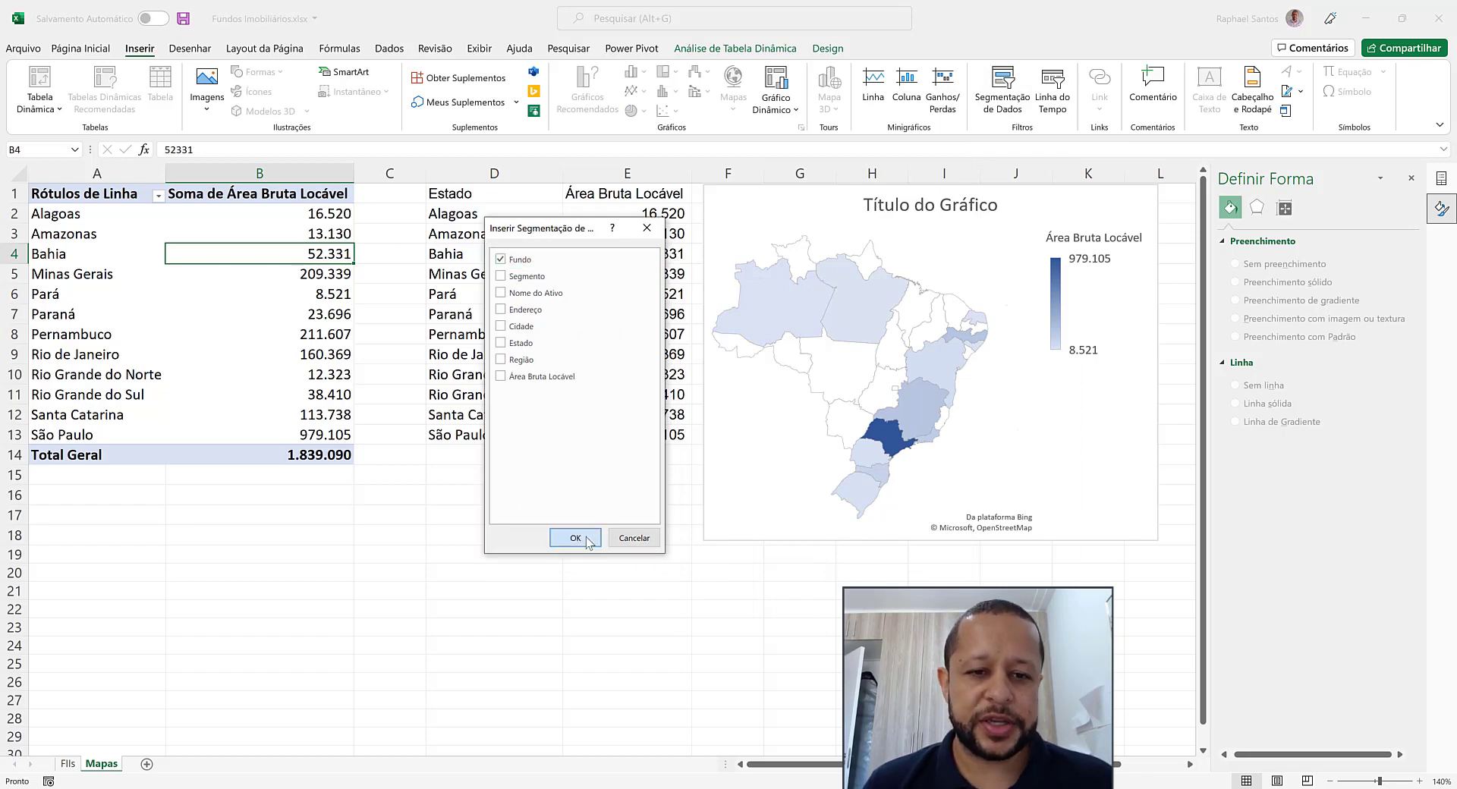
left_click_drag(585, 347, 119, 480)
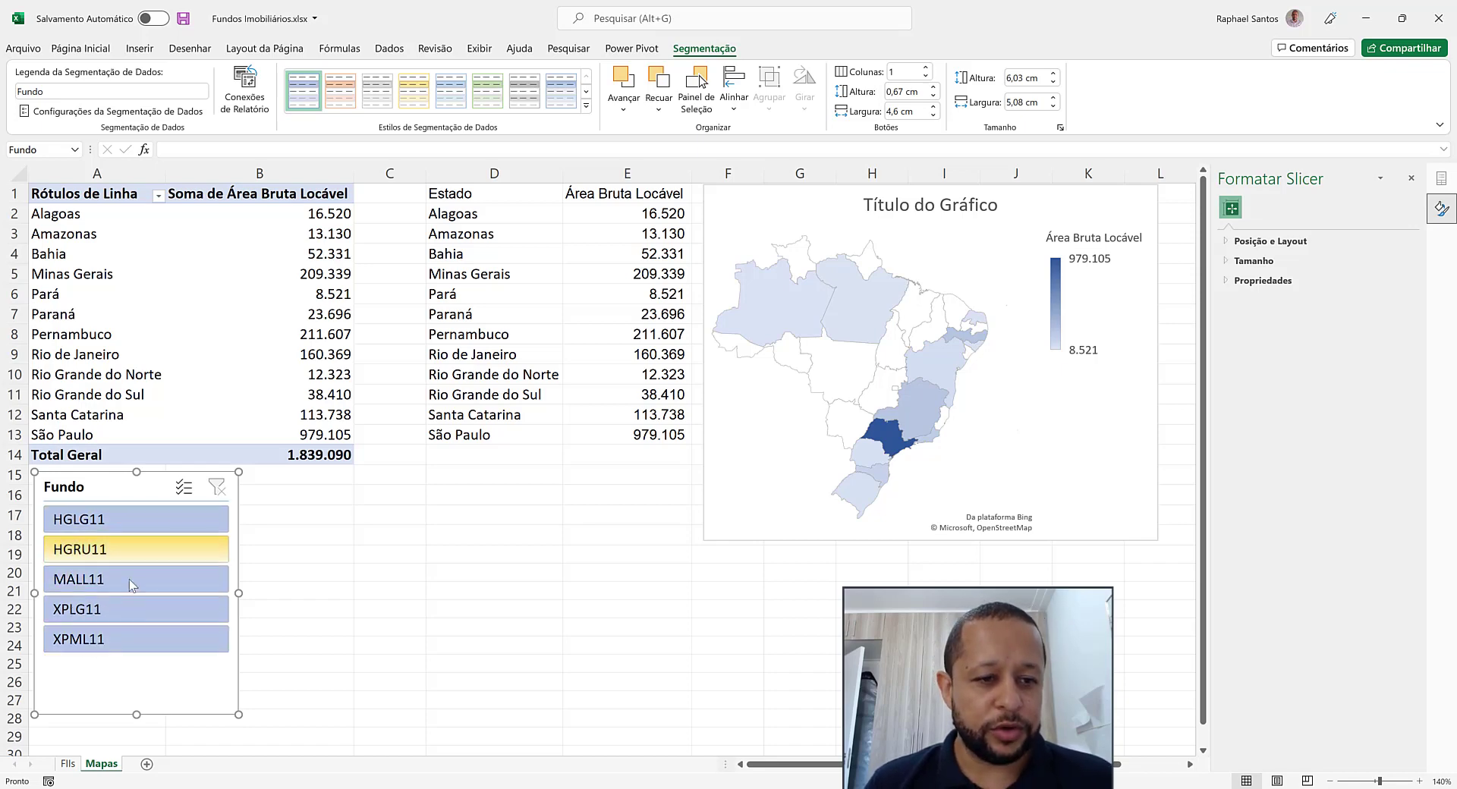
Filter the pivot table to fund HGLG11 with the slicer and check the map, helper table D1:E13 and the lookup formula in E3
left_click(96, 524)
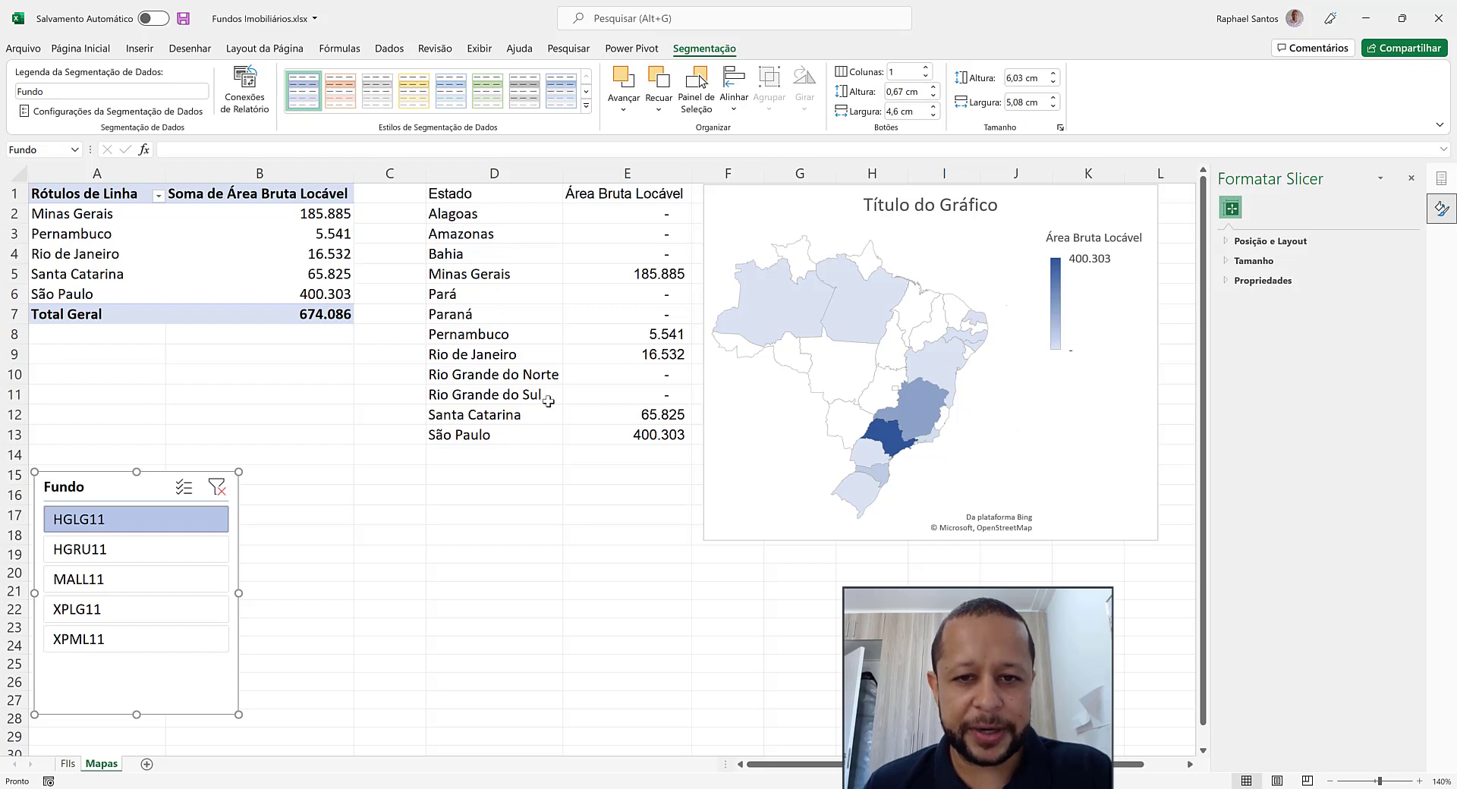
mouse_move(805, 328)
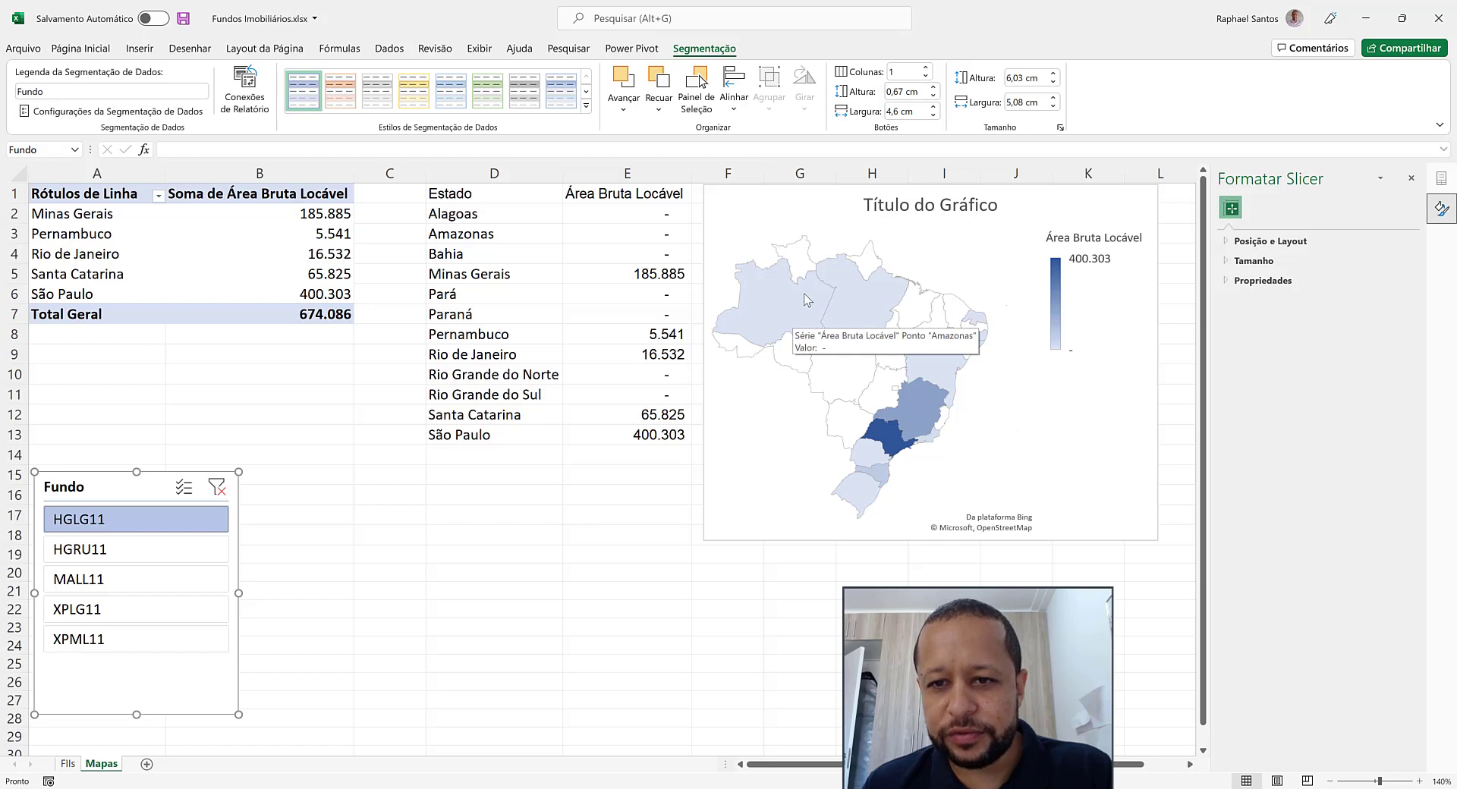
mouse_move(858, 320)
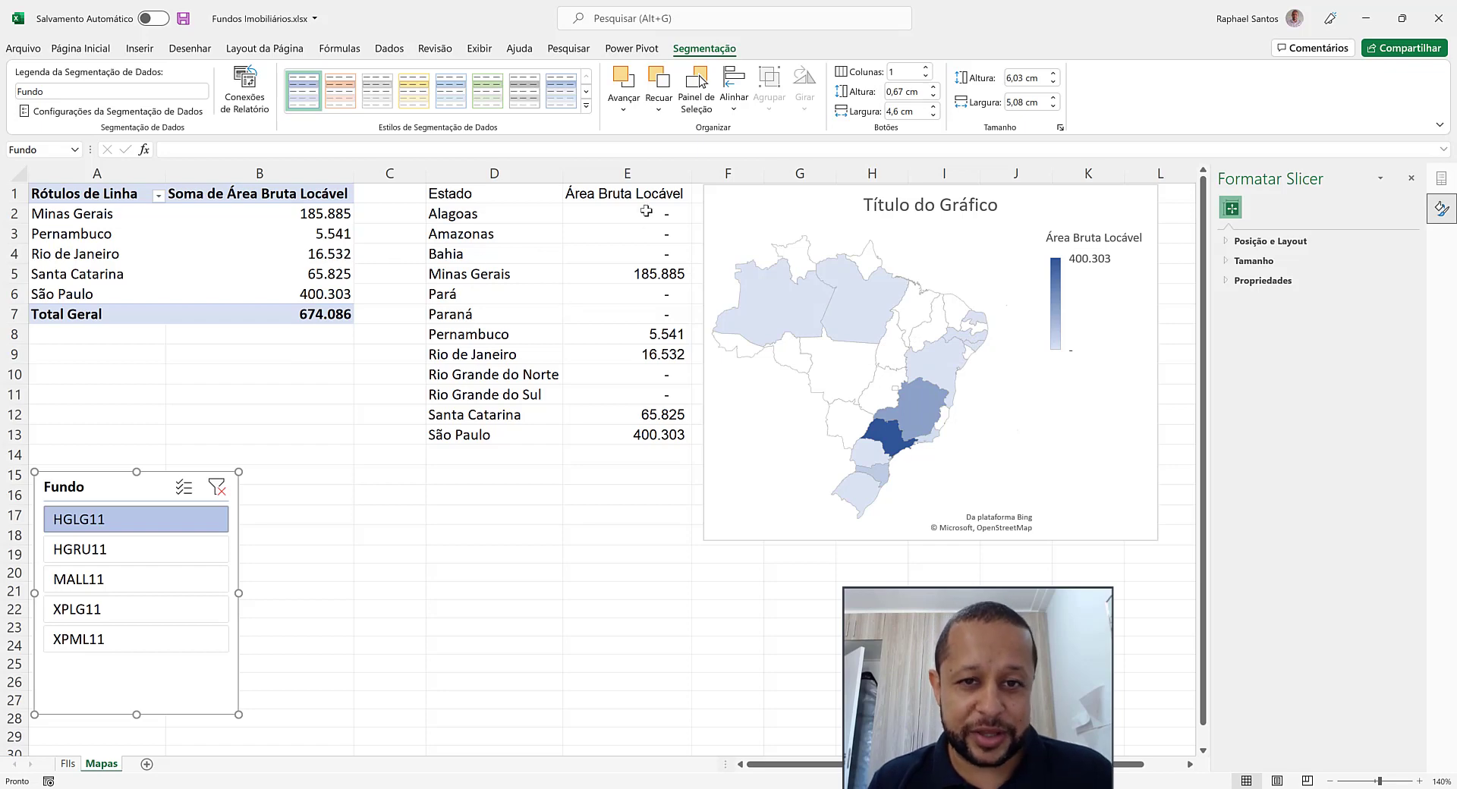
left_click_drag(130, 199, 311, 314)
left_click_drag(455, 194, 636, 438)
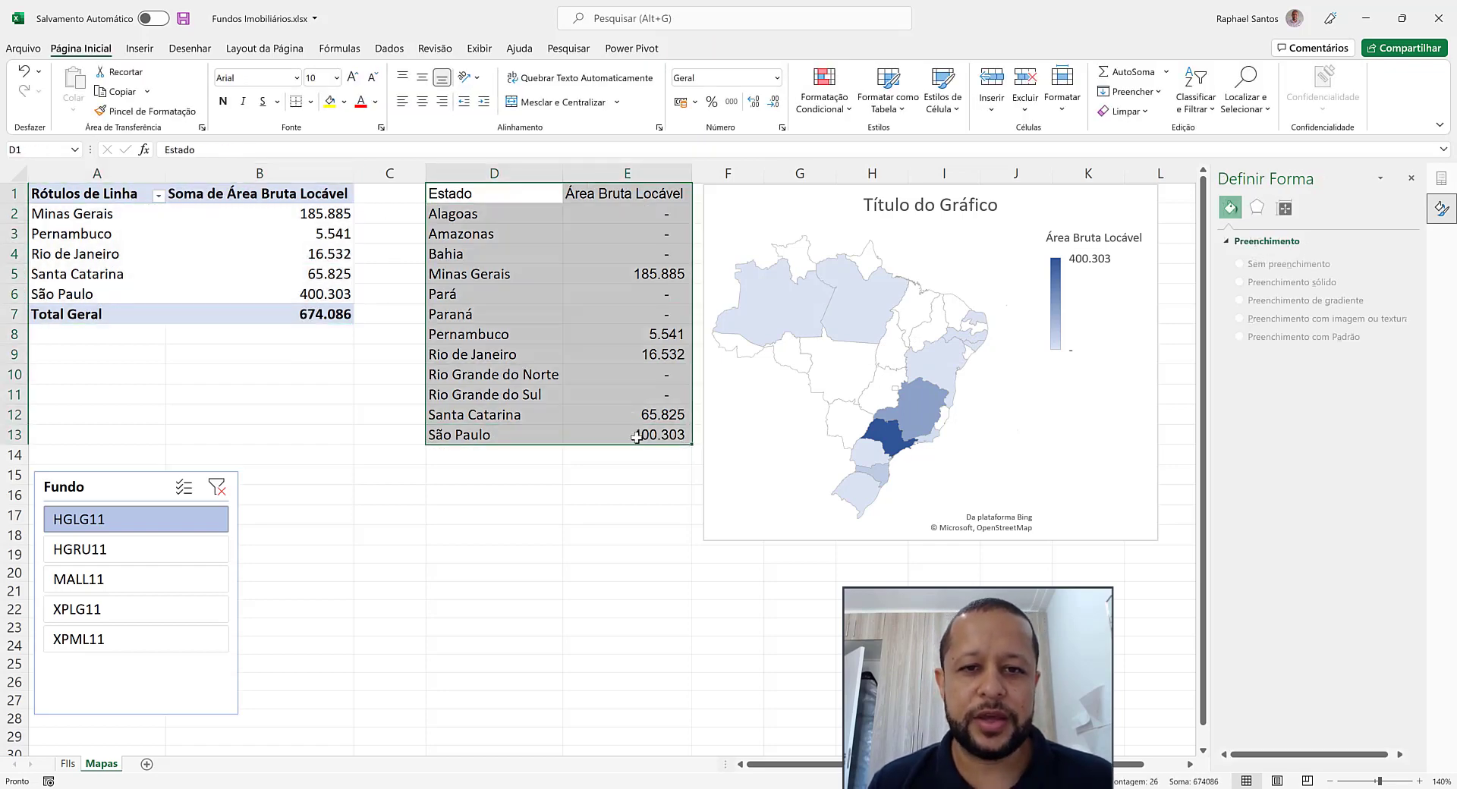
left_click(566, 232)
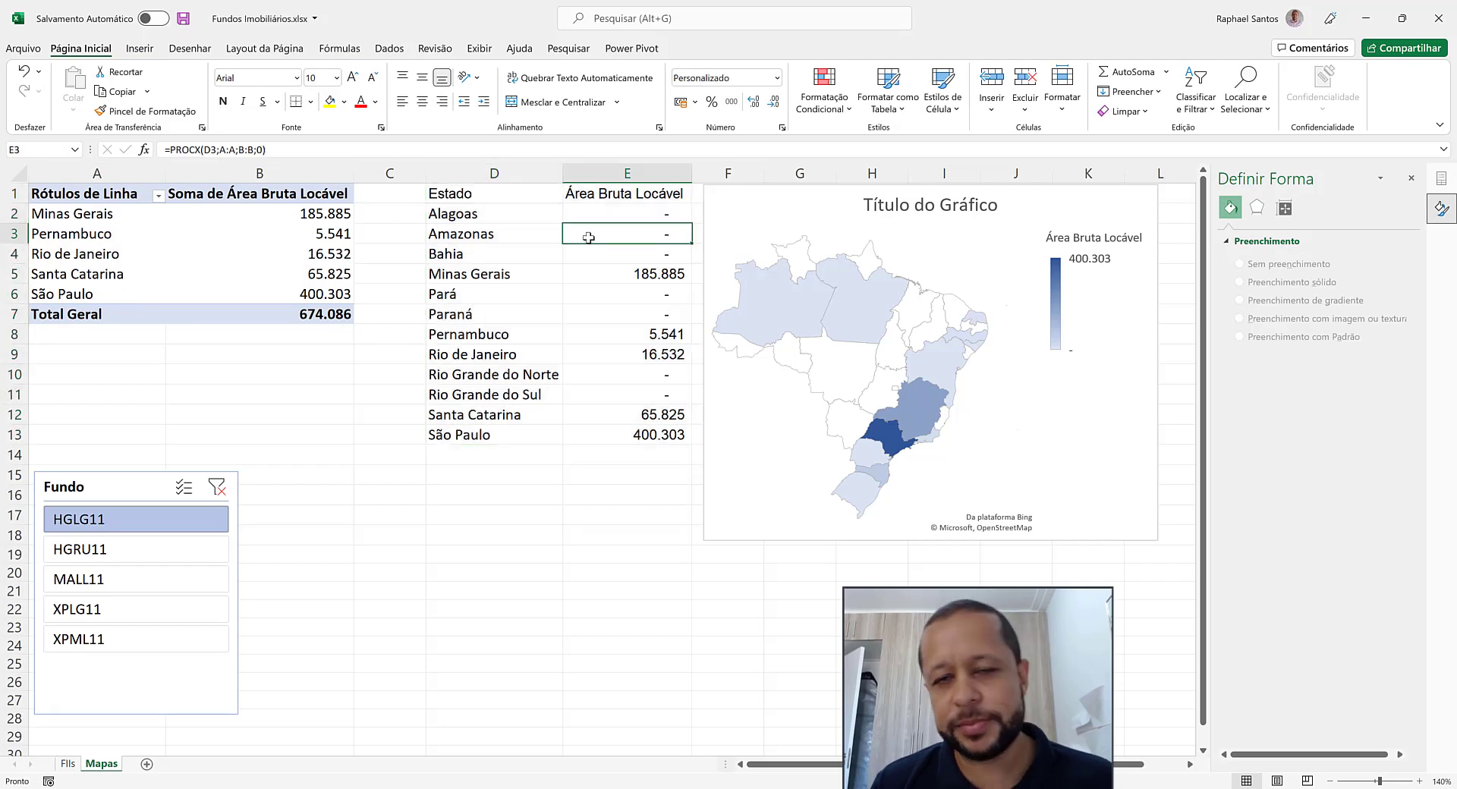
Change the map series colour scale to Divergentes (3 cores)
left_click(877, 297)
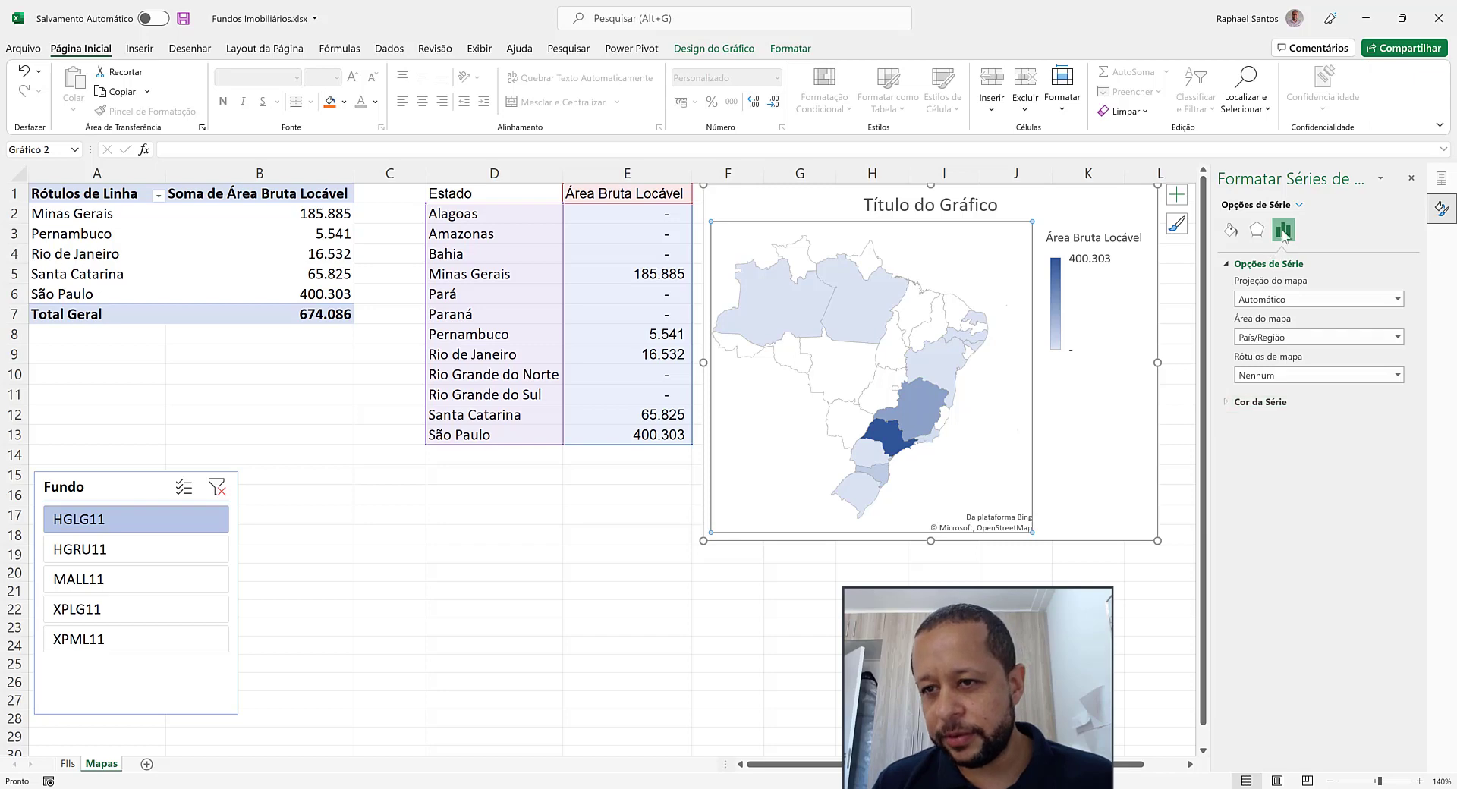
left_click(1227, 402)
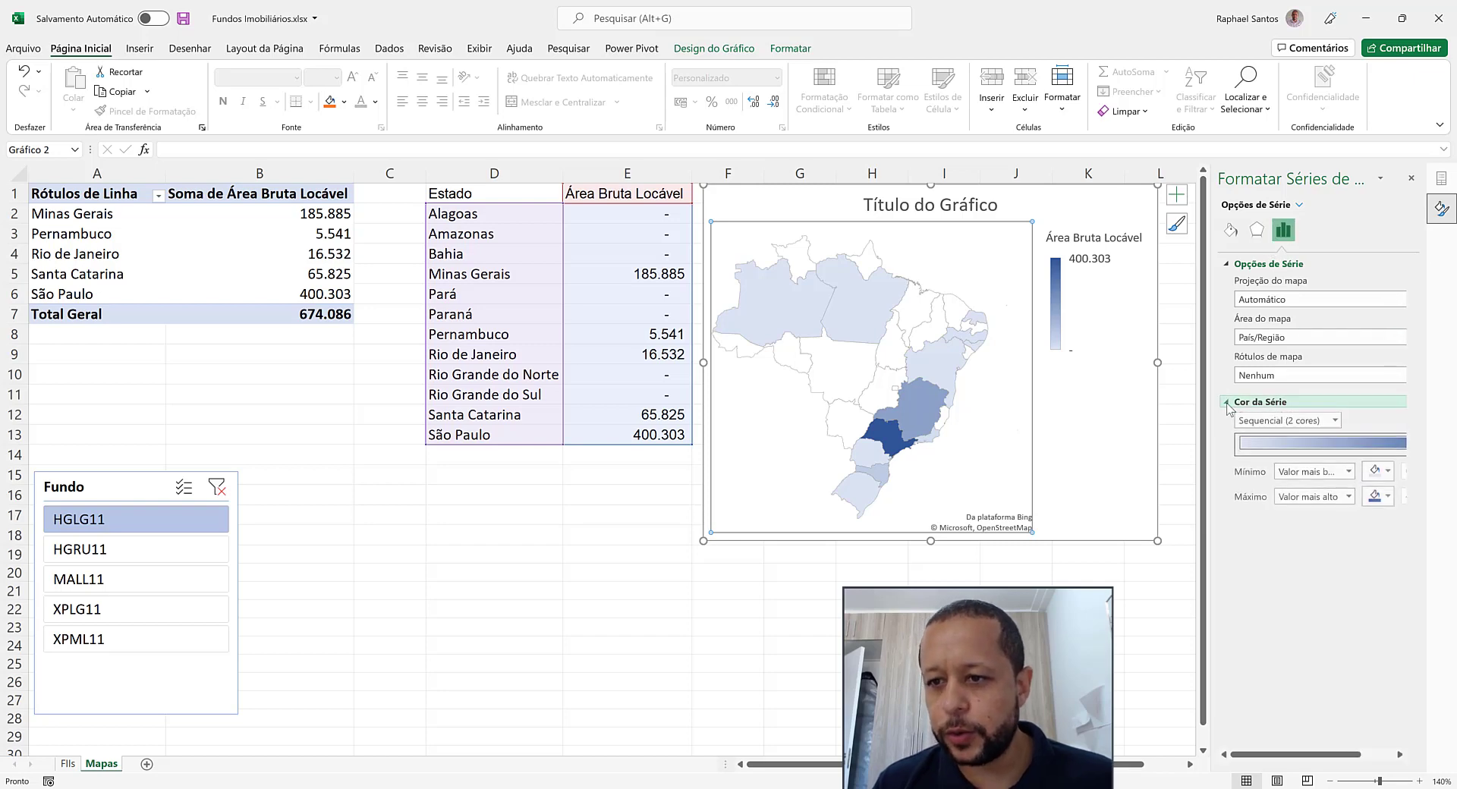
left_click(1327, 424)
left_click(1307, 451)
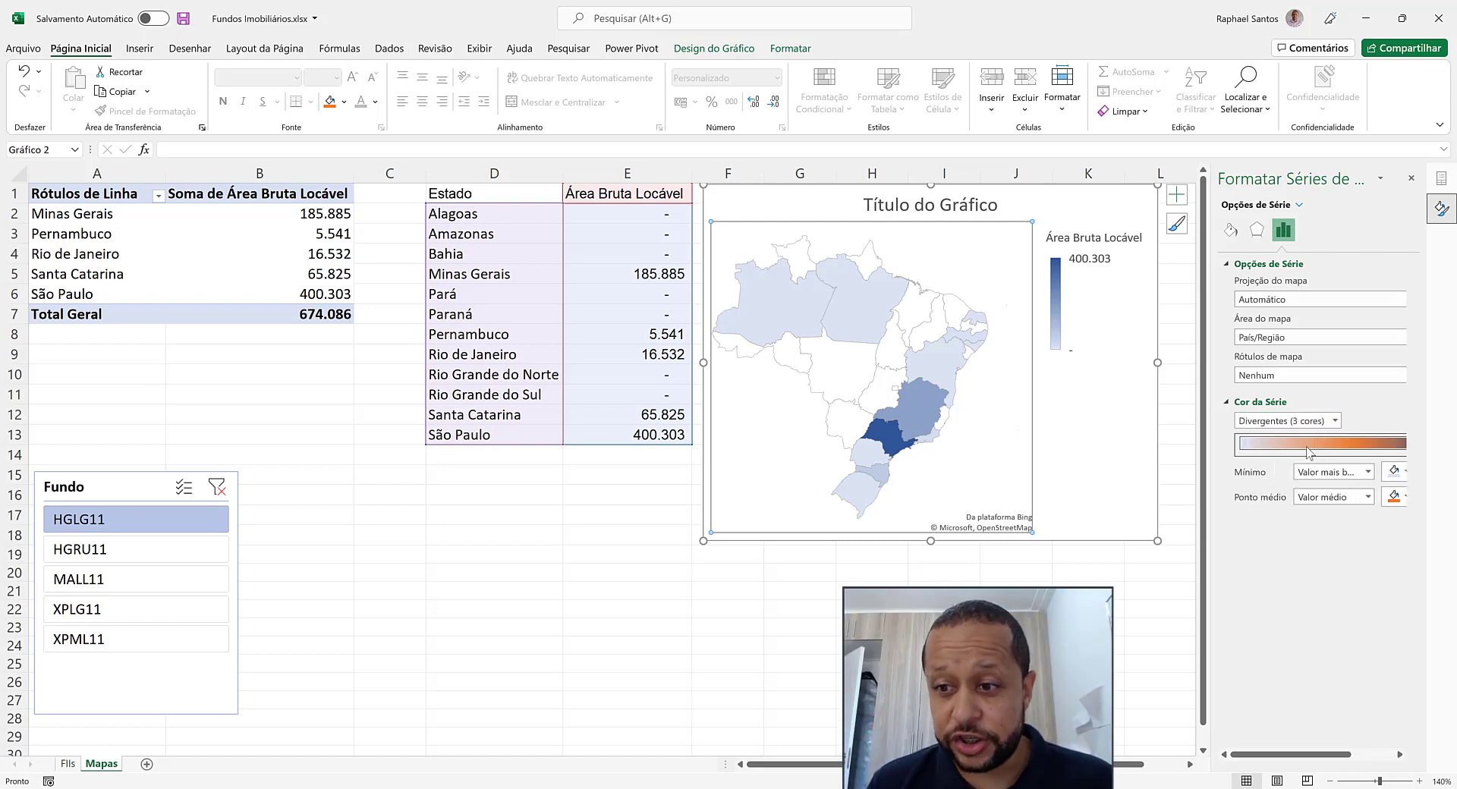
Widen the series formatting pane and set the colour scale's minimum type to Número
left_click_drag(1204, 592, 1145, 611)
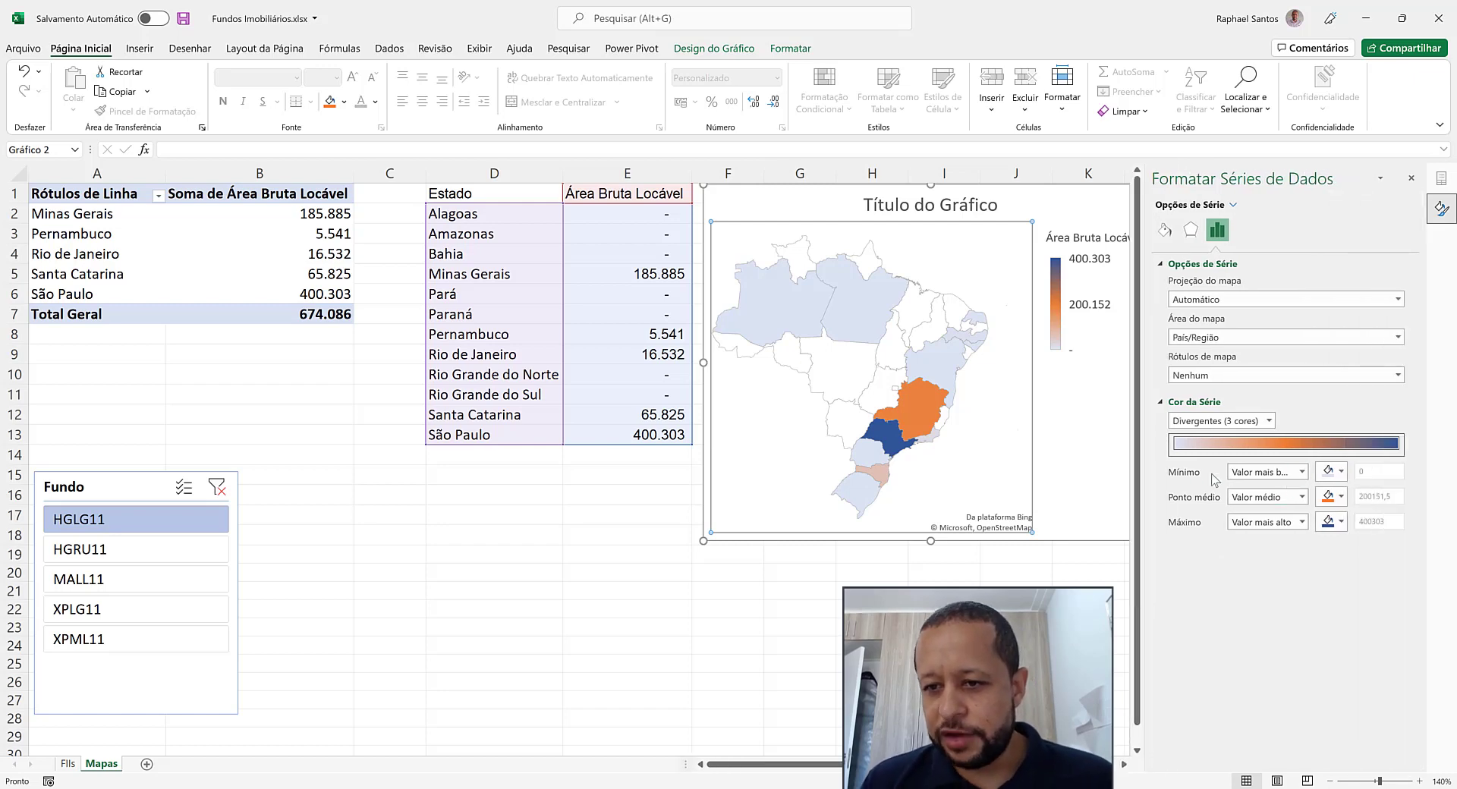
left_click(1267, 474)
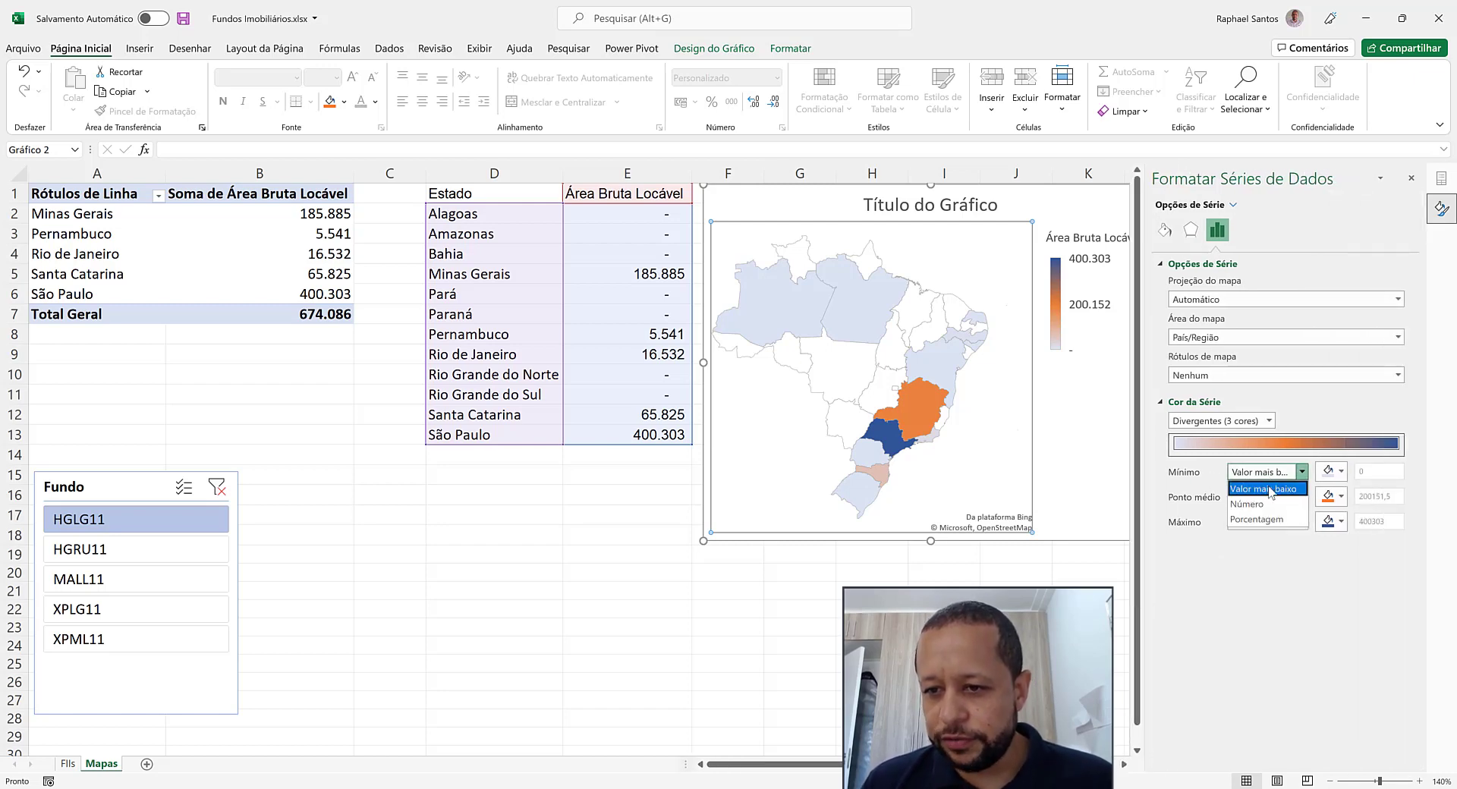
left_click(1258, 504)
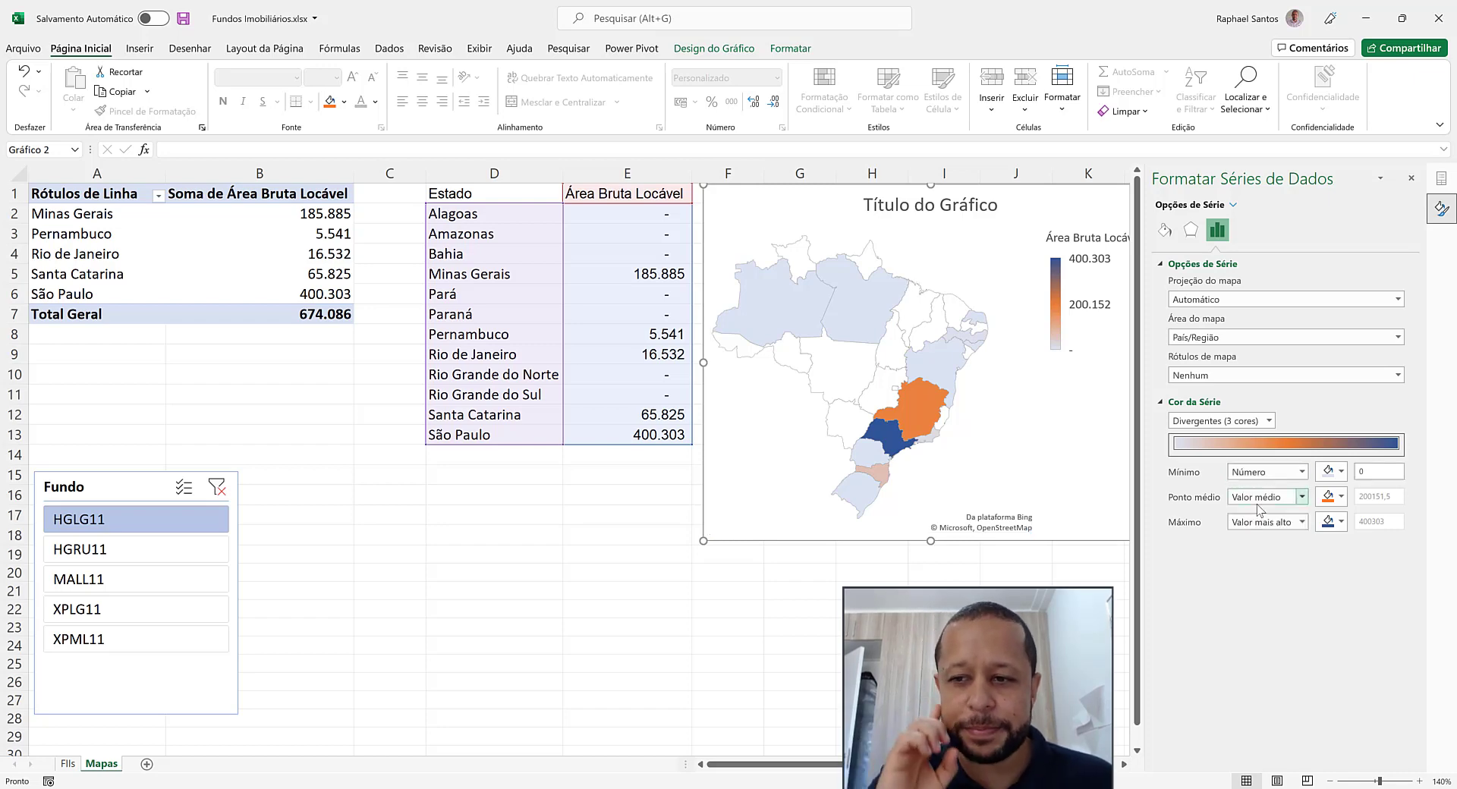
Set the fill colour for the minimum of the map's colour scale to white, keeping its type as Número with value 0
left_click(1340, 471)
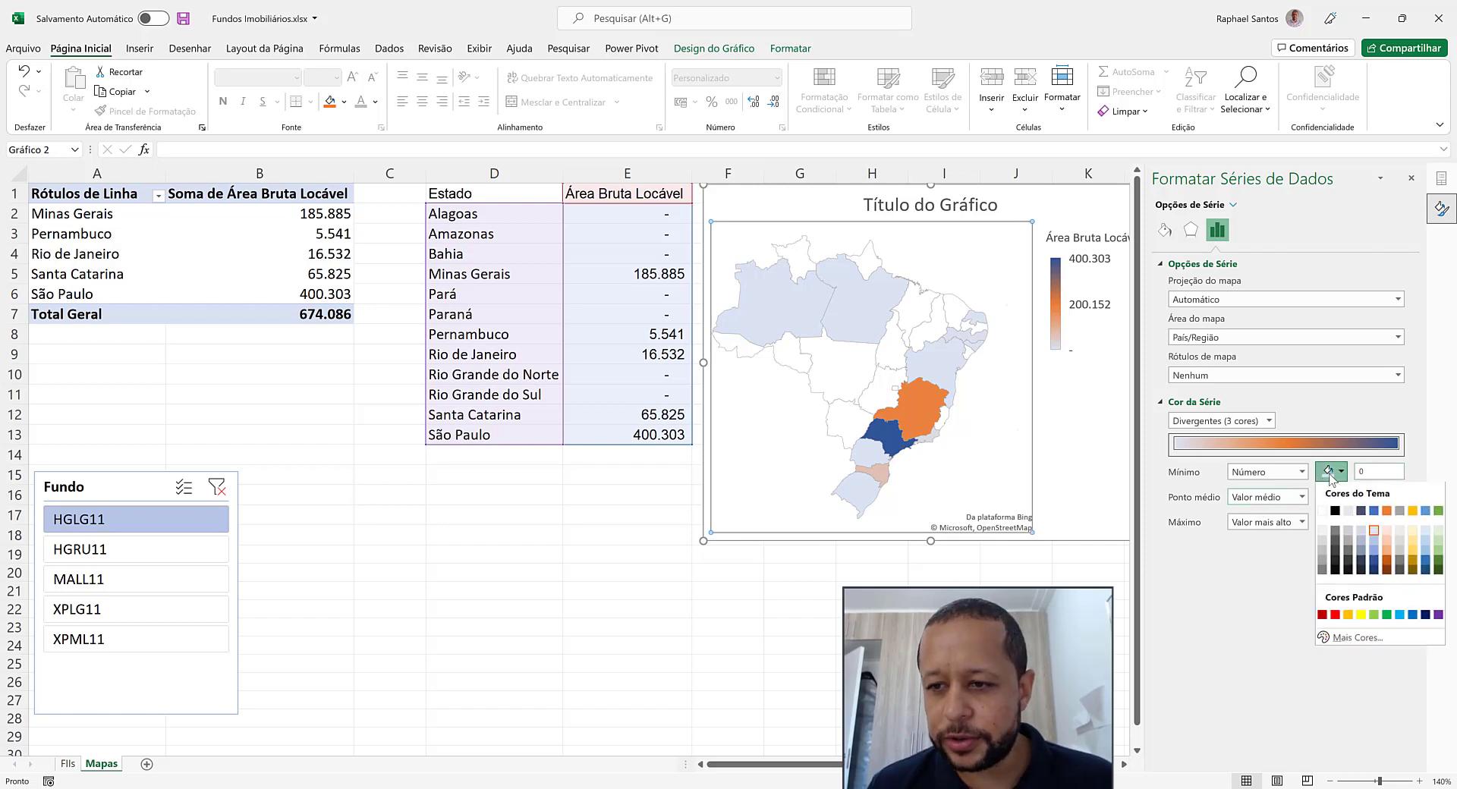
left_click(1325, 505)
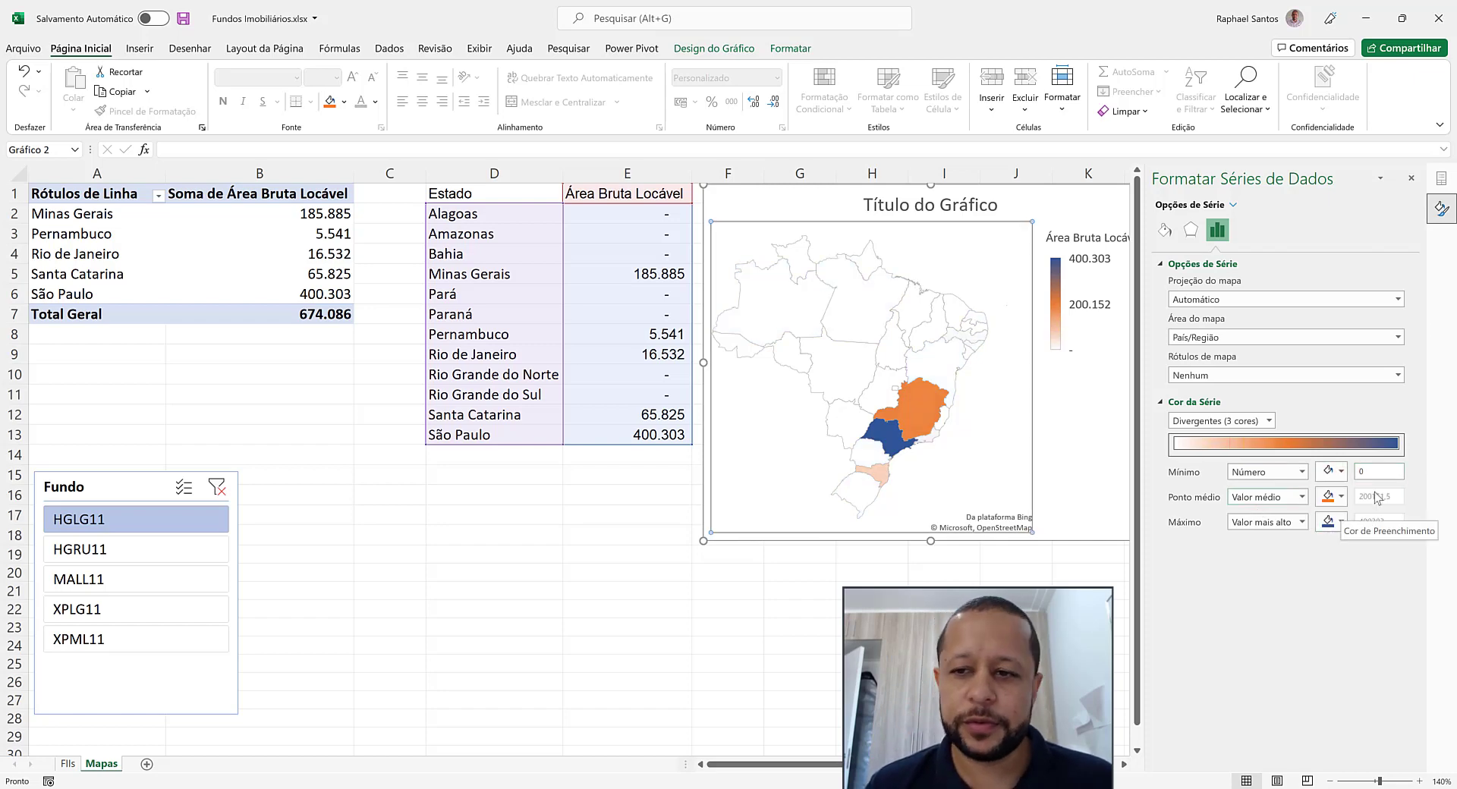
left_click(1388, 472)
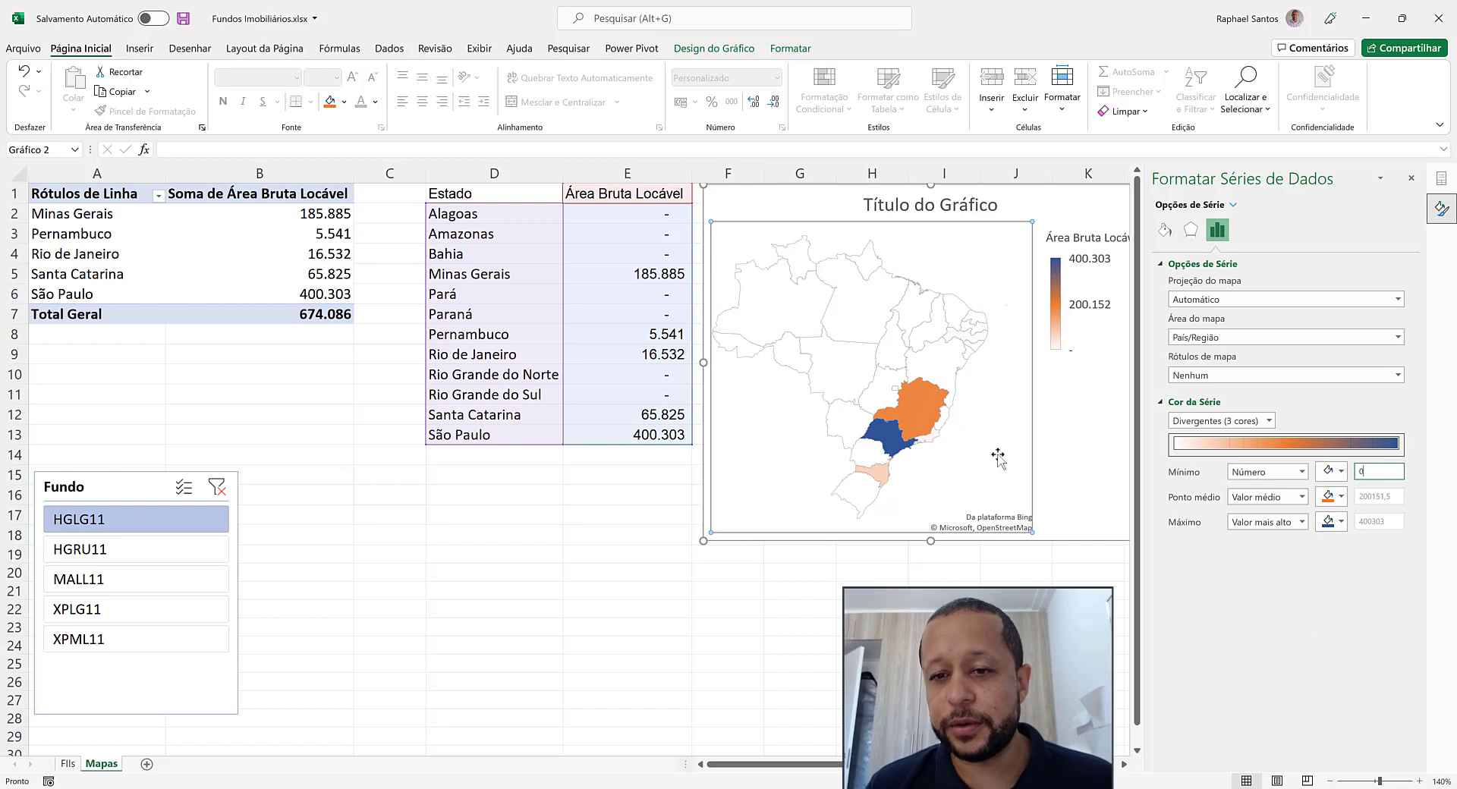
left_click(1341, 472)
left_click(1267, 476)
left_click(1267, 476)
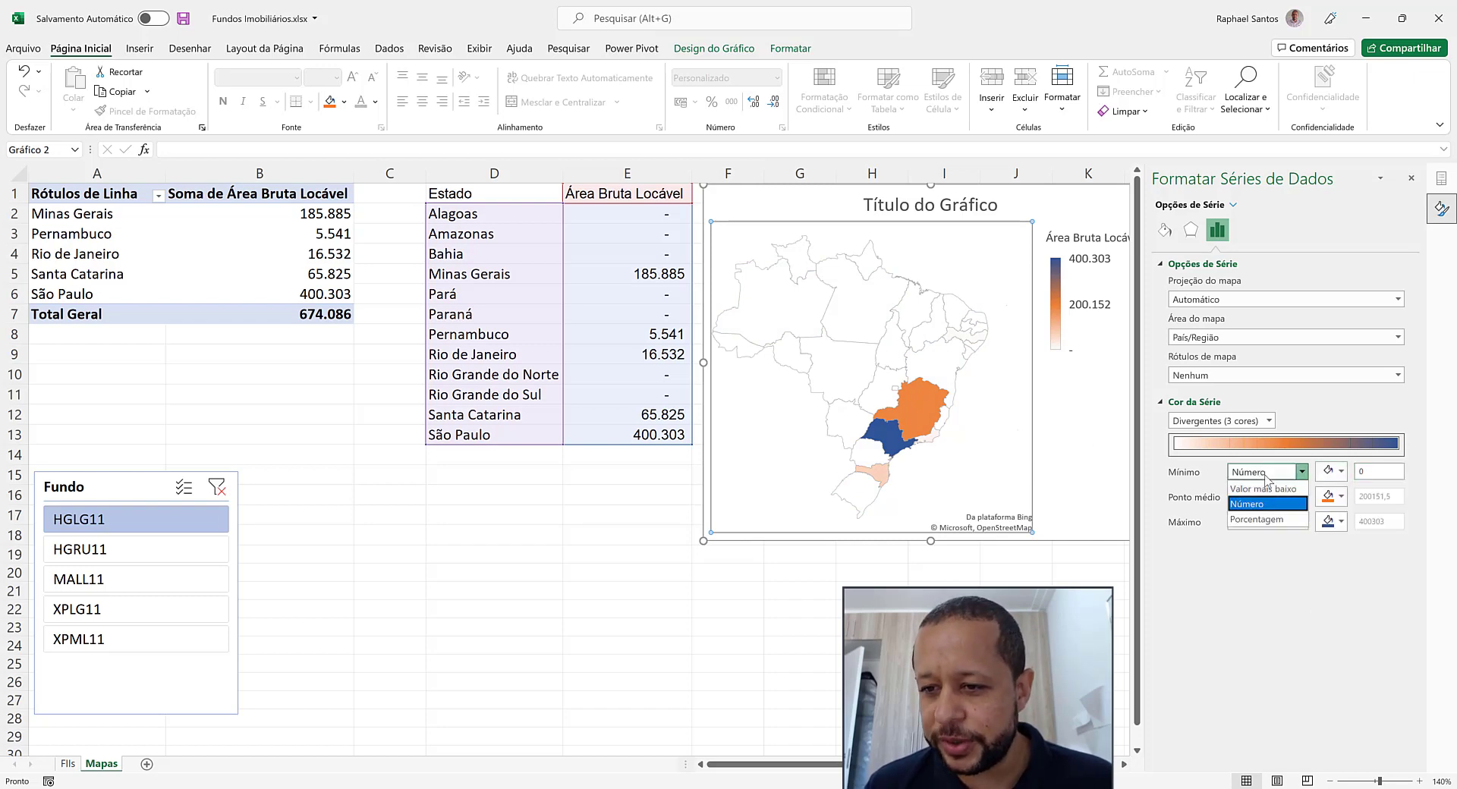
left_click(1335, 474)
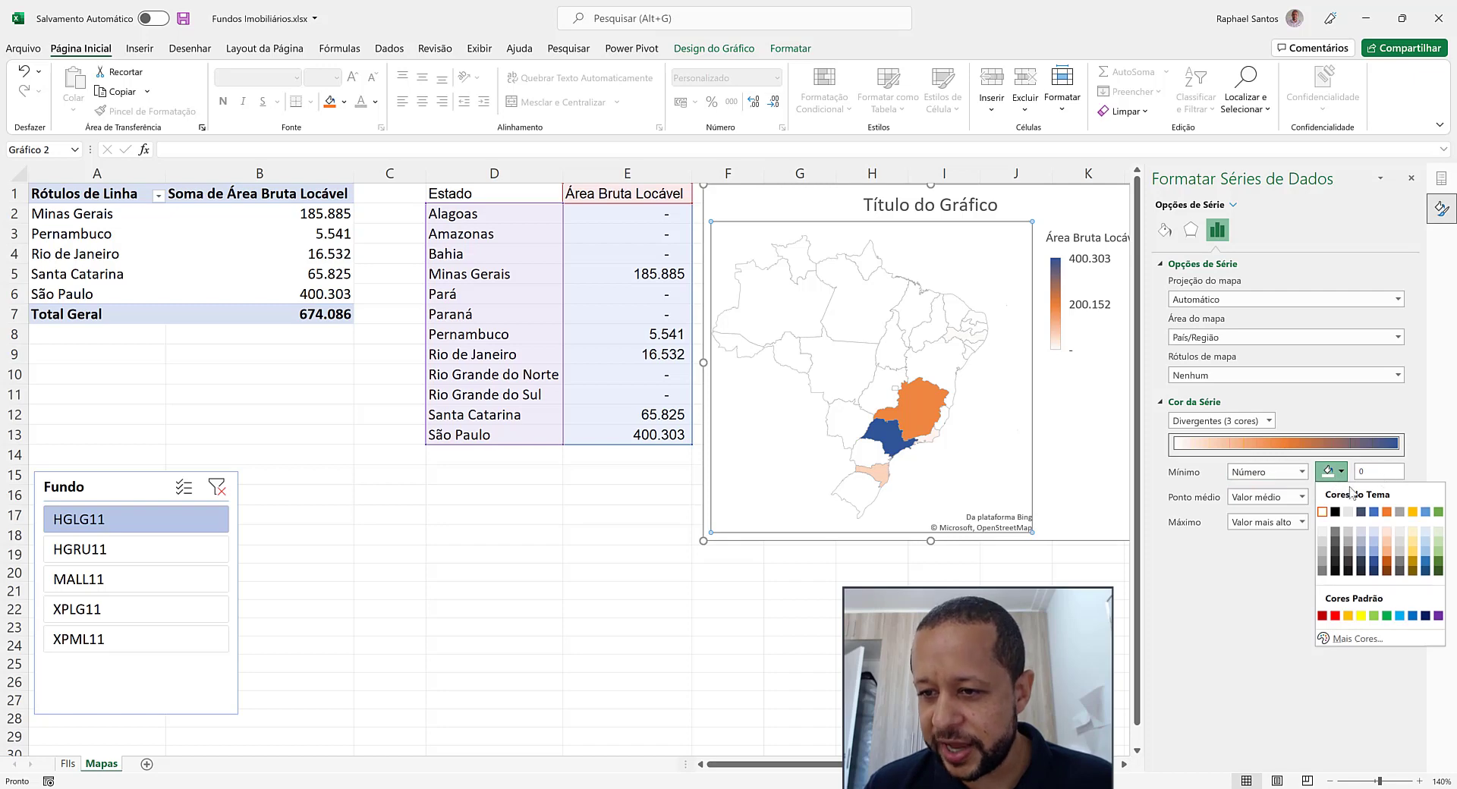
left_click(1322, 513)
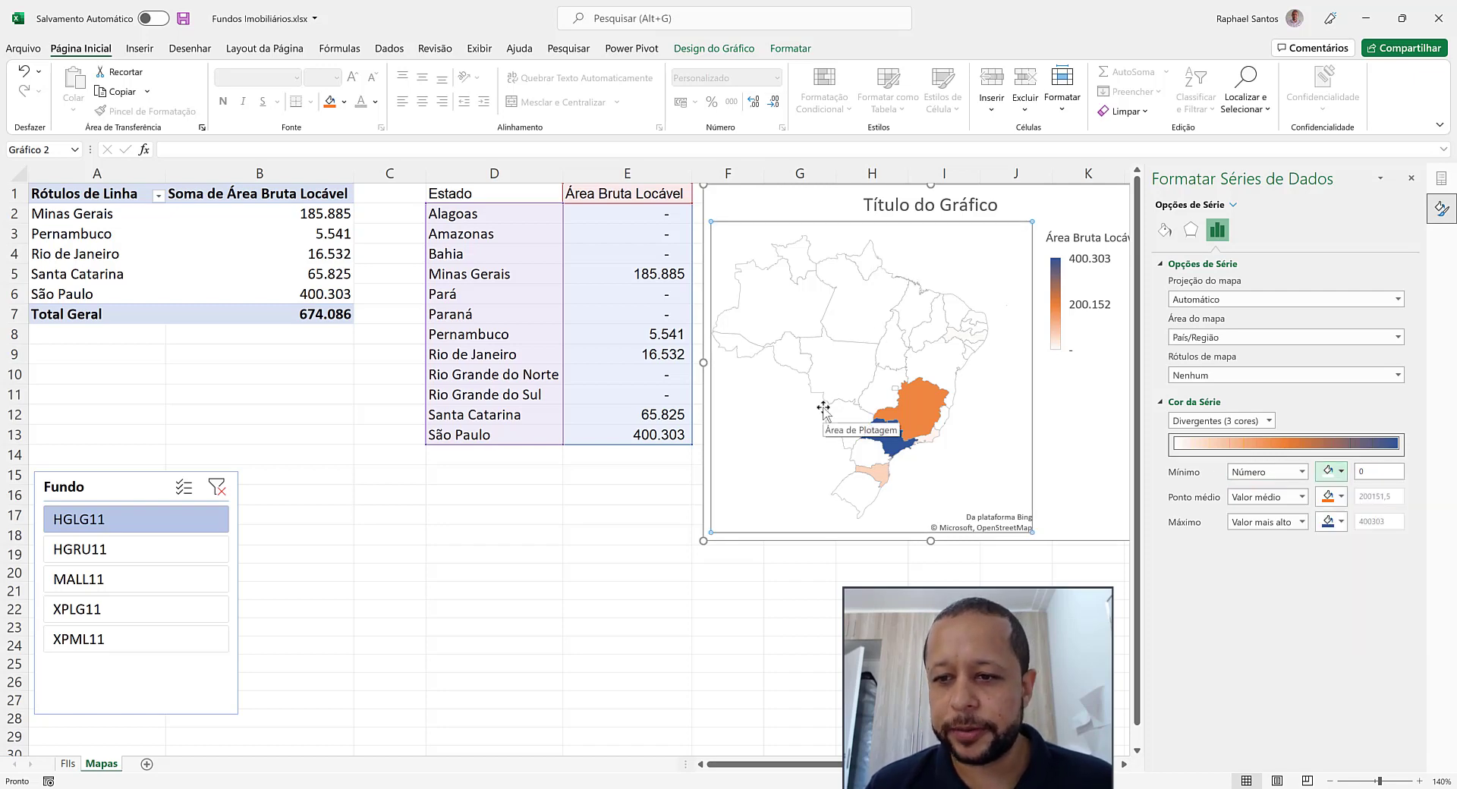
Set the colour scale's midpoint type to Porcentagem with a light blue fill and a value of 5
left_click(1302, 497)
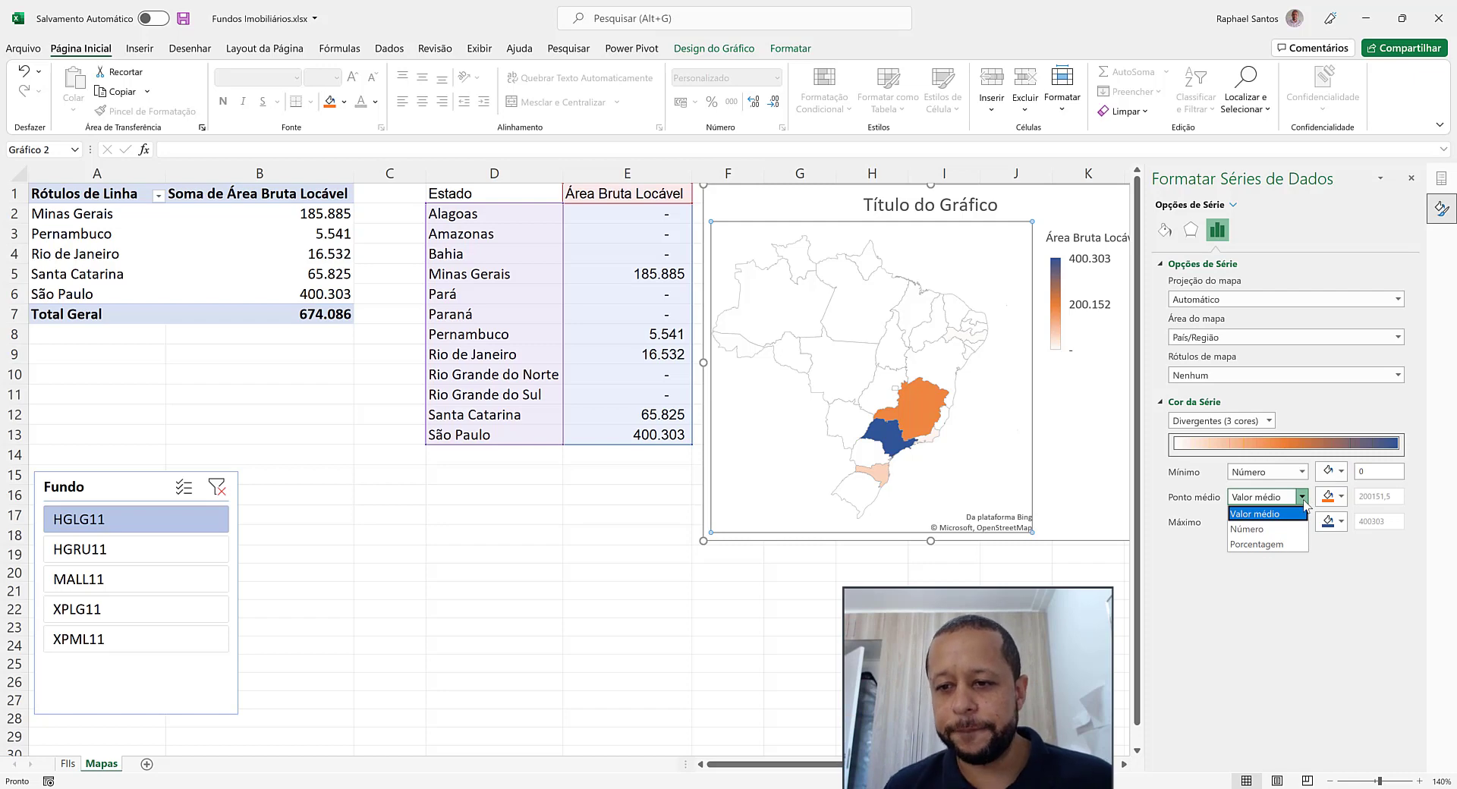
left_click(1268, 545)
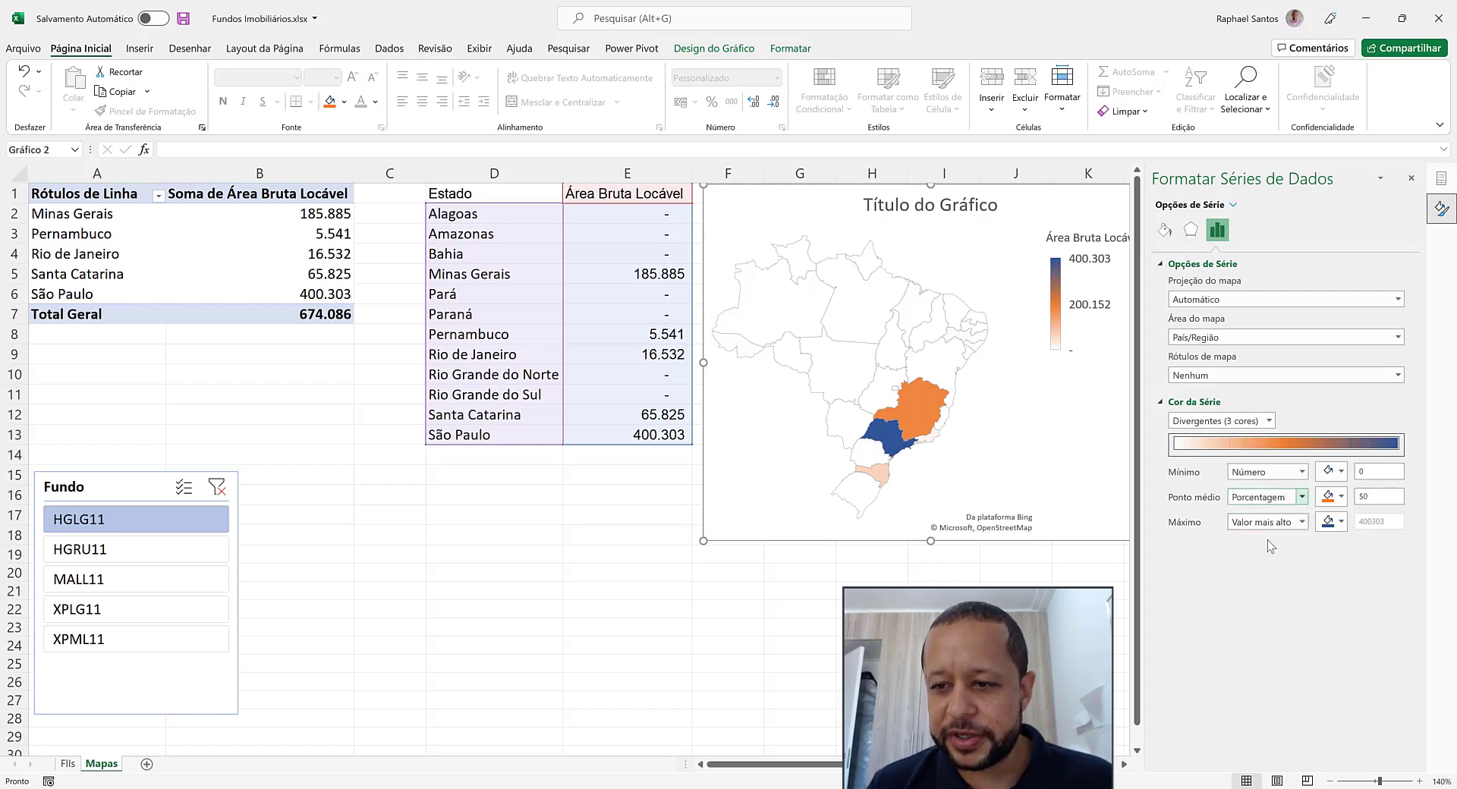
left_click(1339, 500)
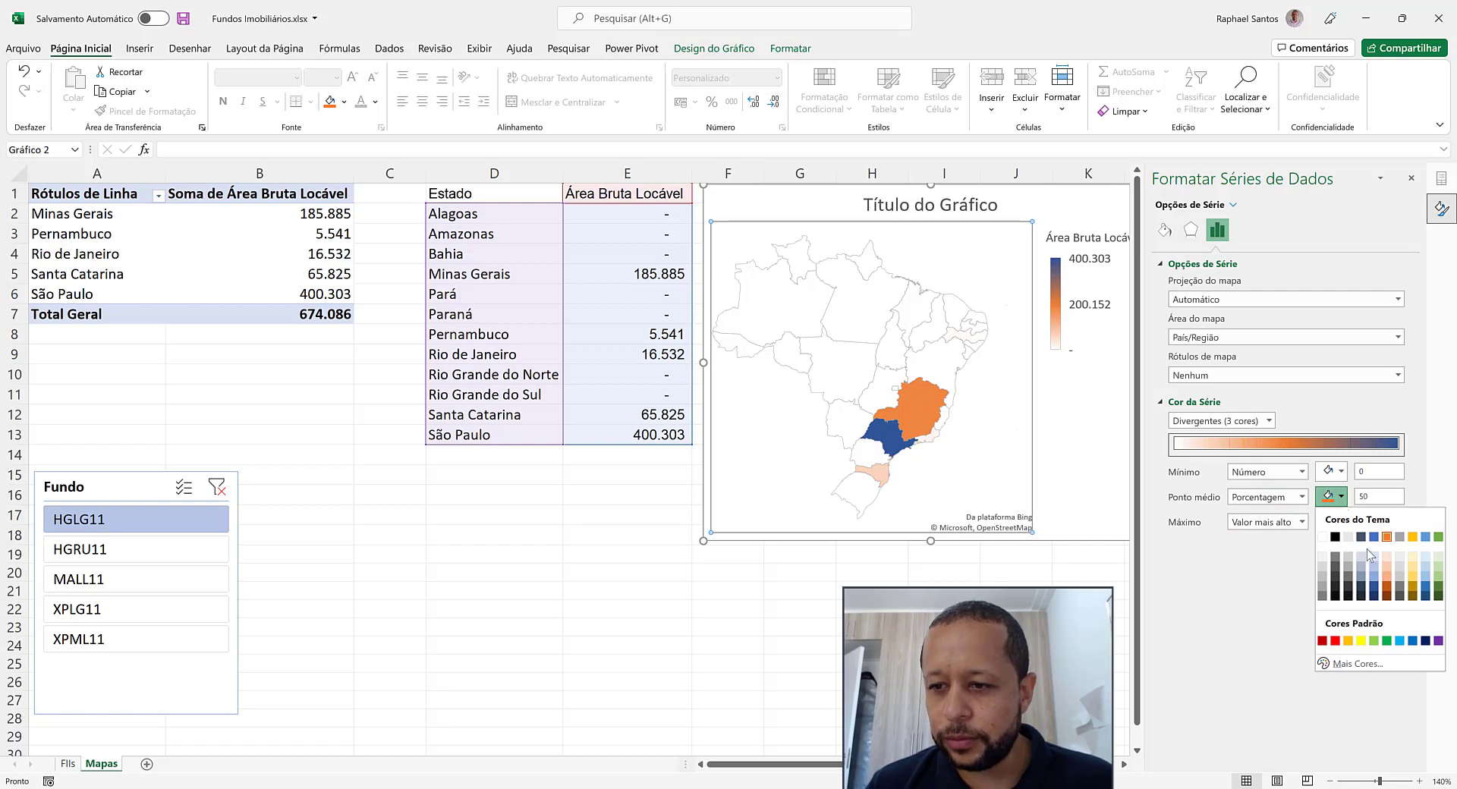
left_click(1374, 558)
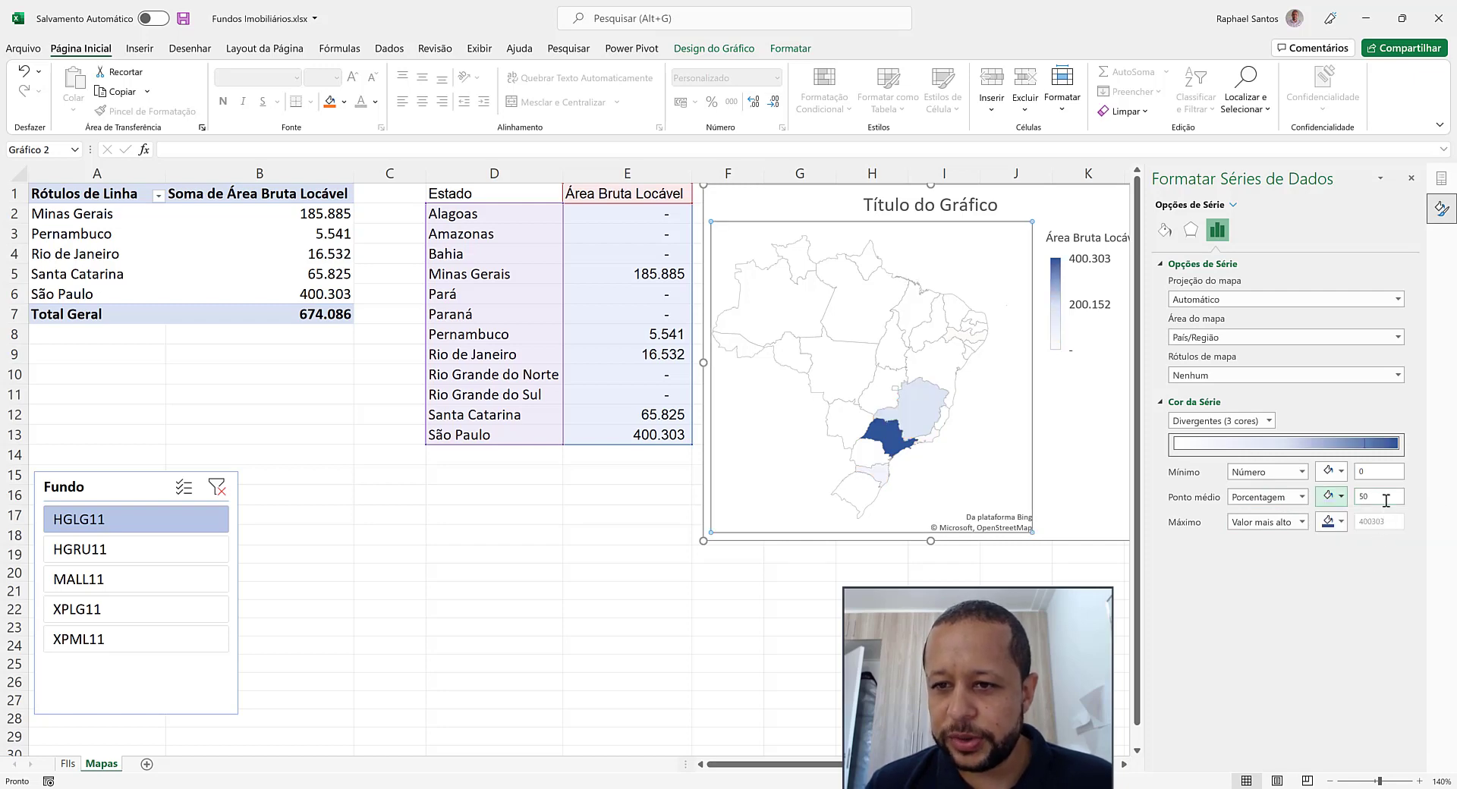
left_click_drag(1385, 498, 1337, 496)
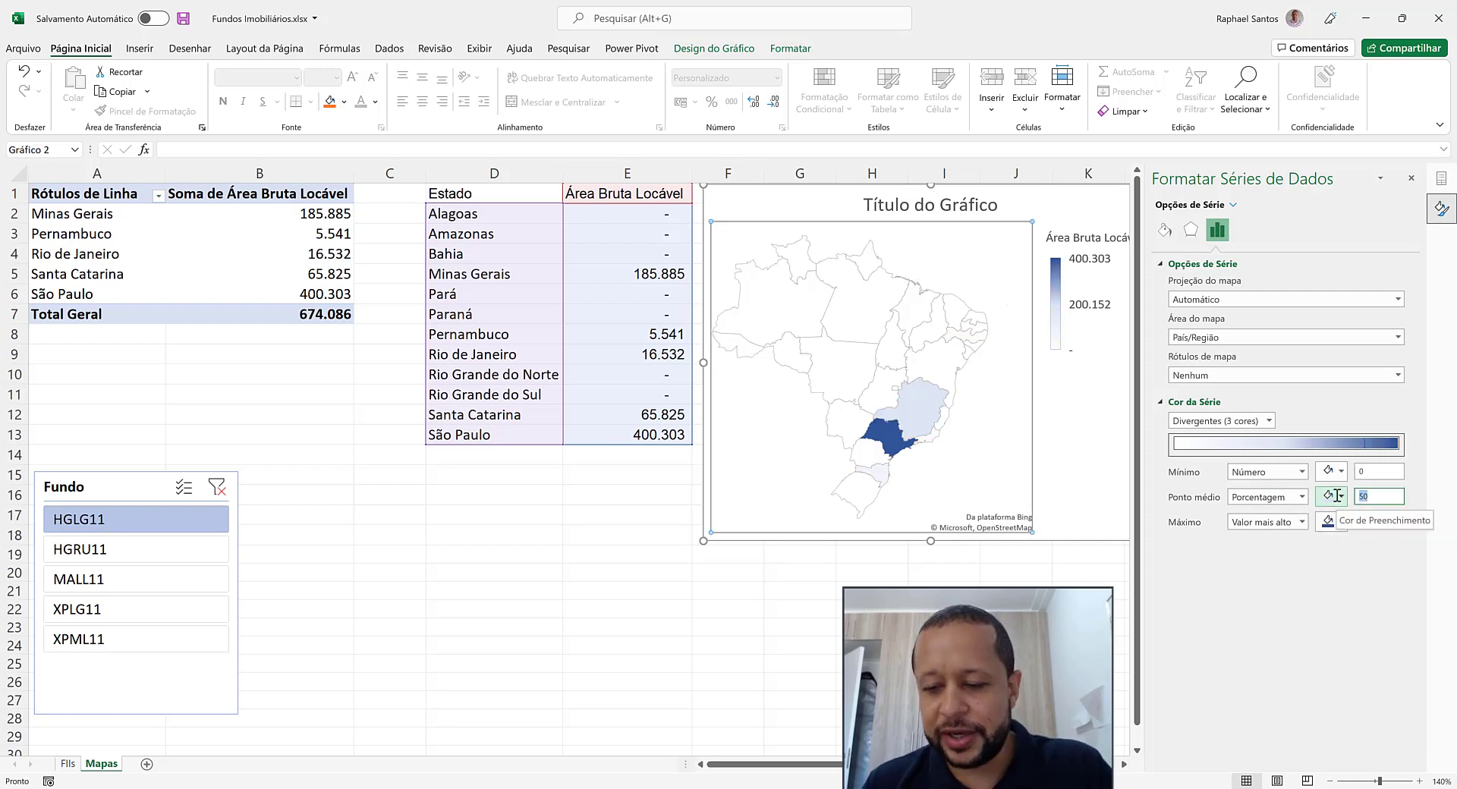
type("5")
key("Return")
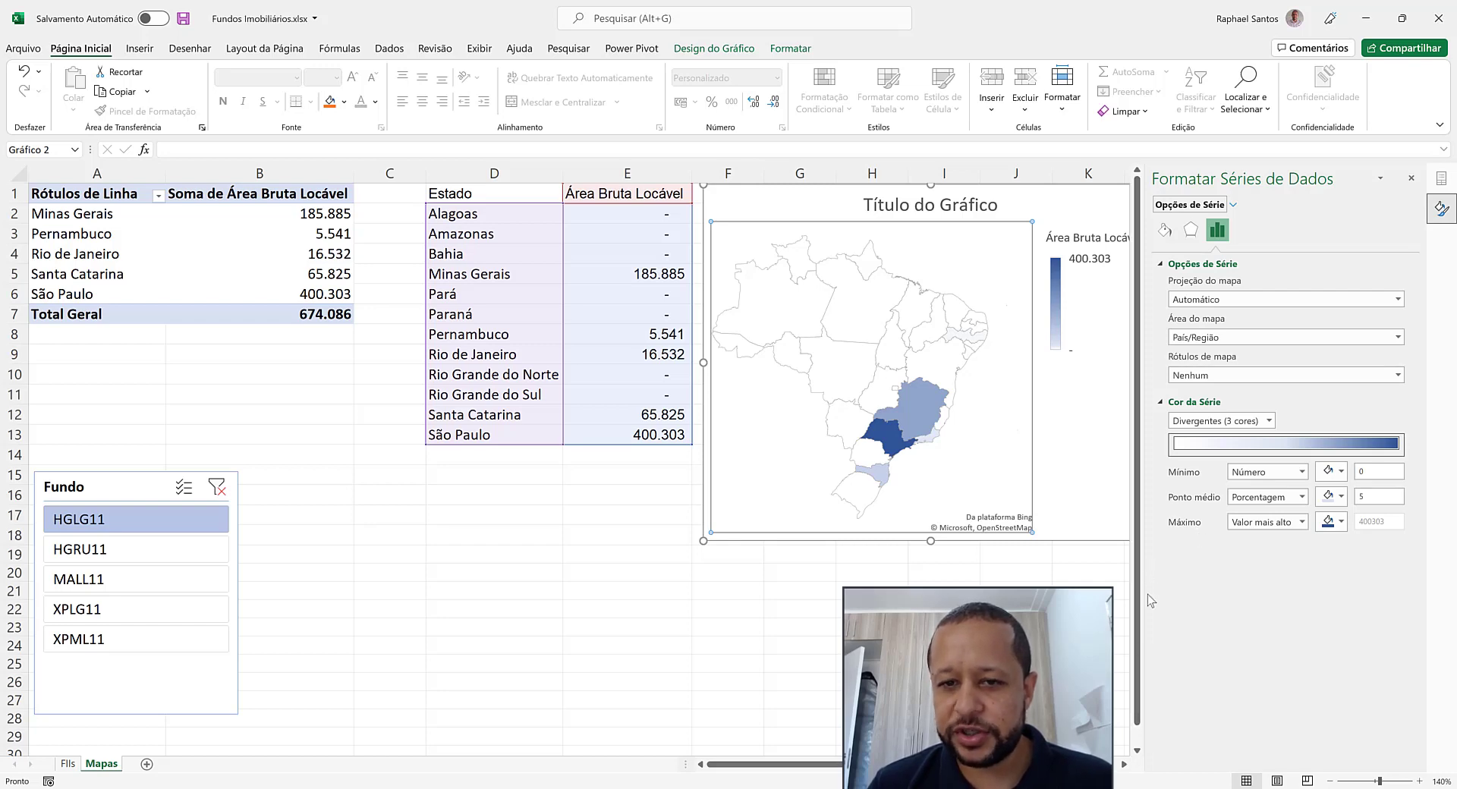
Narrow the map chart from its outer edge so it fits fully beside the formatting pane
mouse_move(1138, 595)
left_mouse_down()
mouse_move(1196, 586)
mouse_move(1162, 589)
left_mouse_up()
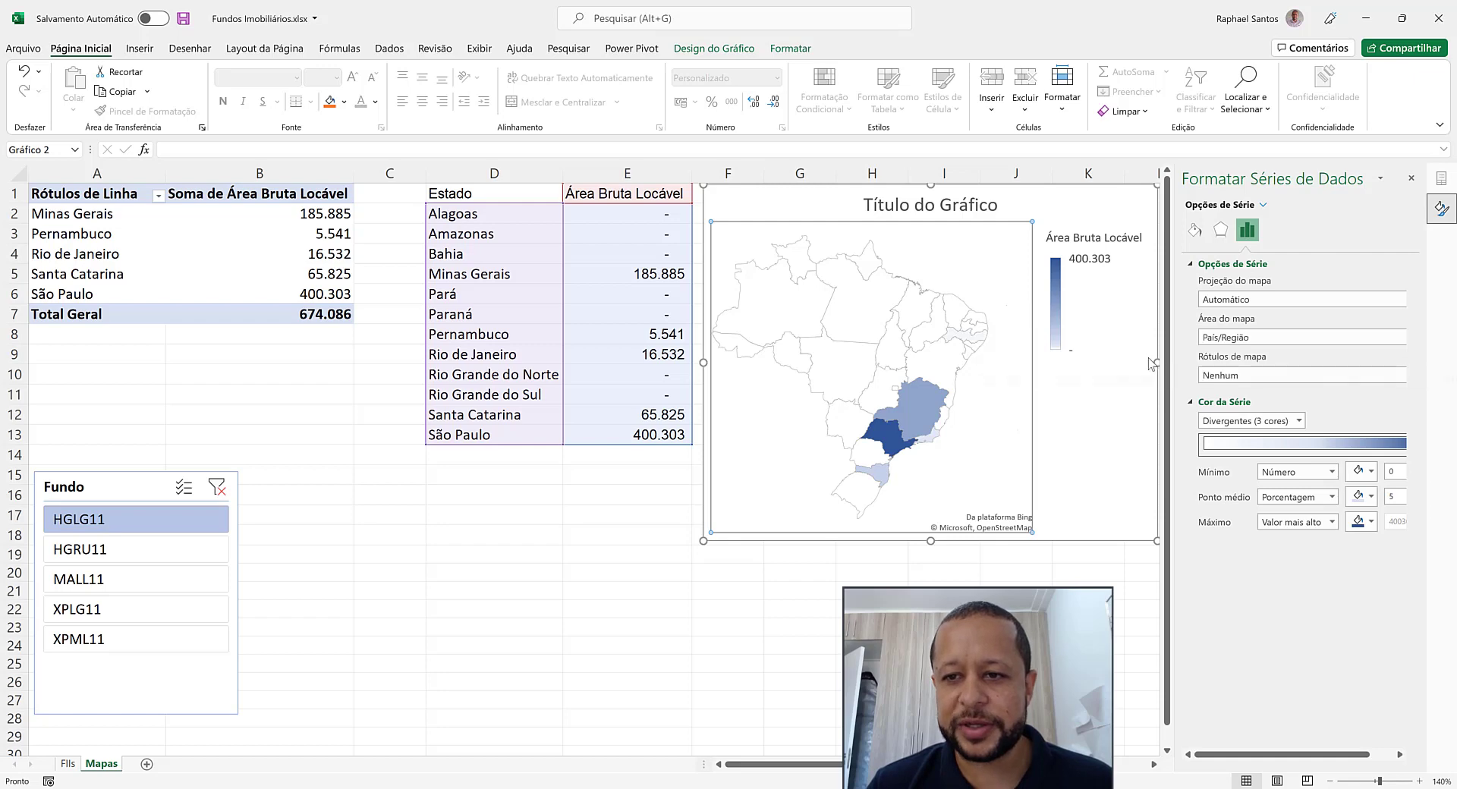
left_click_drag(1150, 363, 1121, 363)
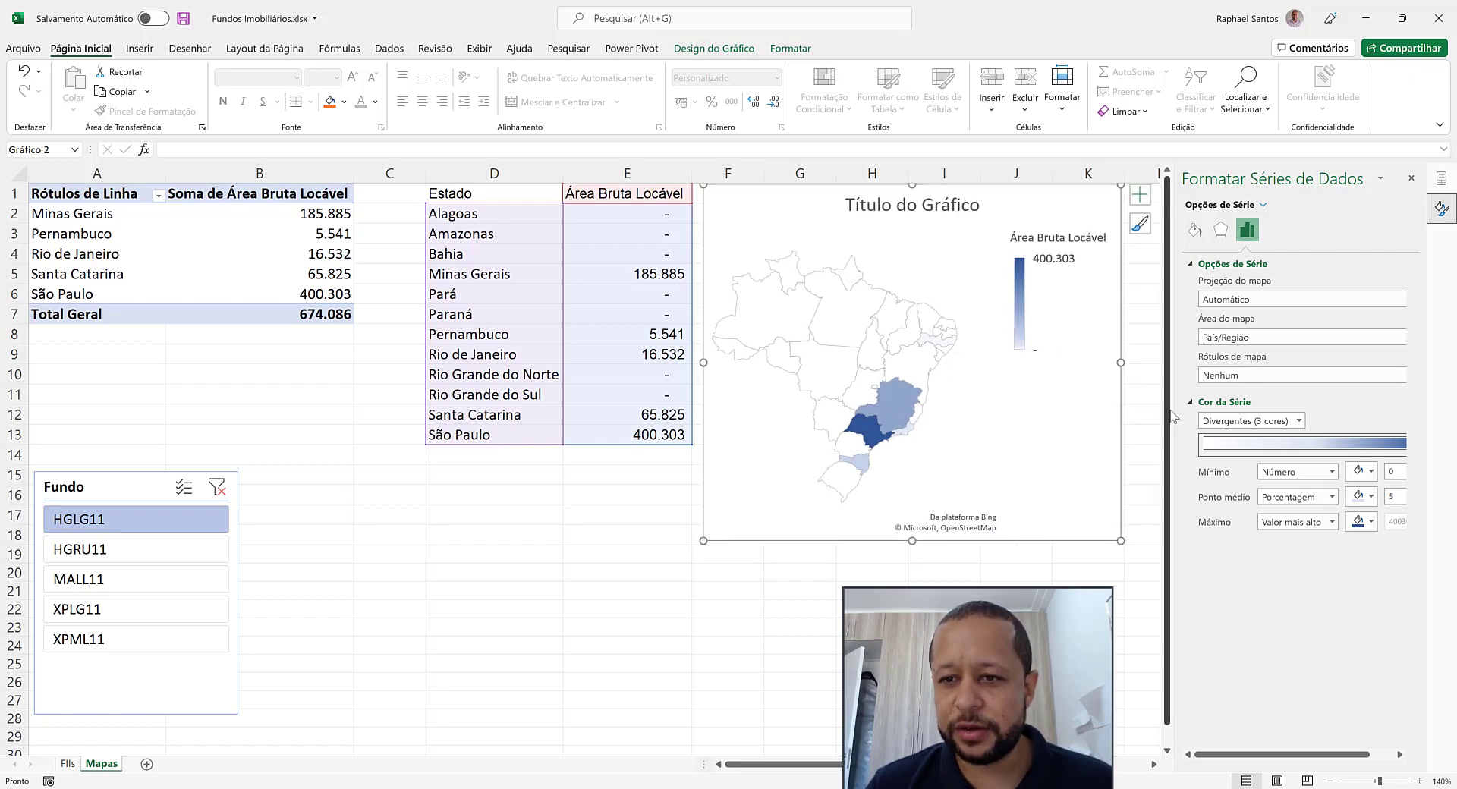
left_click_drag(1174, 416, 1142, 417)
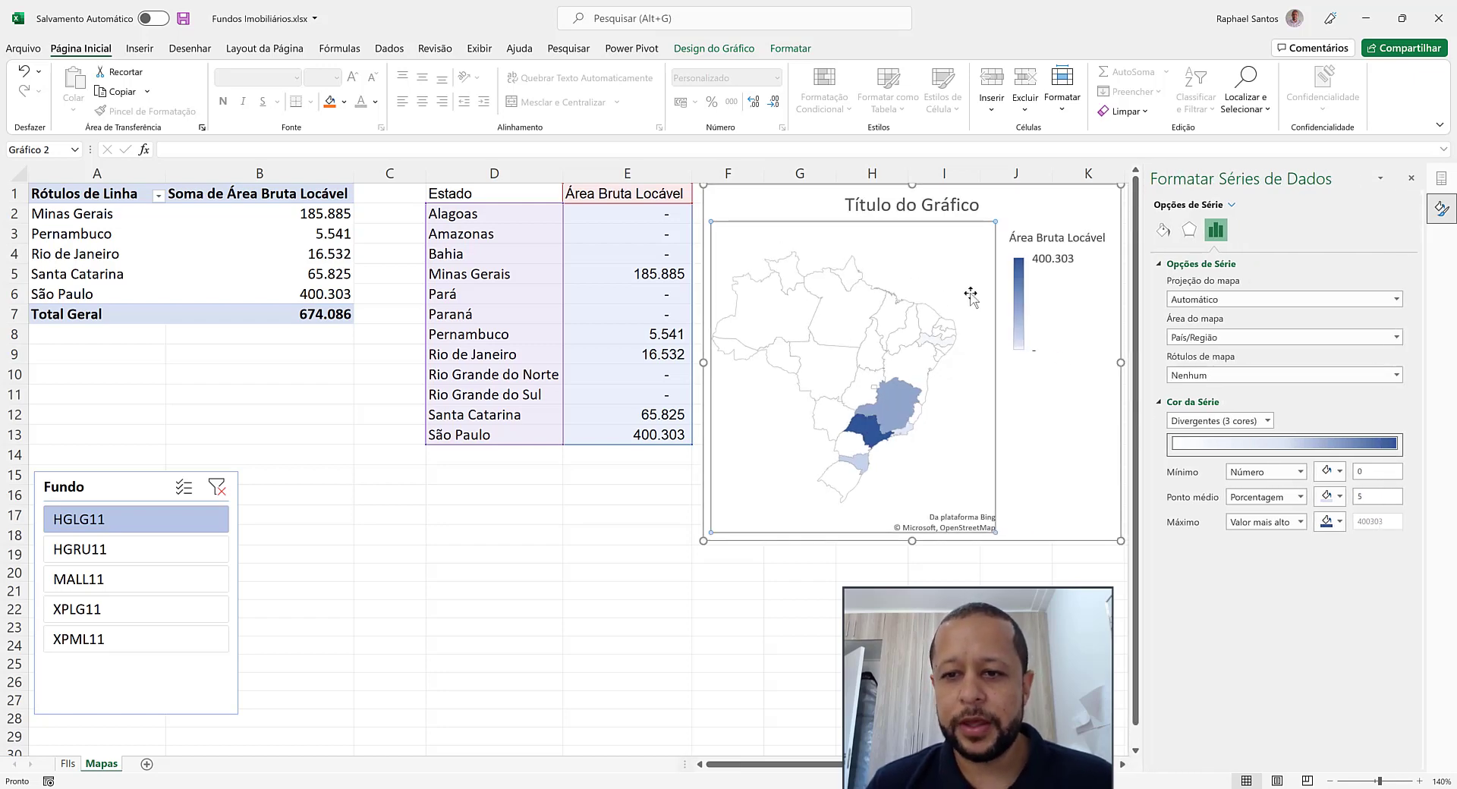
Remove the legend from the map chart
left_click(1038, 208)
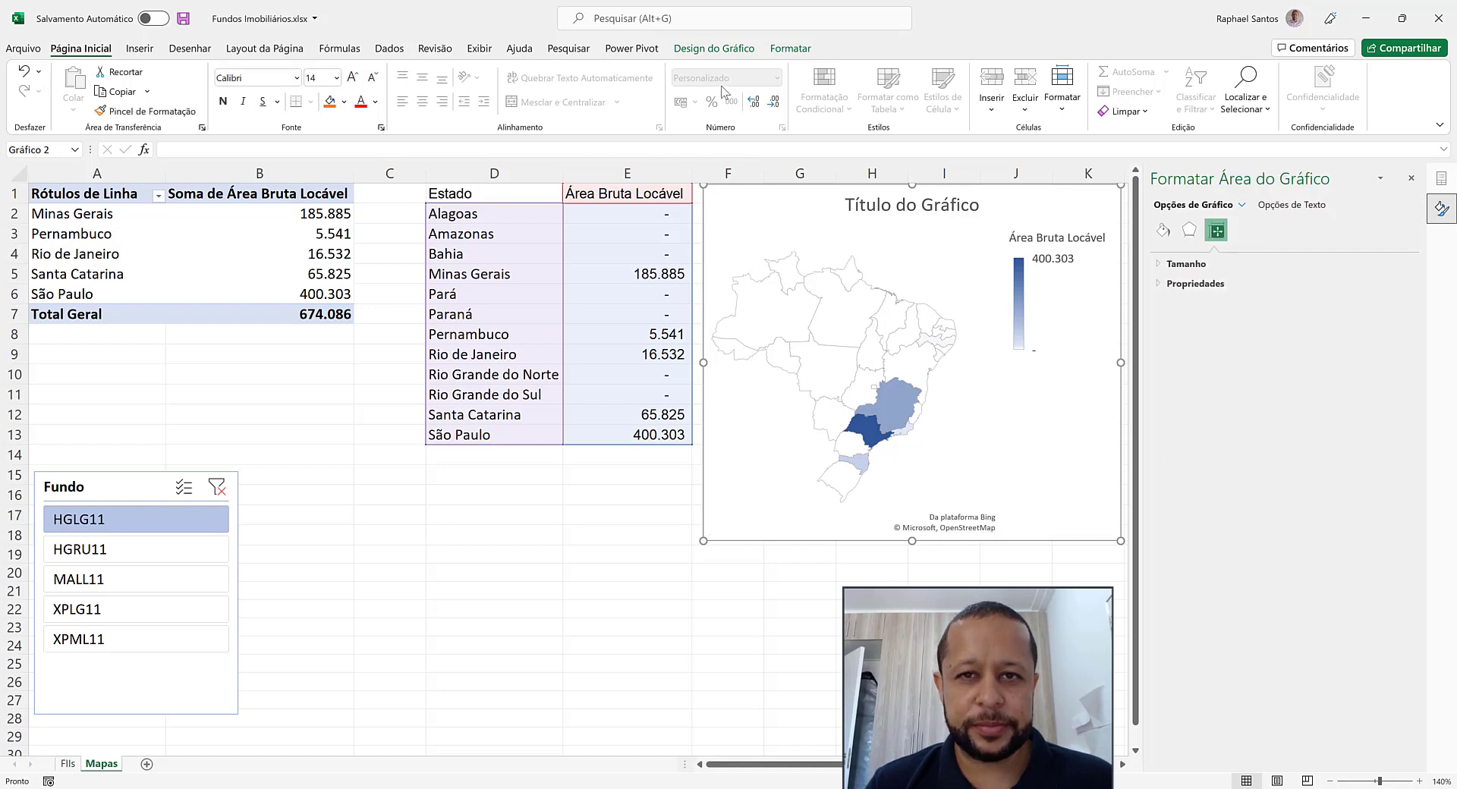
left_click(733, 50)
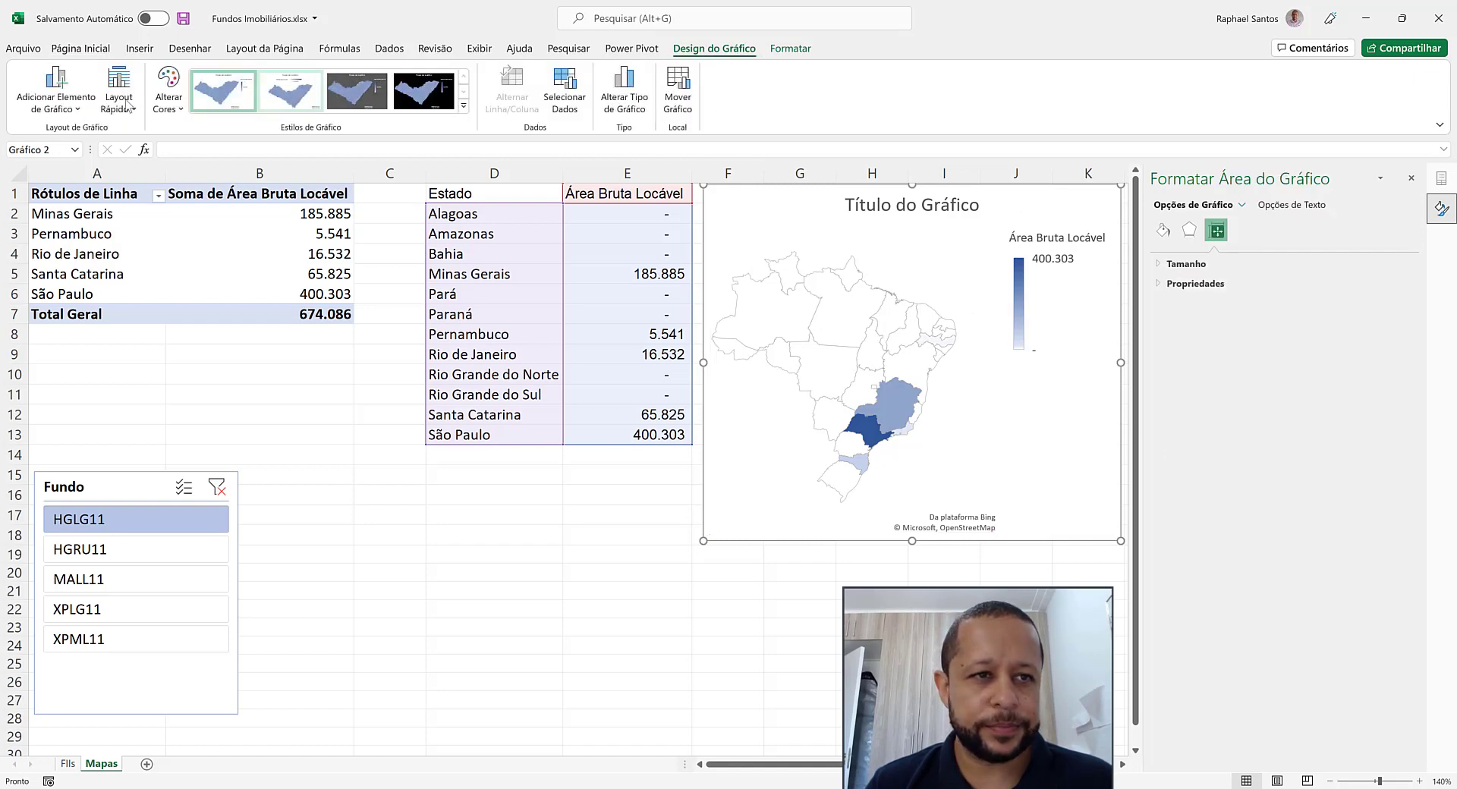
left_click(56, 97)
mouse_move(84, 177)
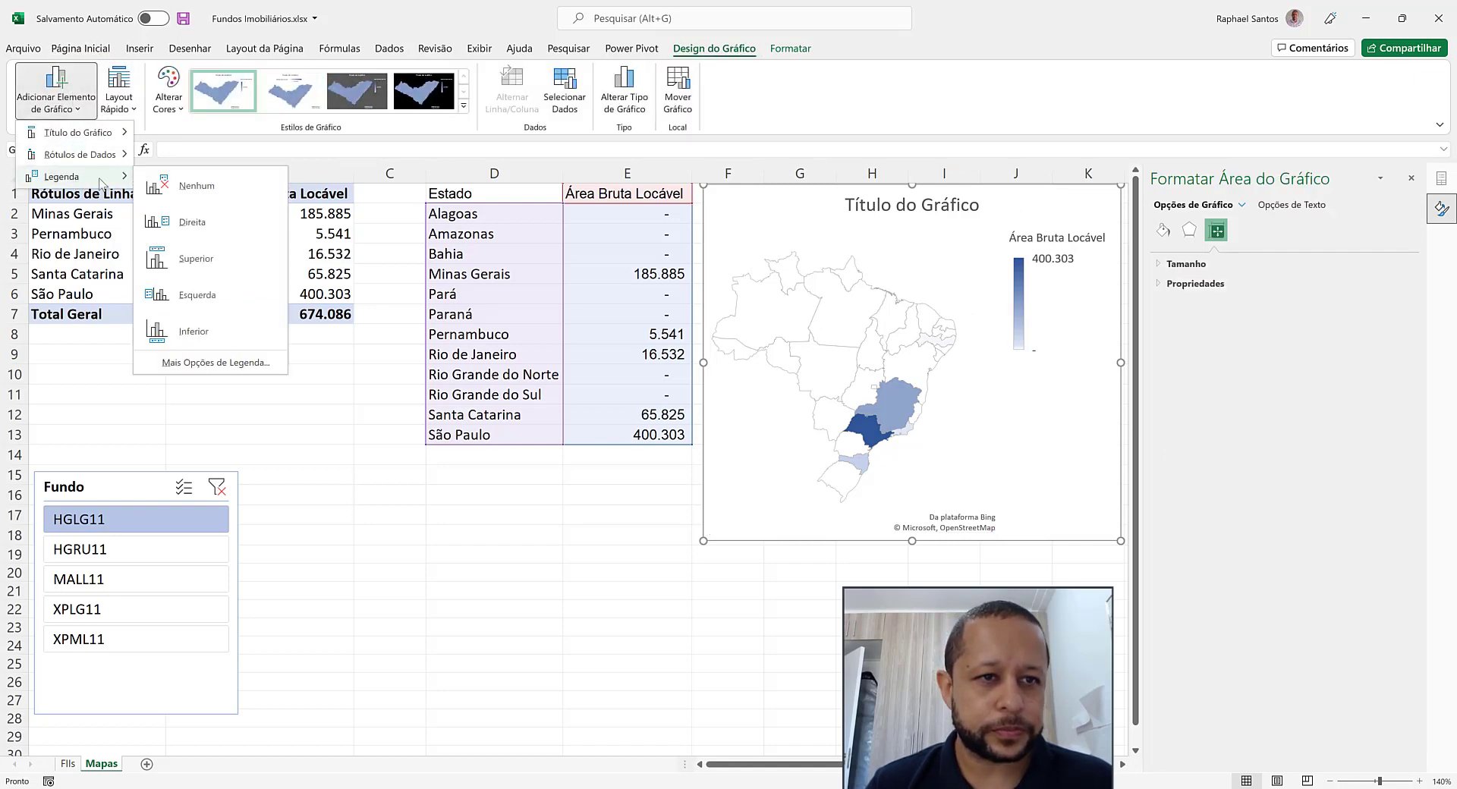
left_click(185, 188)
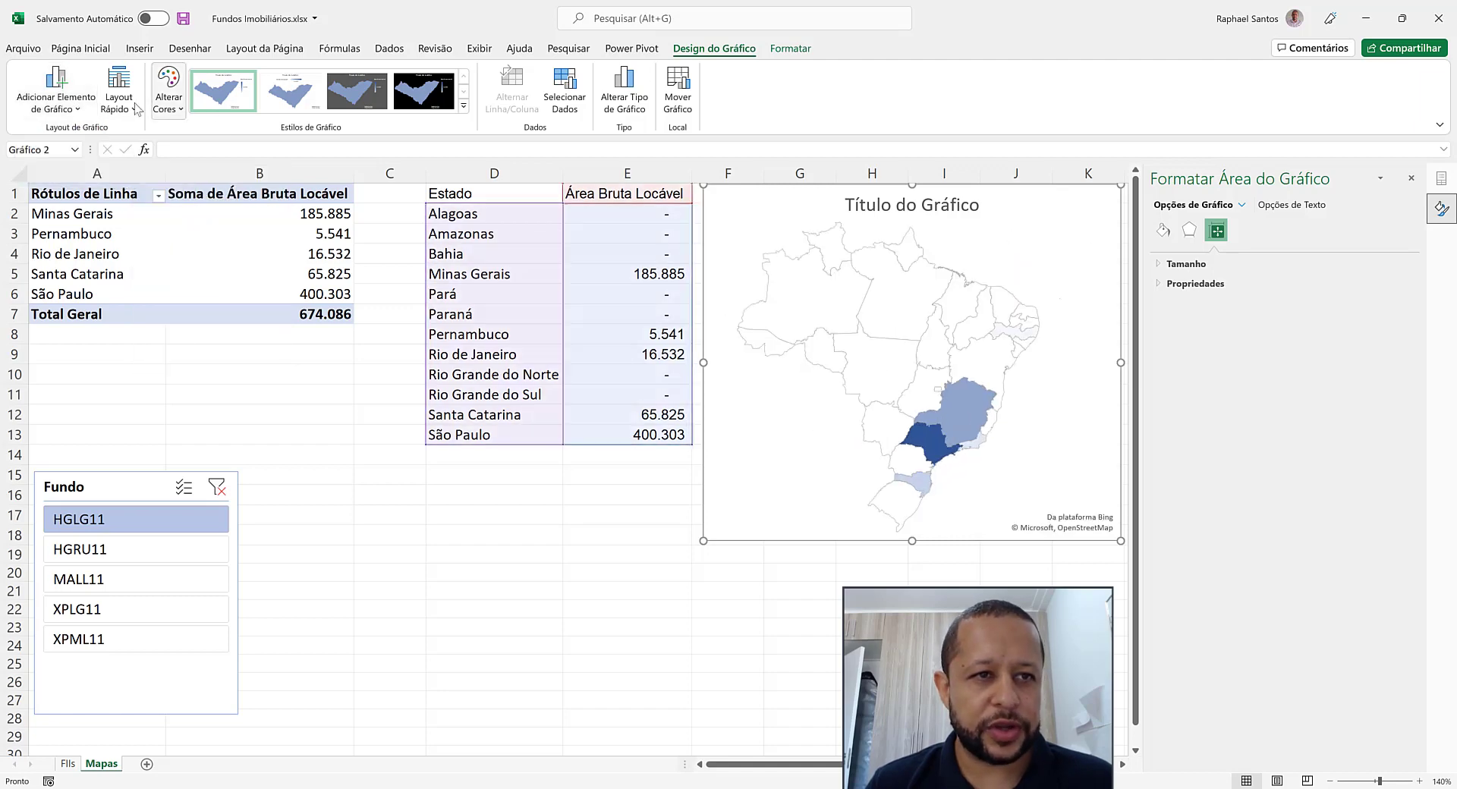
Show data labels on the map chart
left_click(55, 94)
mouse_move(80, 154)
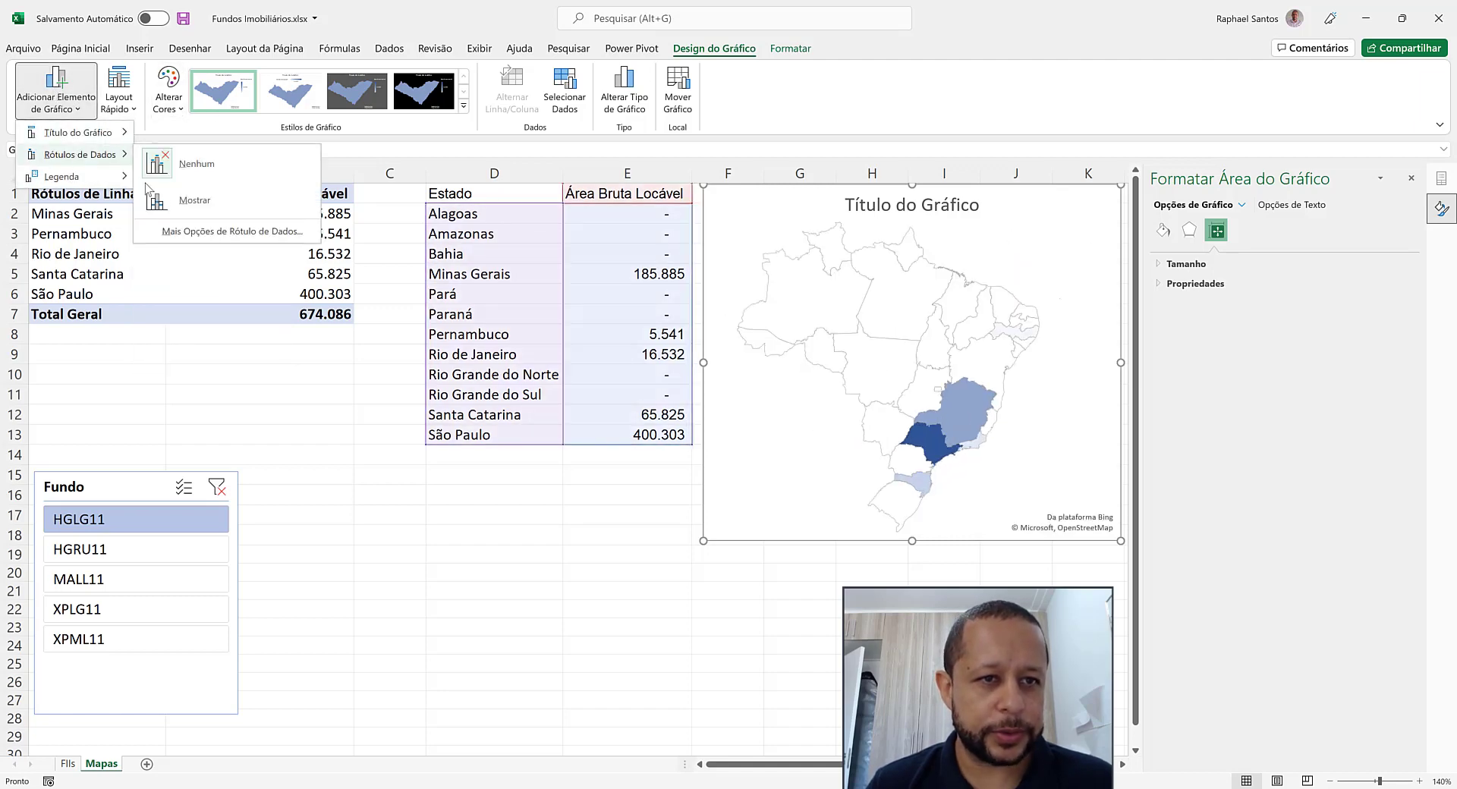
left_click(182, 201)
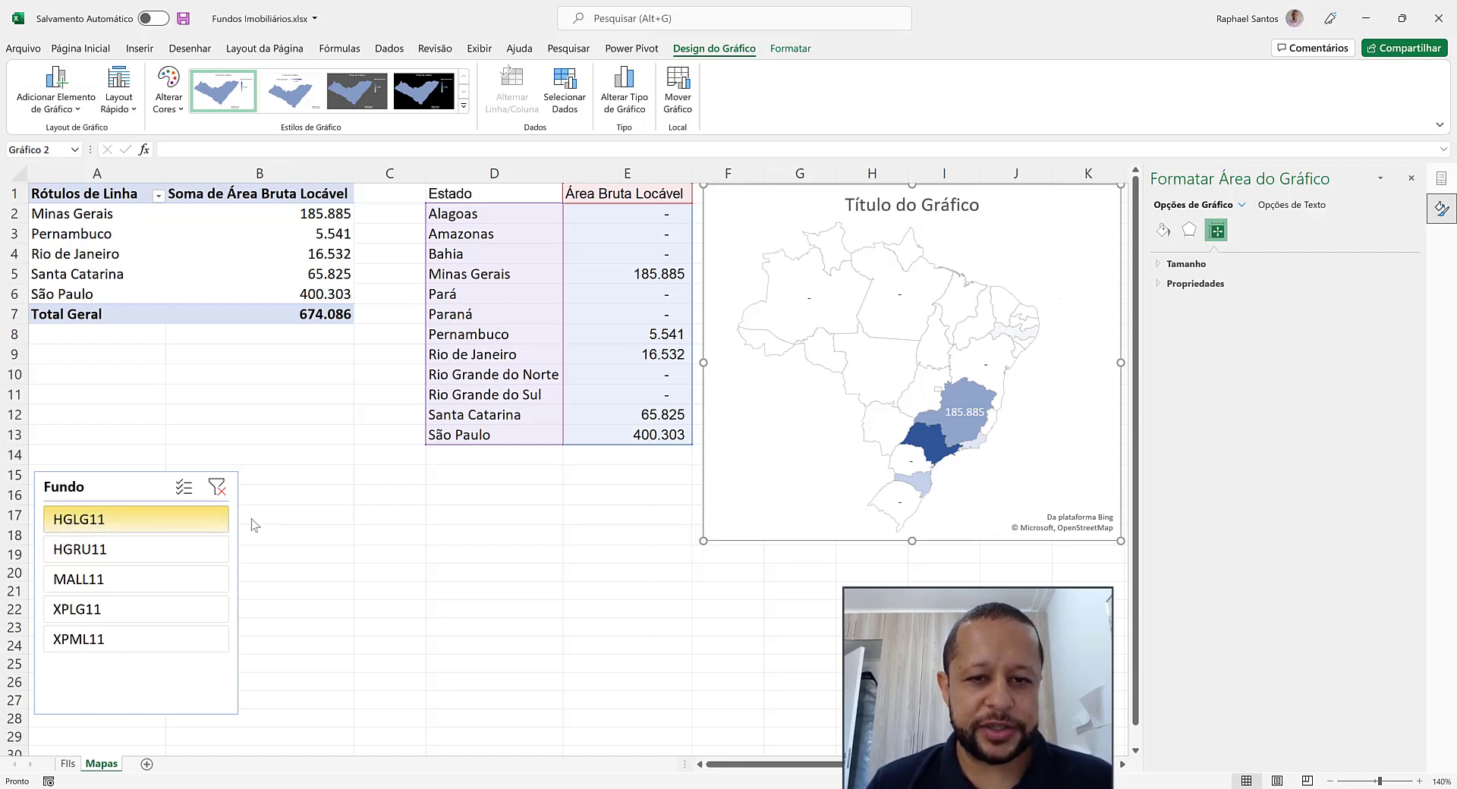
Check the map for HGRU11, MALL11, XPLG11 and XPML11 in turn using the Fundo slicer, and clear its filter
left_click(122, 549)
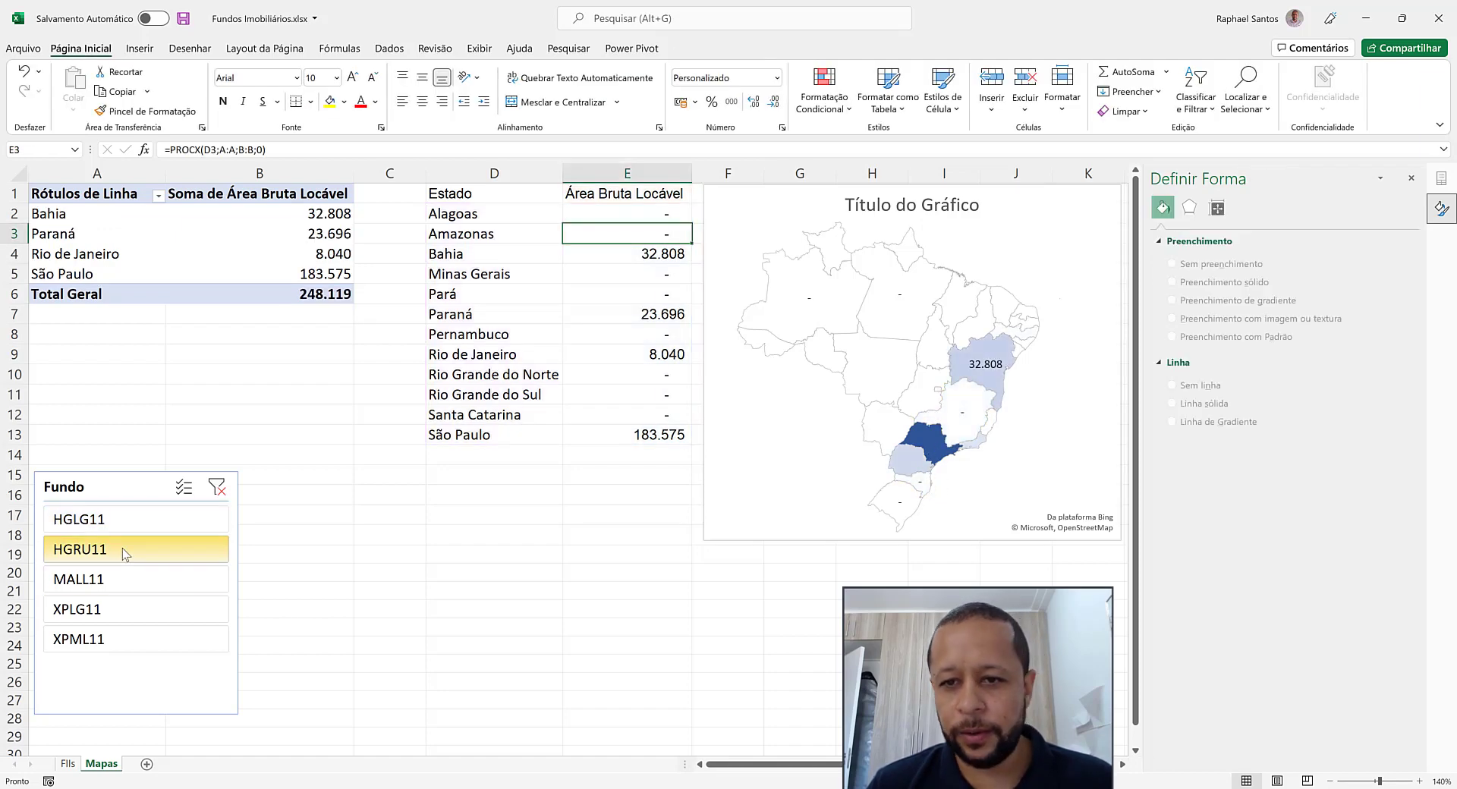
left_click(112, 575)
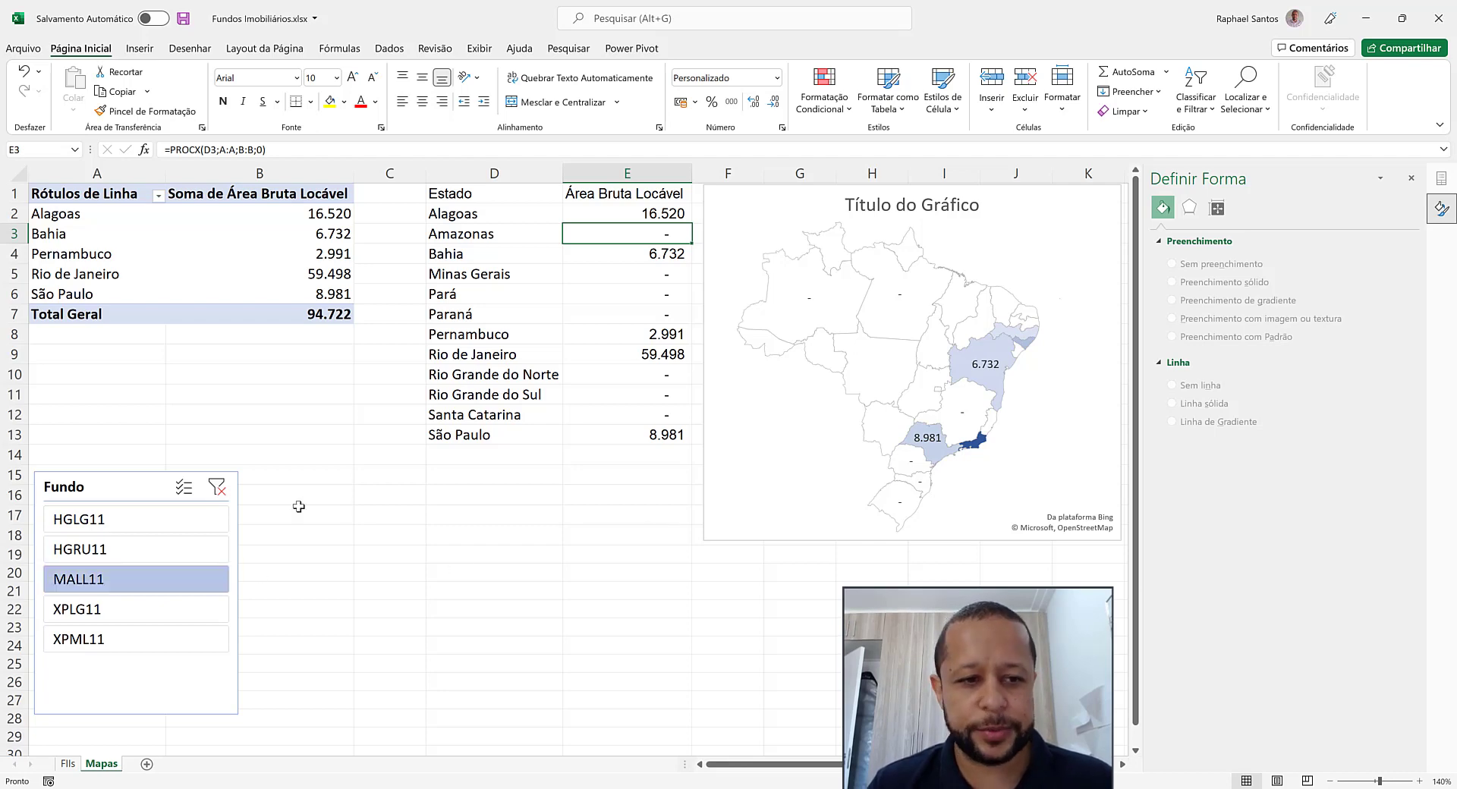
left_click(104, 614)
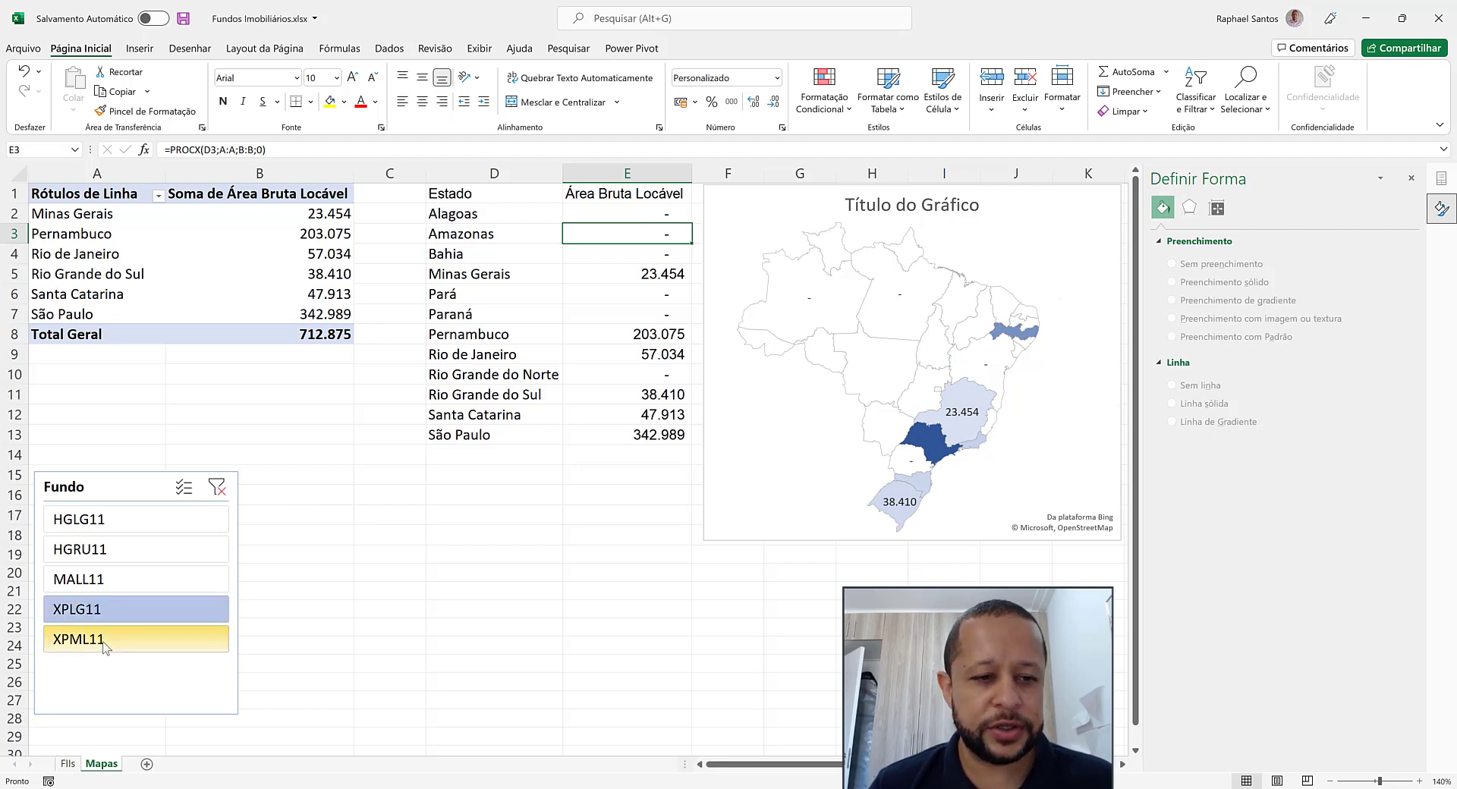
left_click(105, 643)
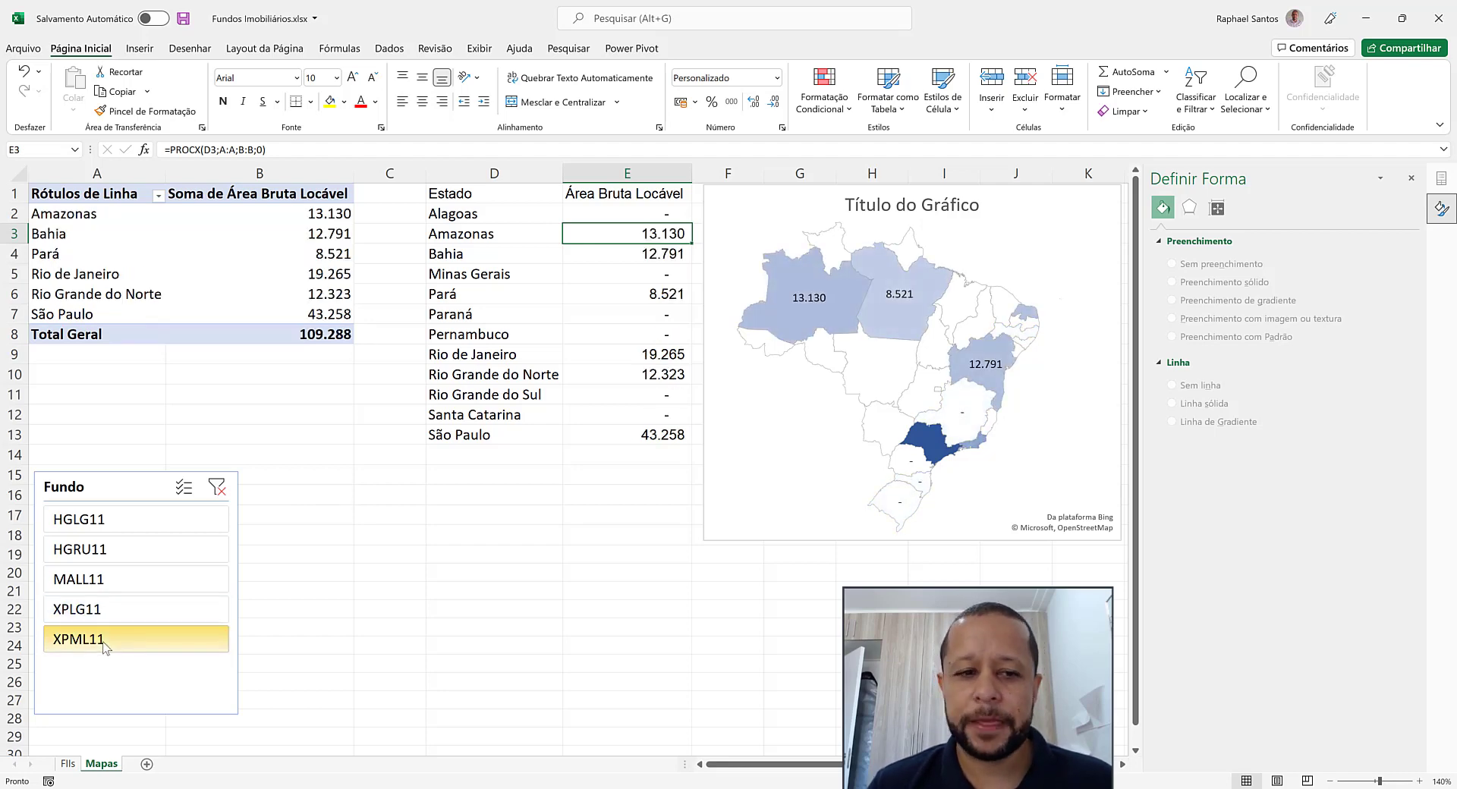
left_click(216, 487)
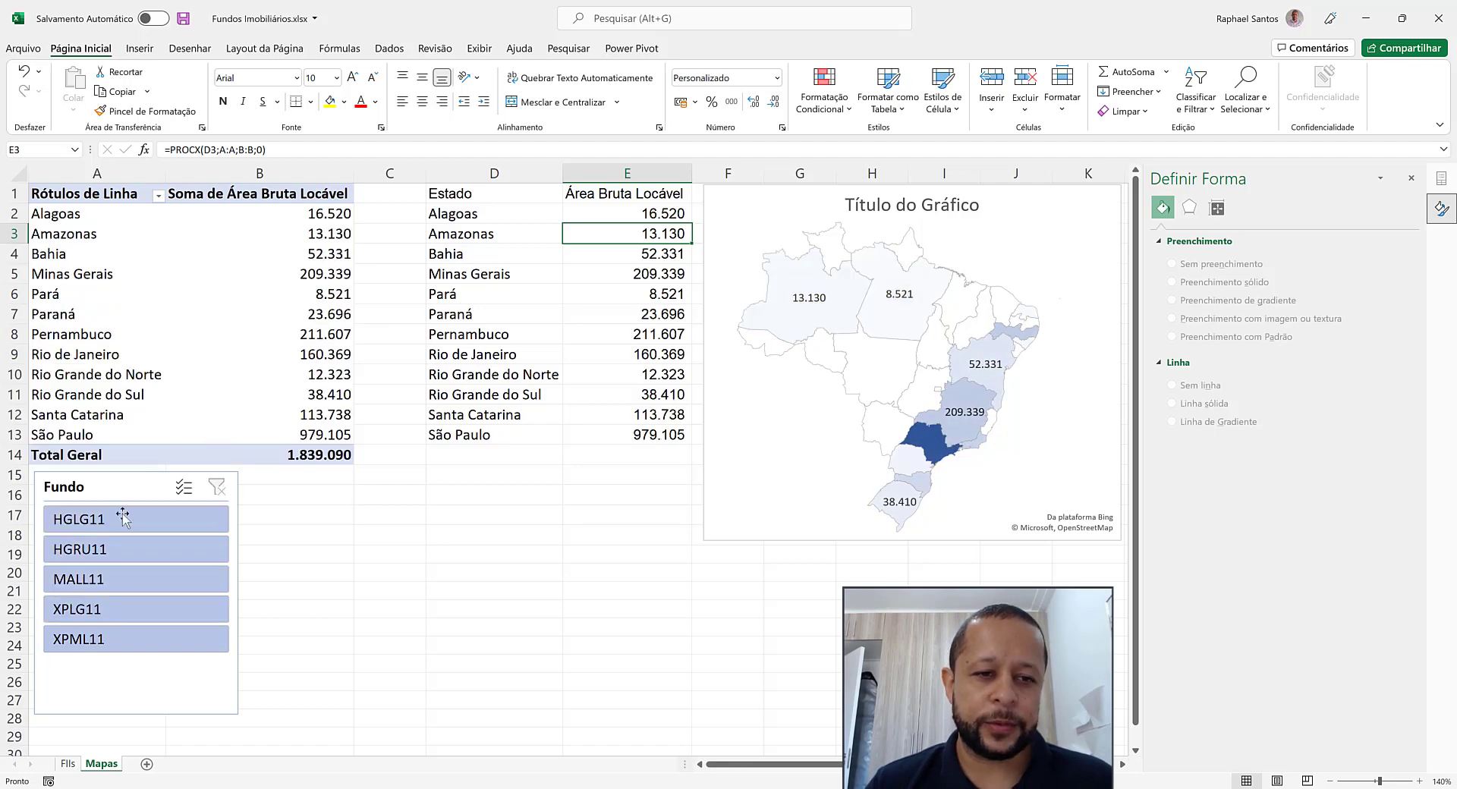
Insert a Segmento slicer for the pivot table, place it beside the Fundo slicer and shorten it to a height of about 6,11 cm
left_click(140, 483)
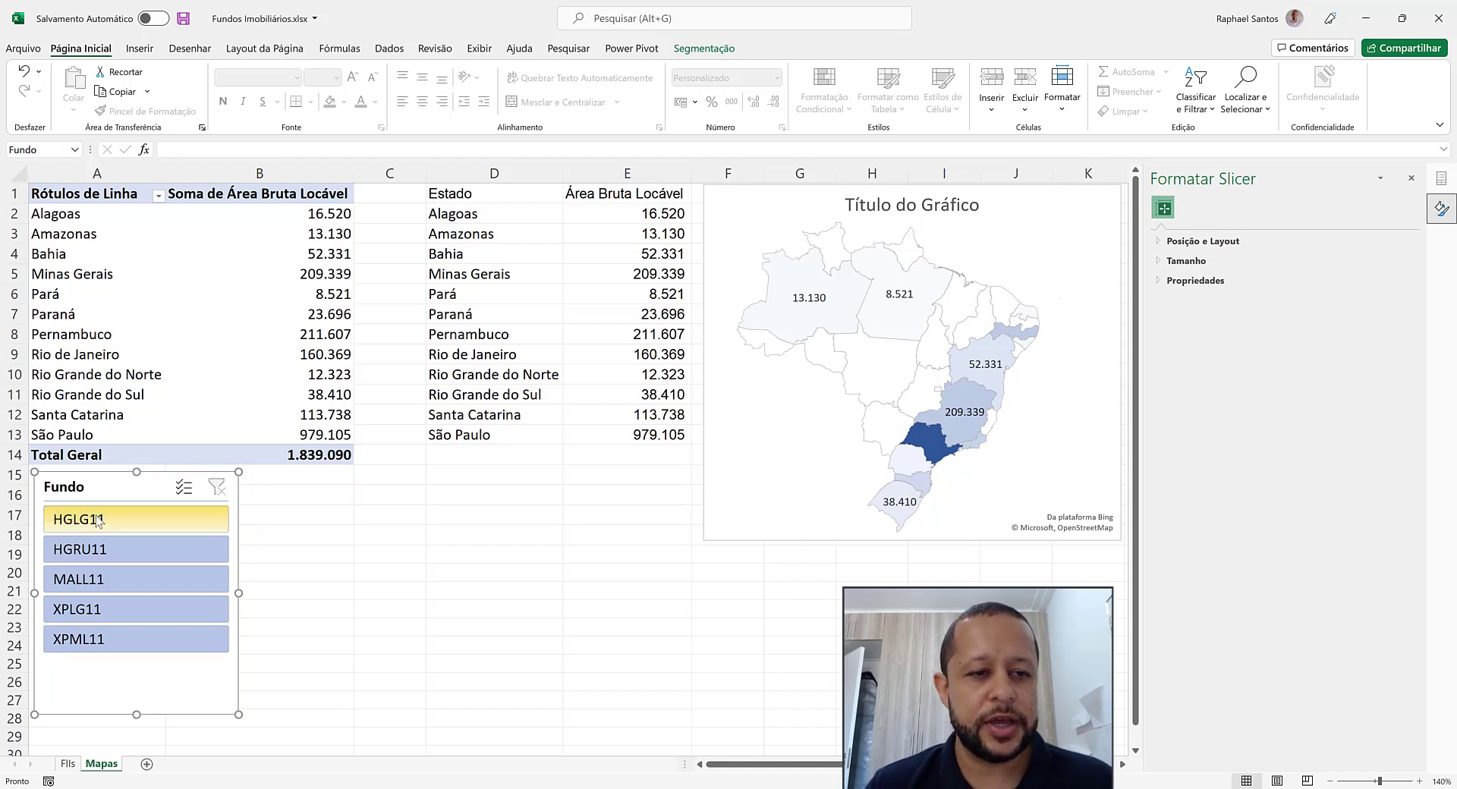
left_click(113, 222)
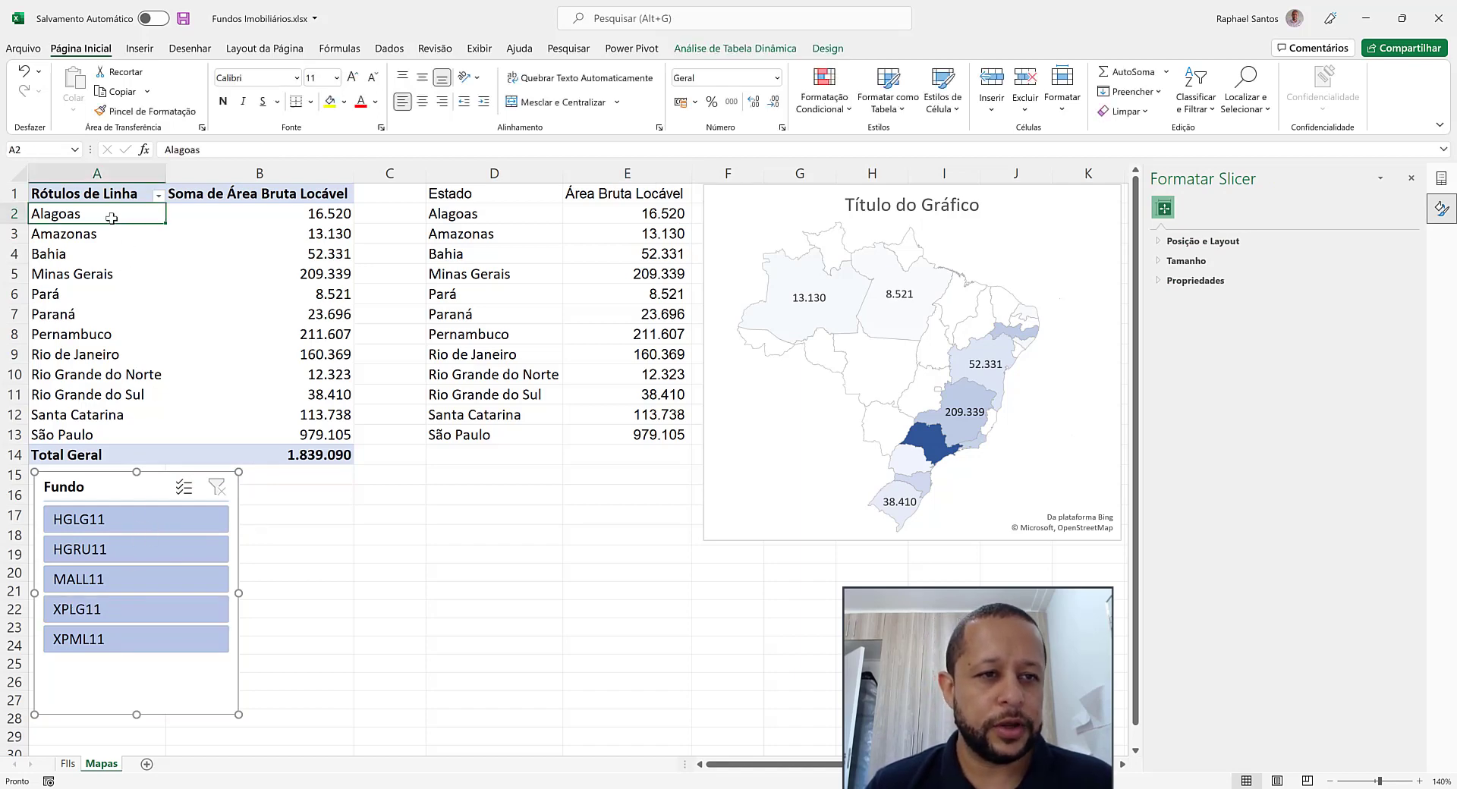
left_click(149, 53)
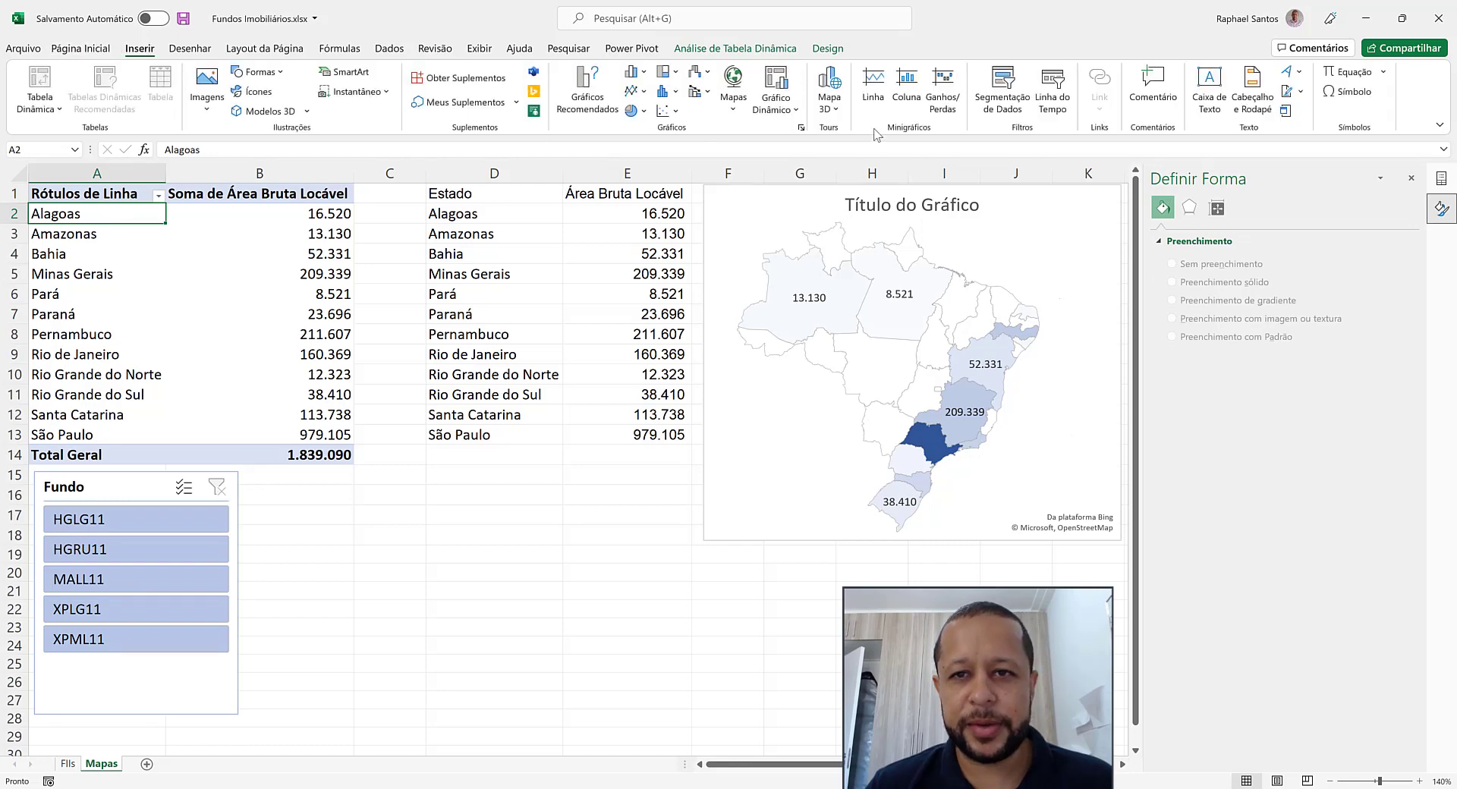
left_click(1003, 93)
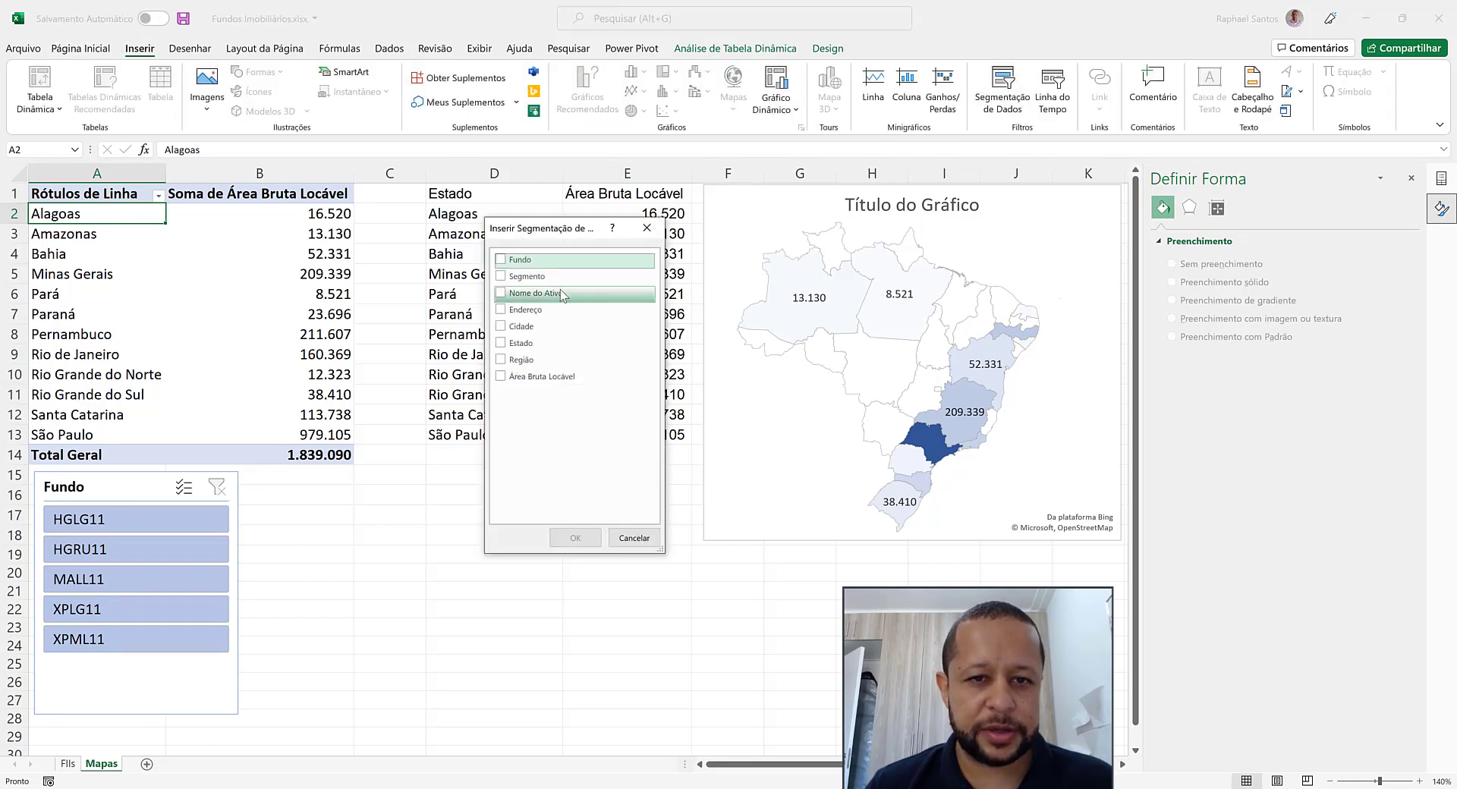
left_click(525, 276)
left_click(575, 538)
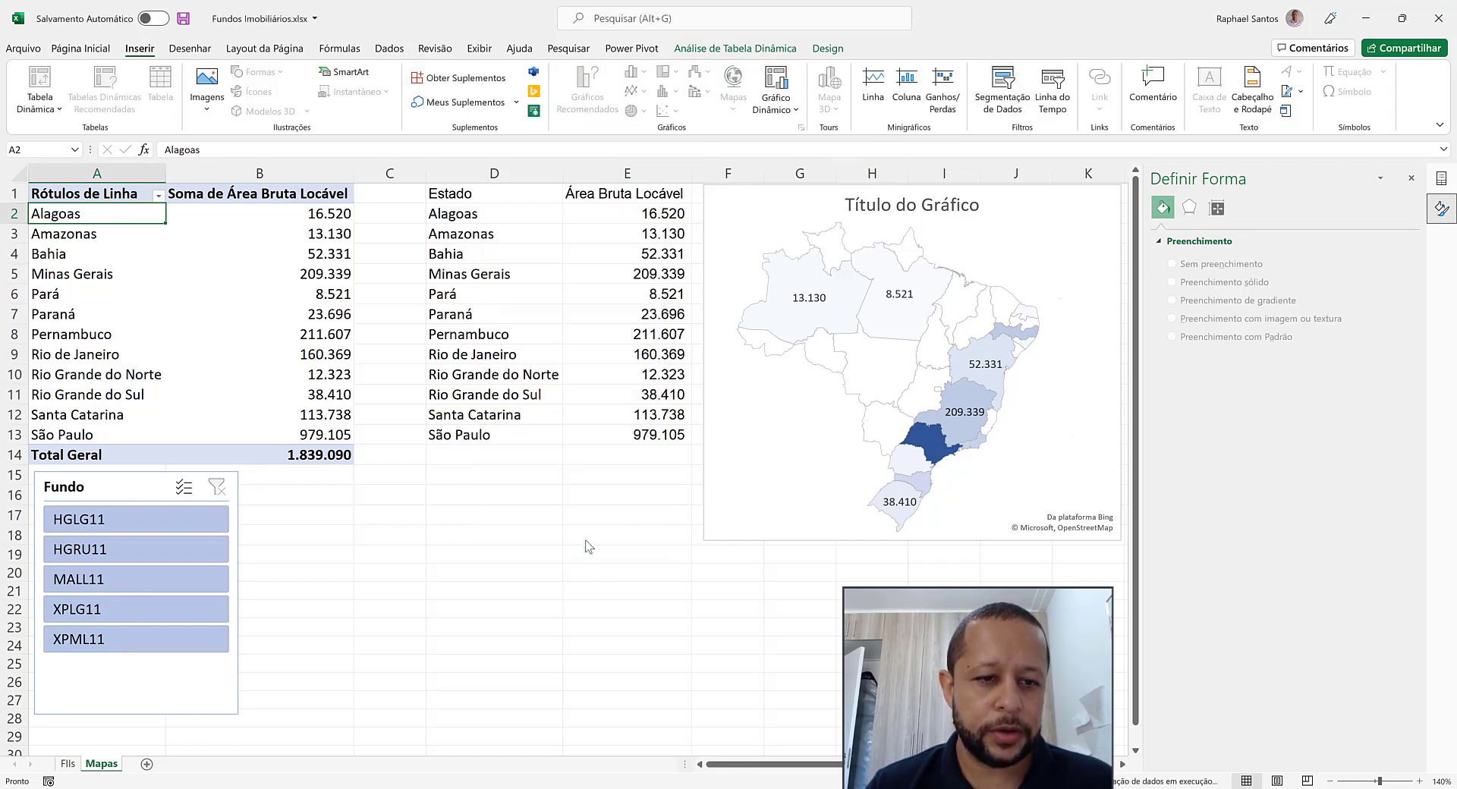
left_click_drag(524, 405, 346, 492)
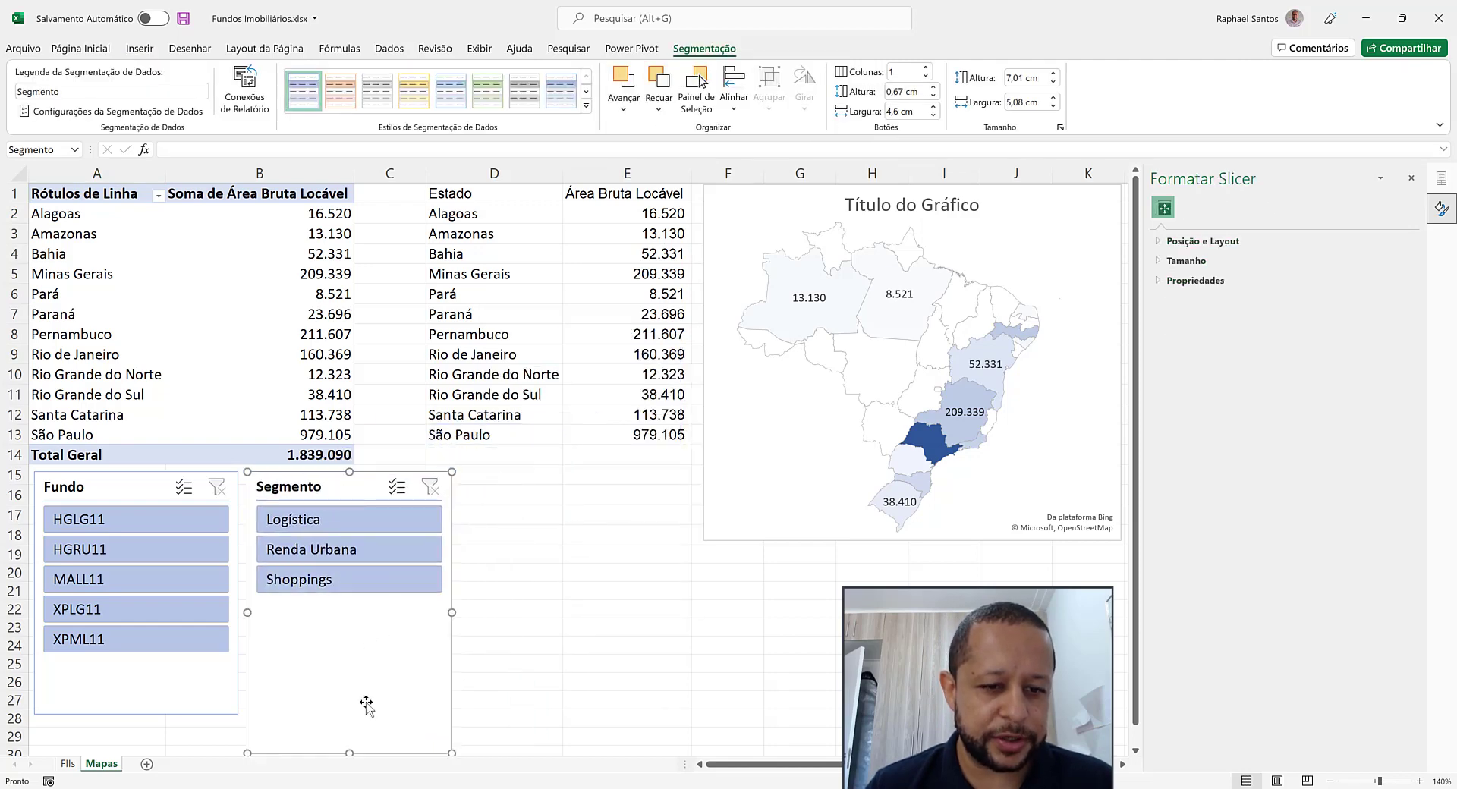
left_click_drag(349, 753, 348, 717)
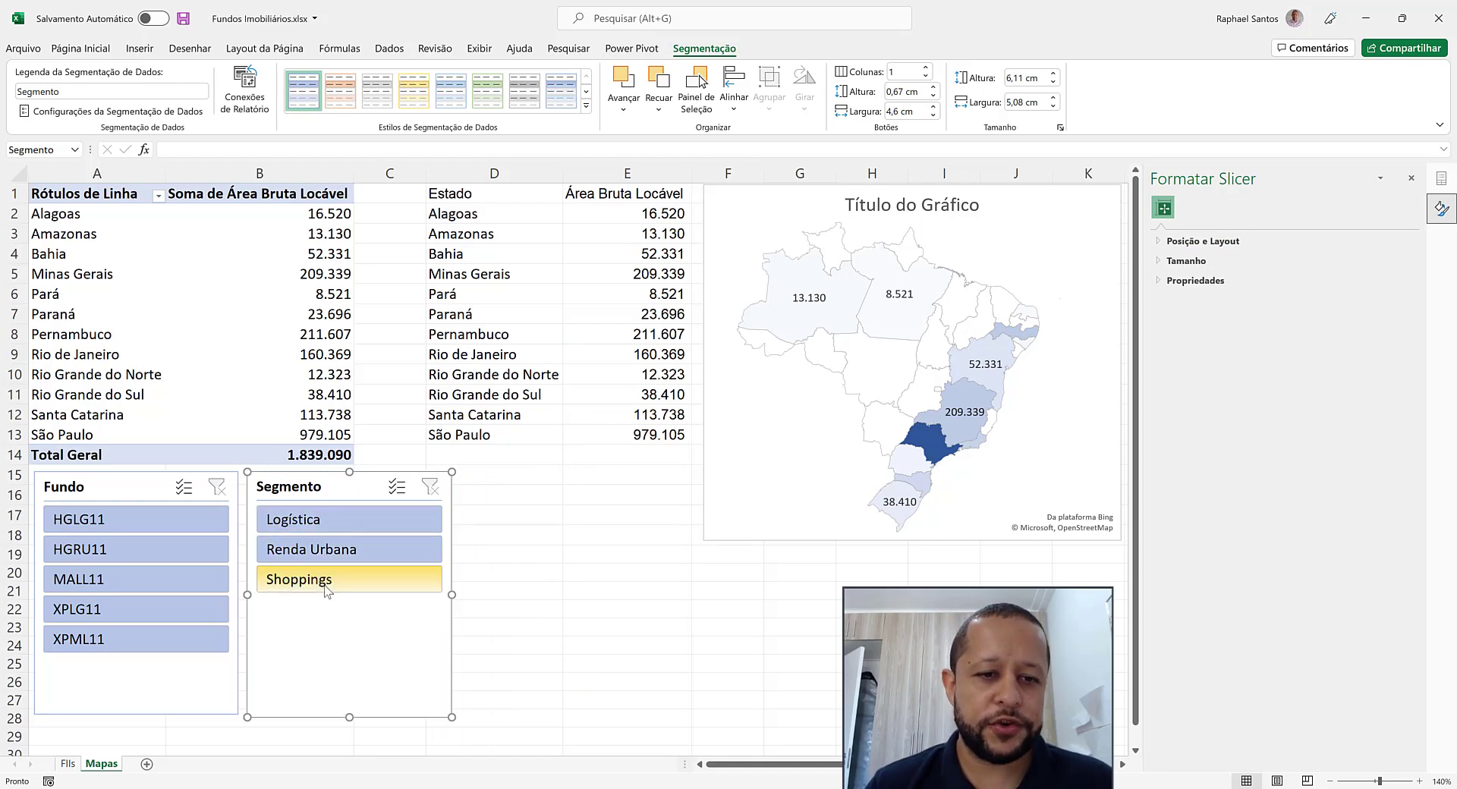
left_click(541, 615)
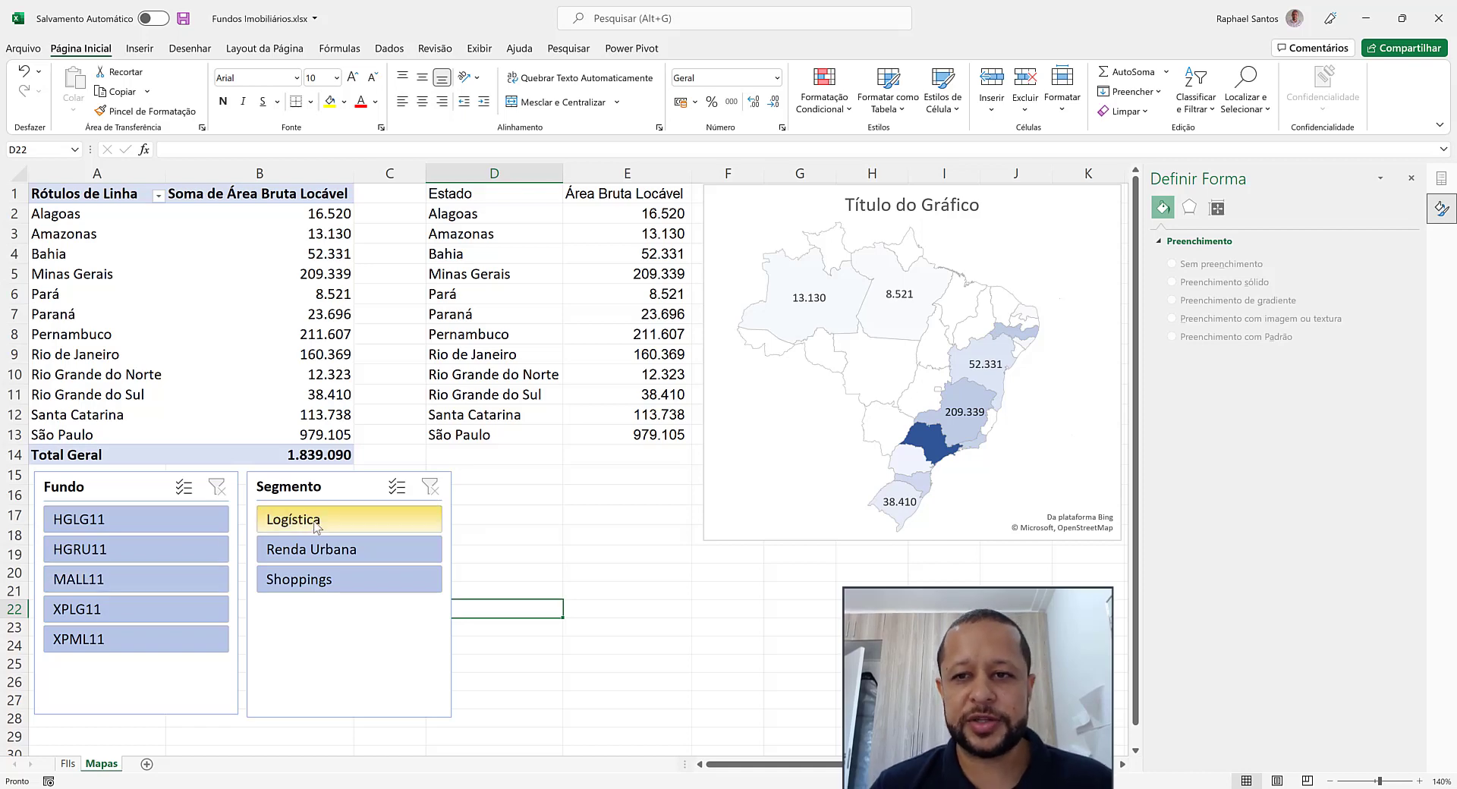
Widen the map chart by extending its left edge over column E to about the middle of column D
left_click(758, 419)
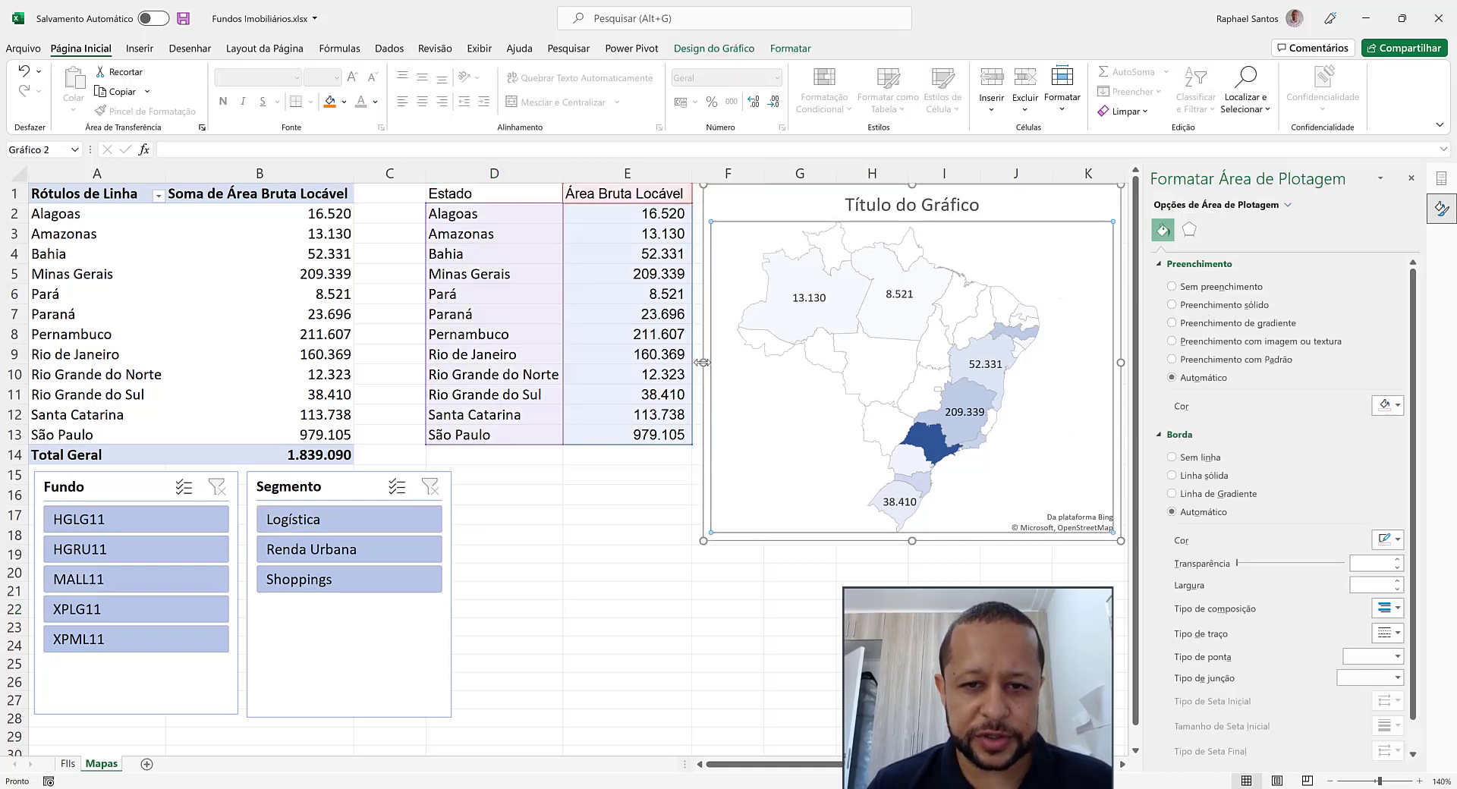
left_click_drag(704, 362, 520, 345)
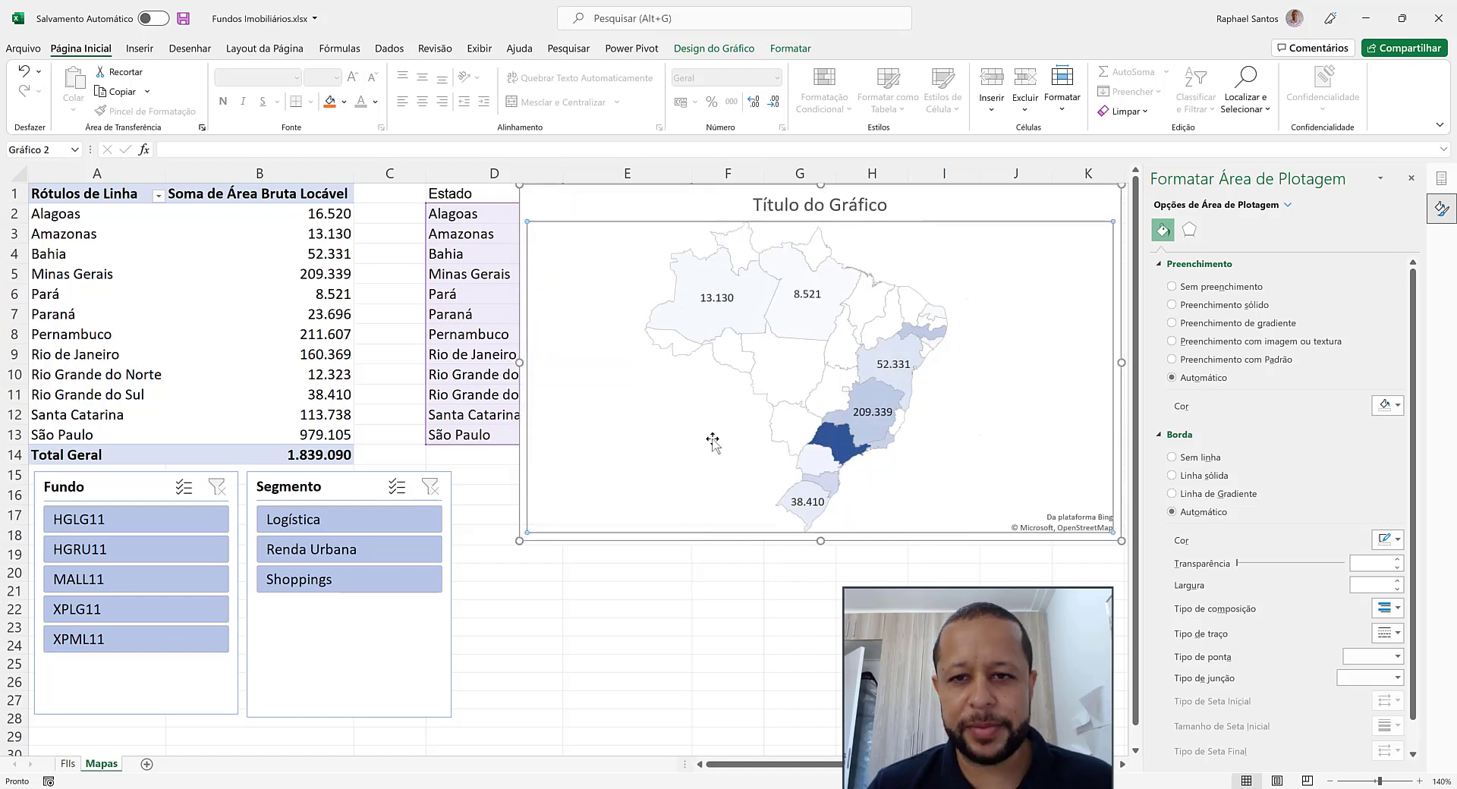
left_click(521, 606)
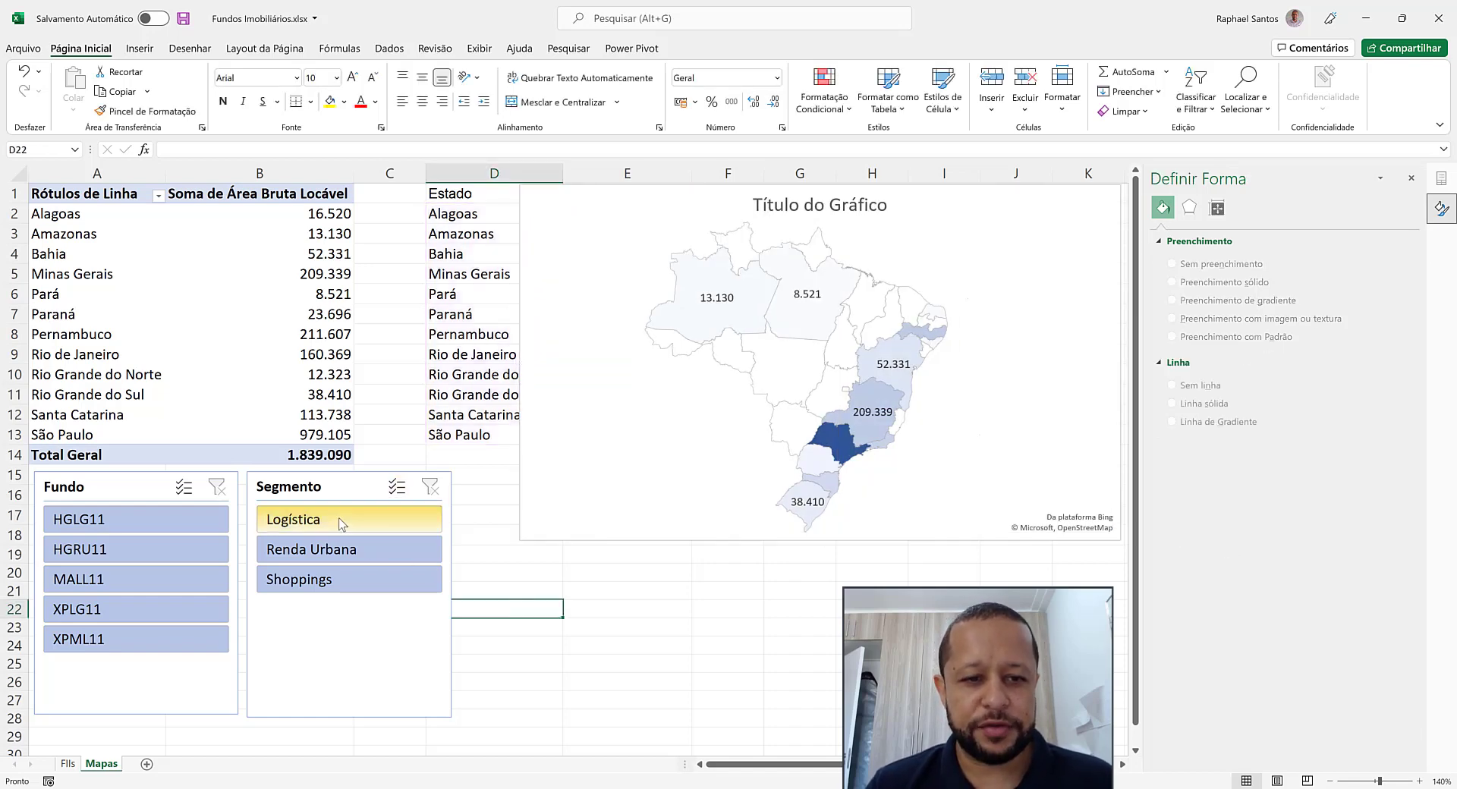
Check the map for the Logística, Renda Urbana and Shoppings segments in turn using the Segmento slicer, and inspect Paraná's value for Shoppings
left_click(341, 522)
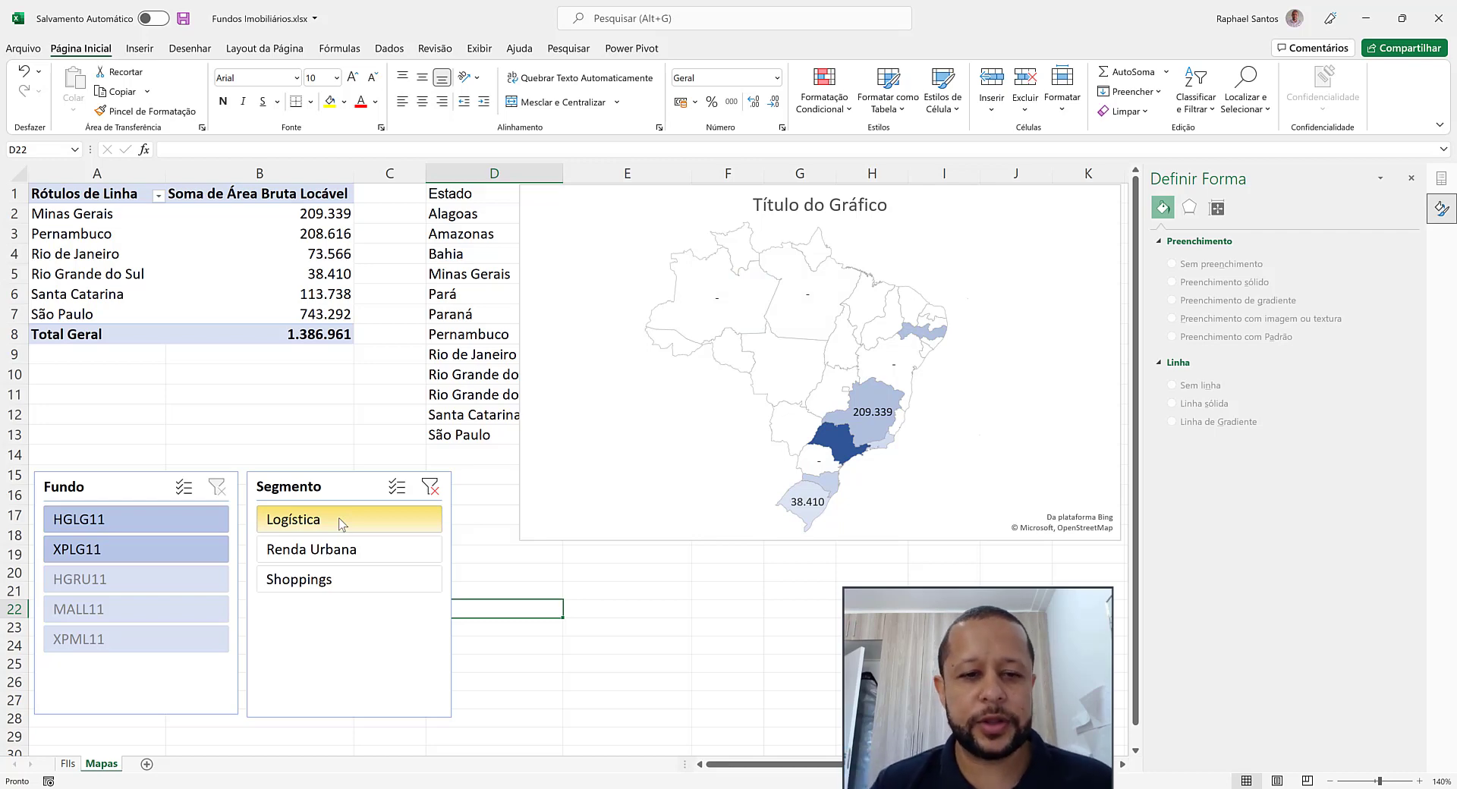
left_click(340, 555)
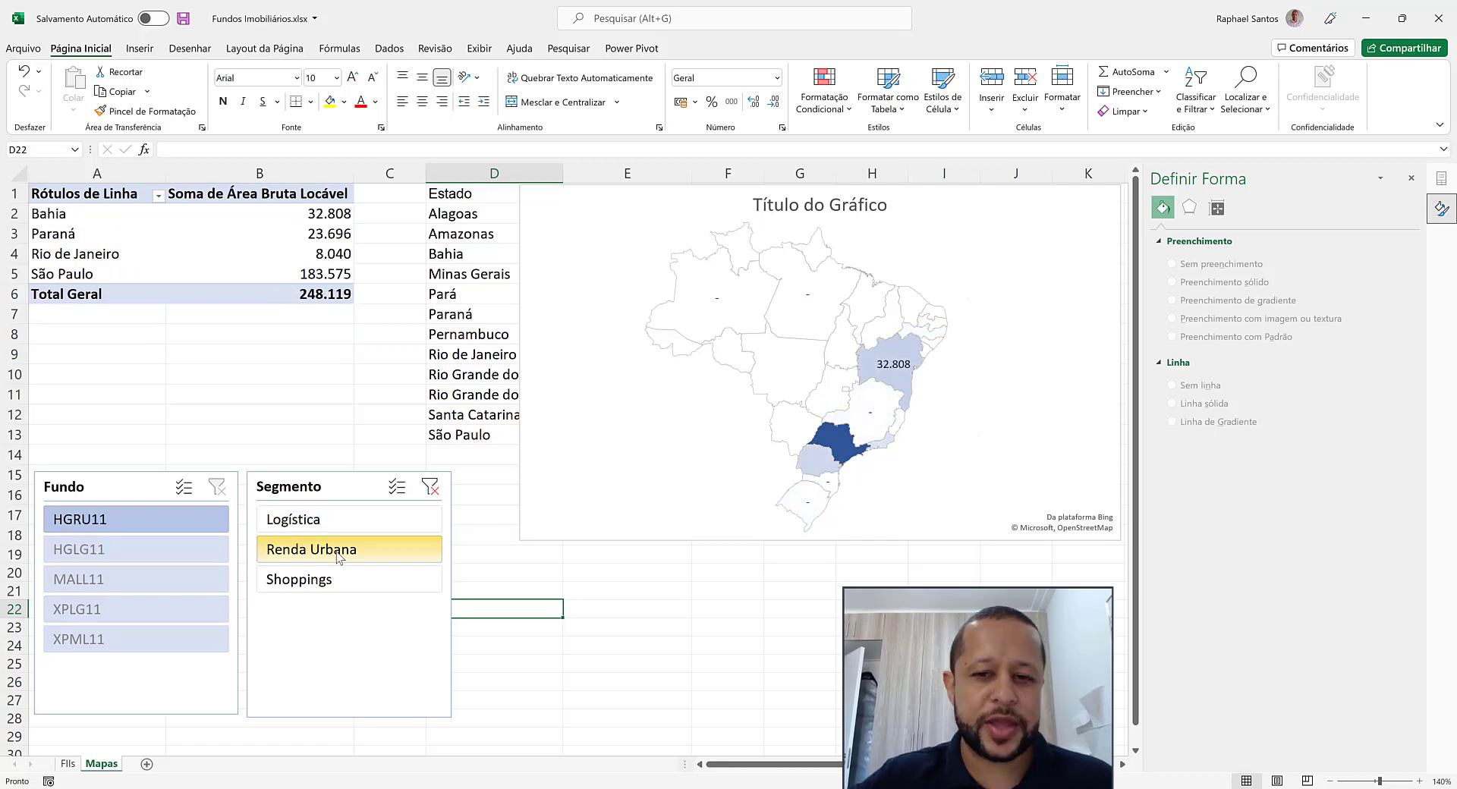
left_click(336, 583)
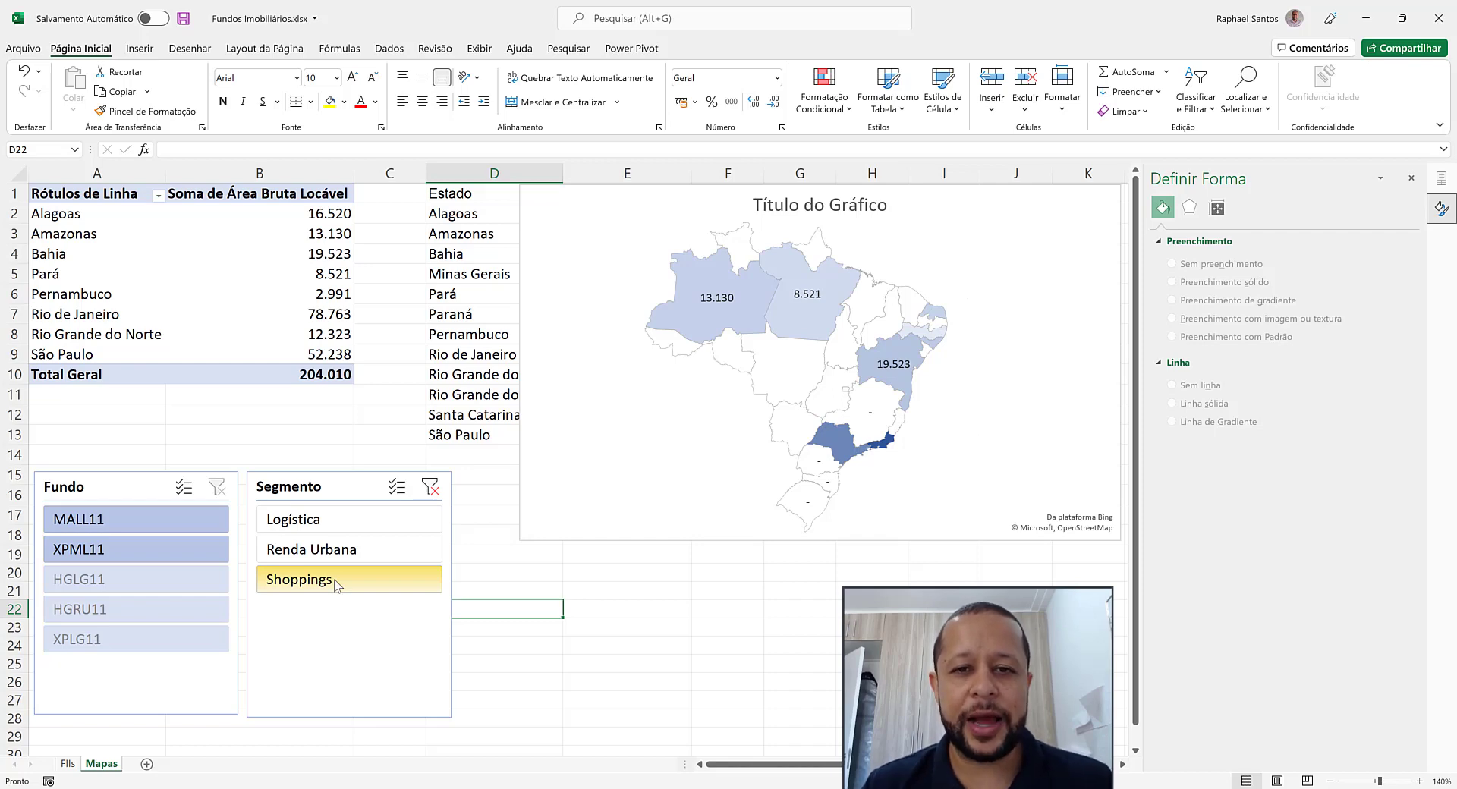
mouse_move(812, 464)
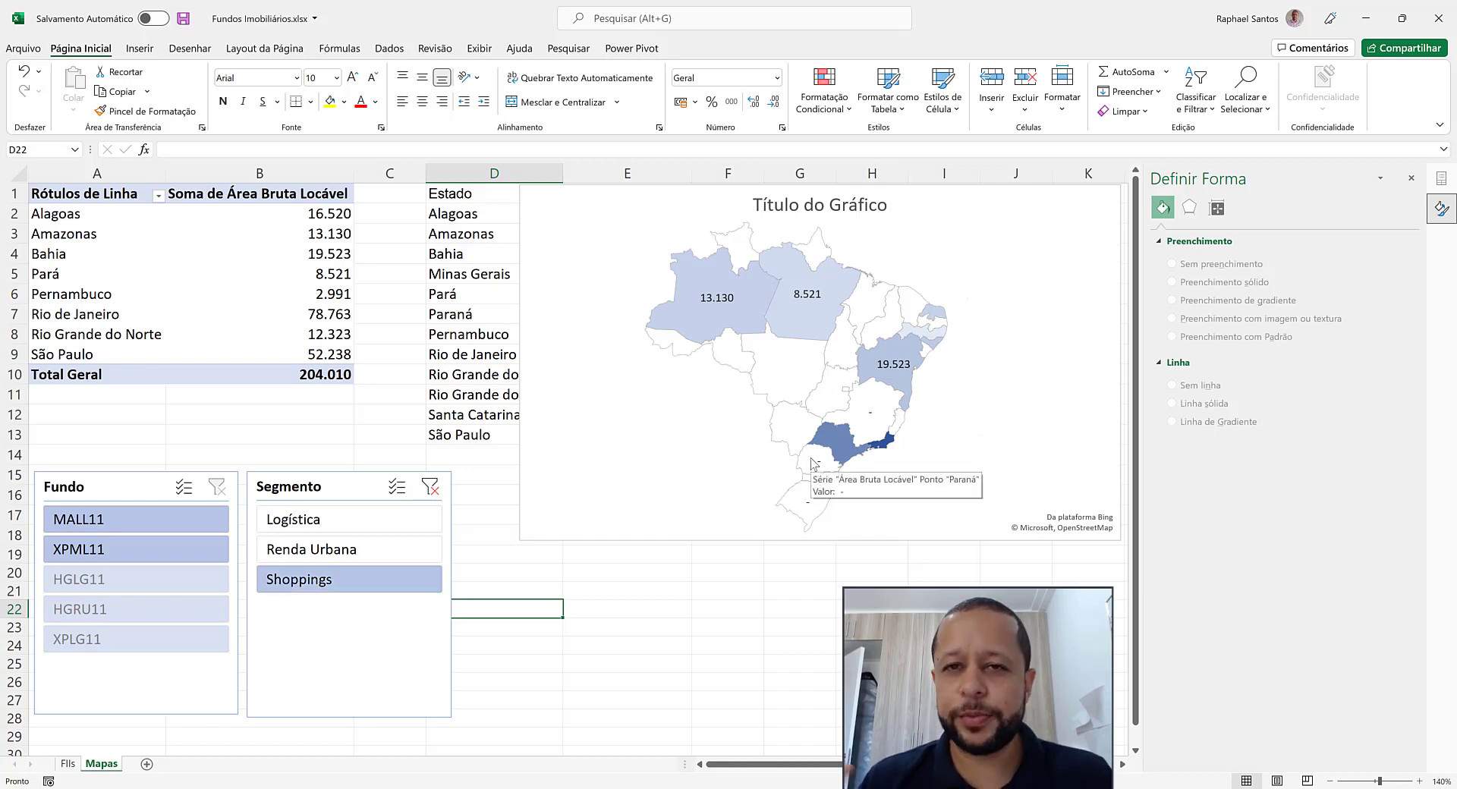